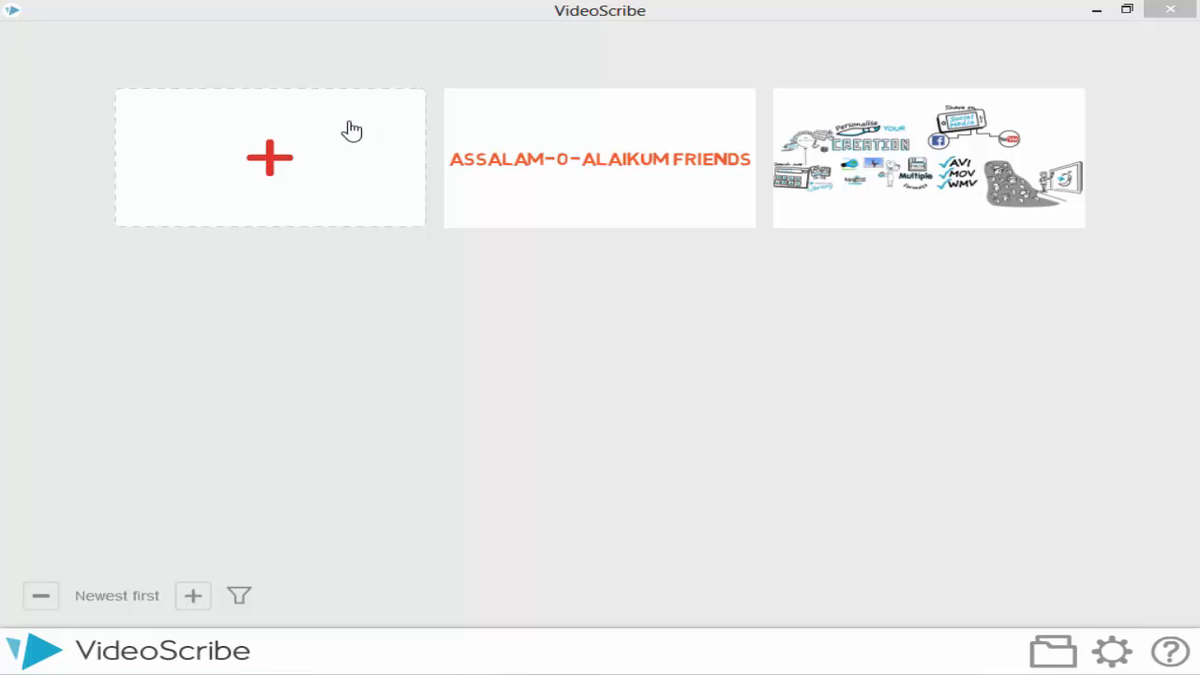
Create a new blank scribe project.
{"action": "left_click", "coordinate": [296, 173]}
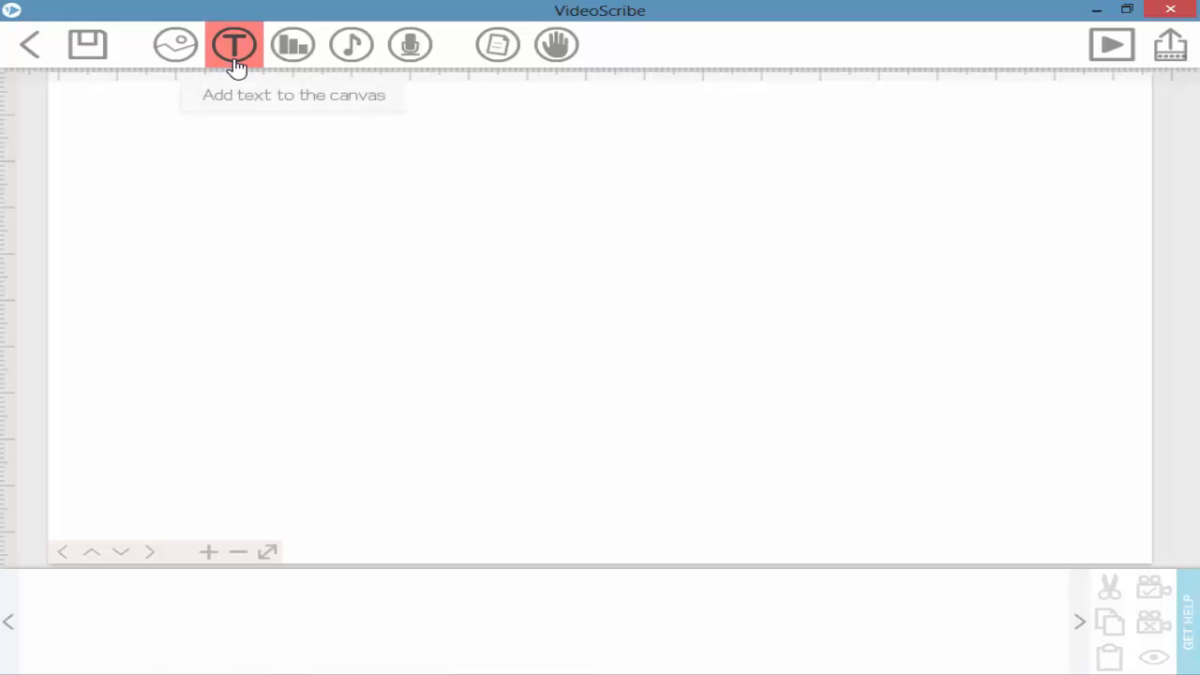
{"action": "left_click", "coordinate": [585, 673]}
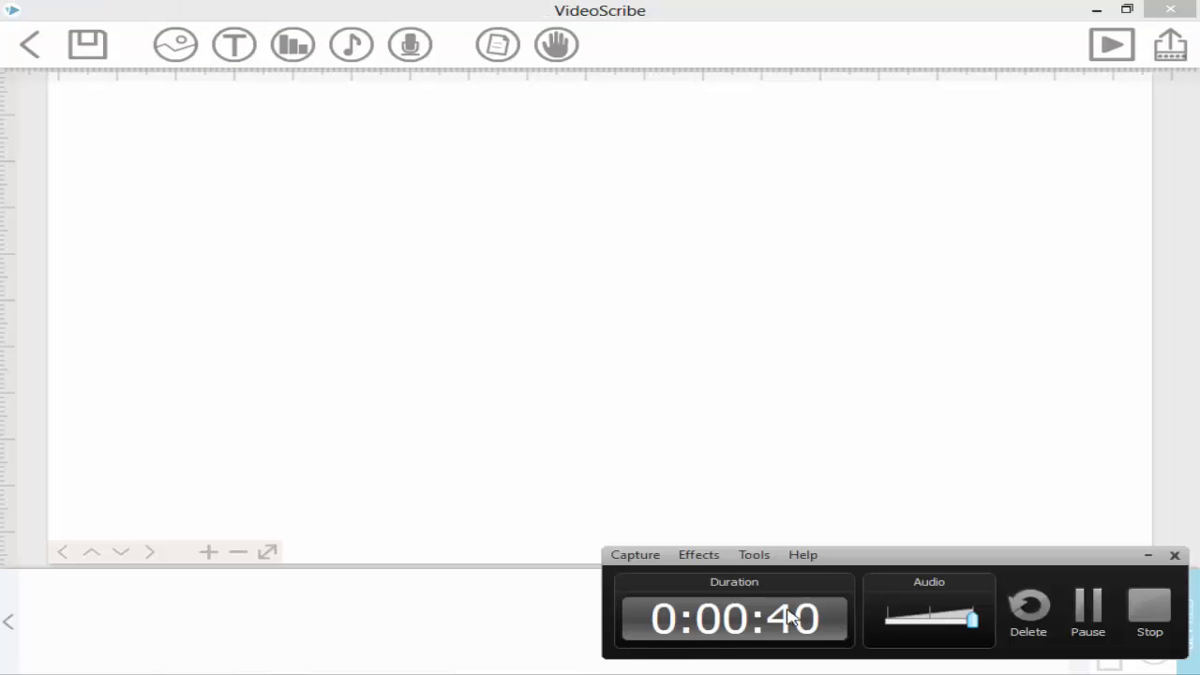
{"action": "left_click", "coordinate": [1082, 600]}
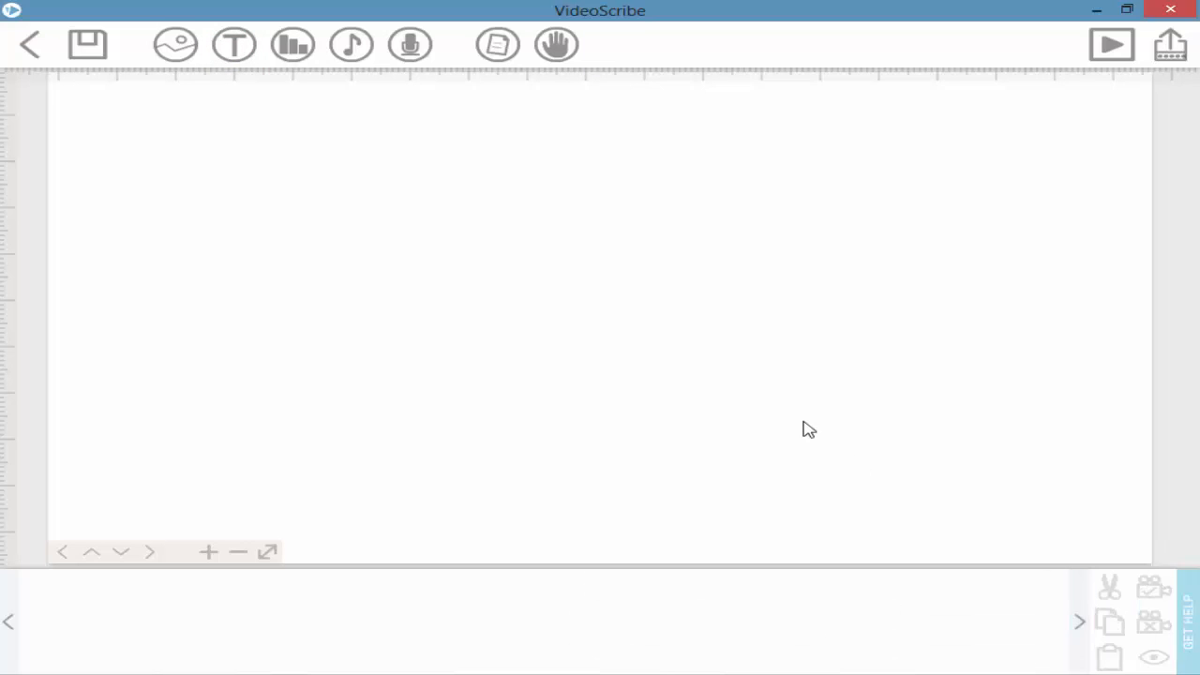
Add the text "Fazie Tech" to the canvas in the Basic font.
{"action": "left_click", "coordinate": [234, 47]}
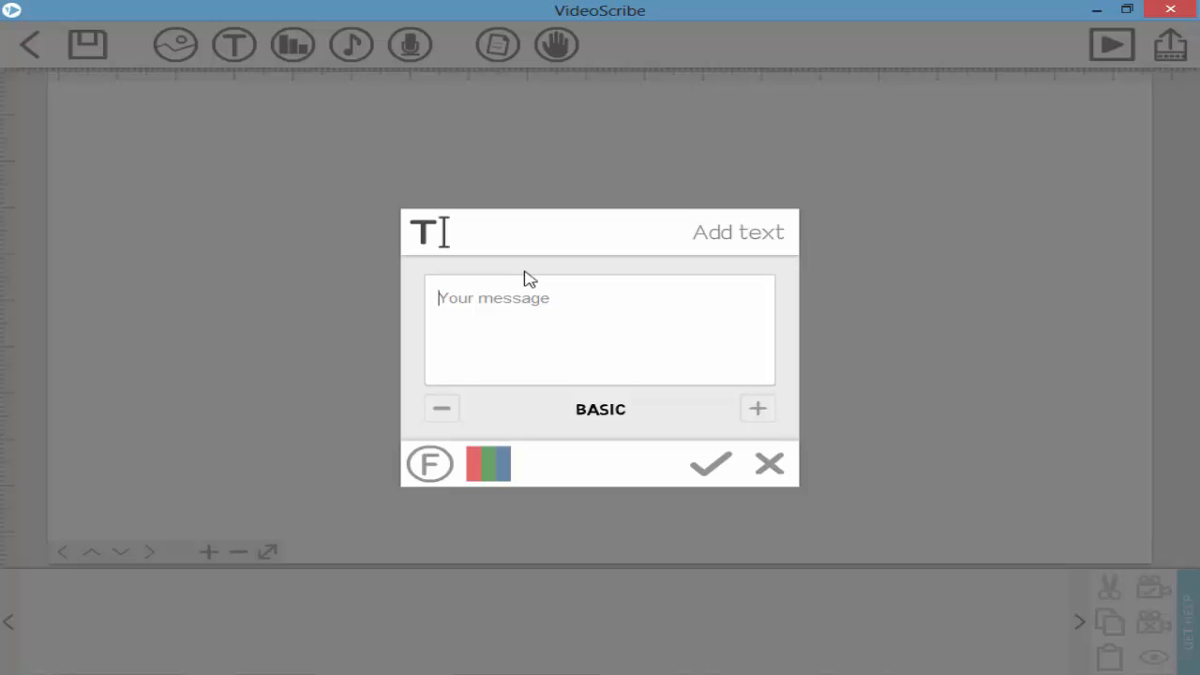
{"action": "type", "text": "Fazie Tech"}
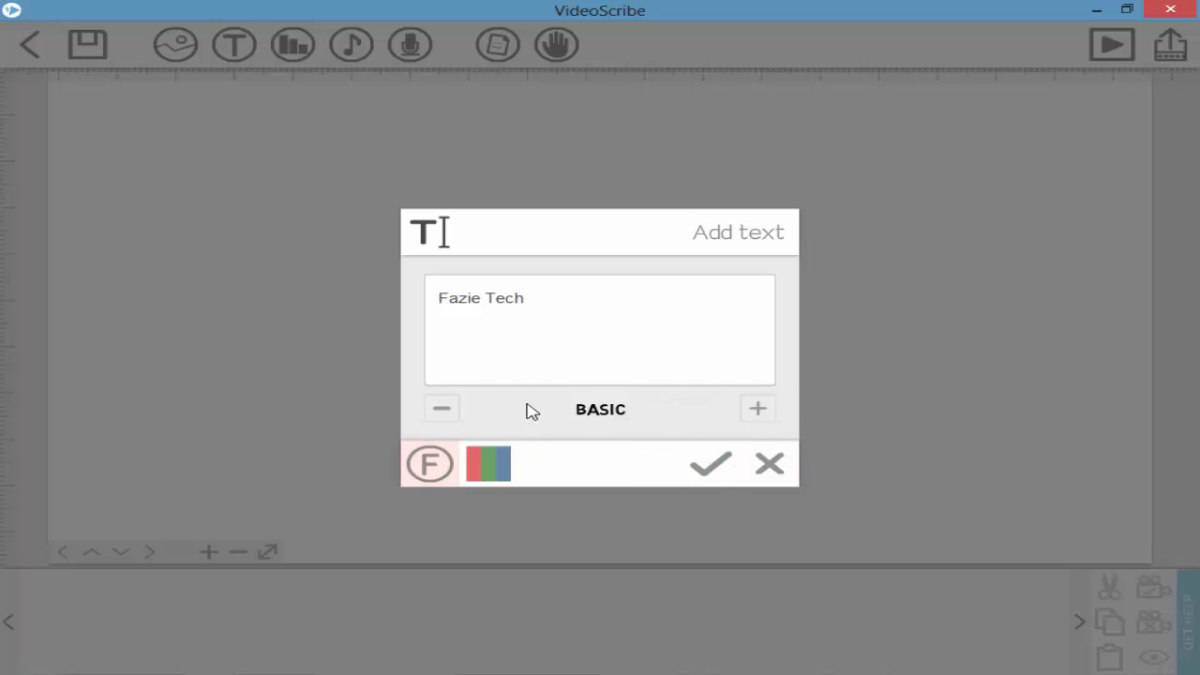
{"action": "left_click", "coordinate": [716, 466]}
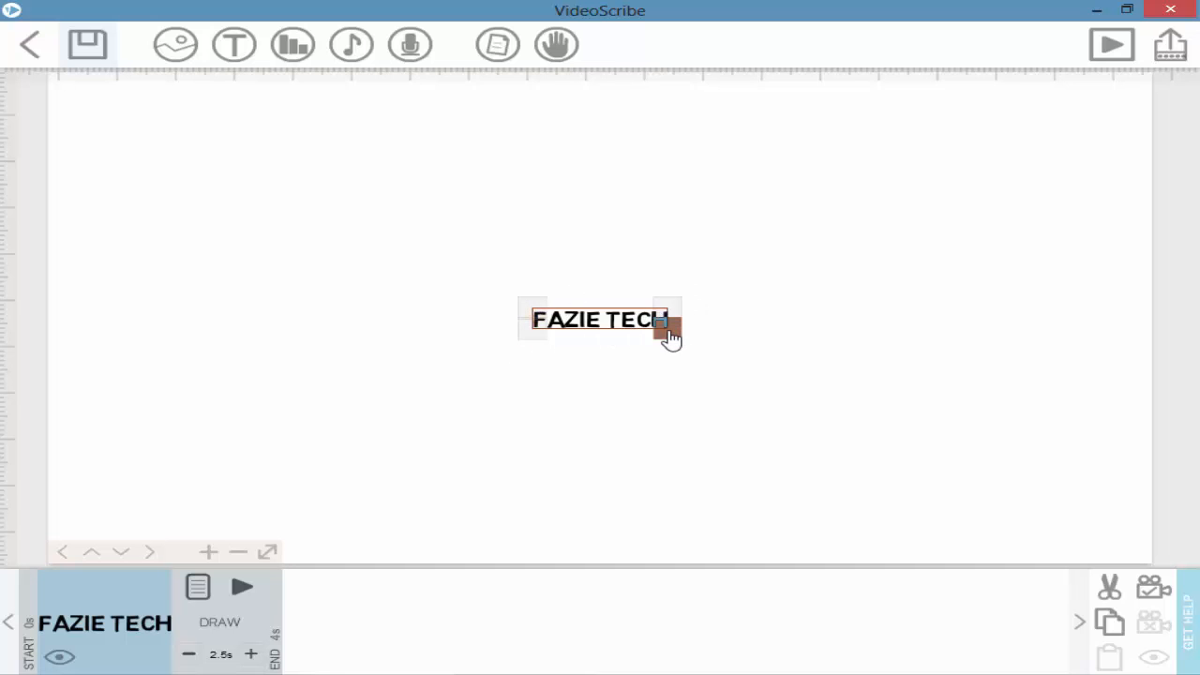
Enlarge the Fazie Tech text to about half the canvas width, keep it level, and deselect it.
{"action": "left_click_drag", "start_coordinate": [669, 307], "coordinate": [715, 301]}
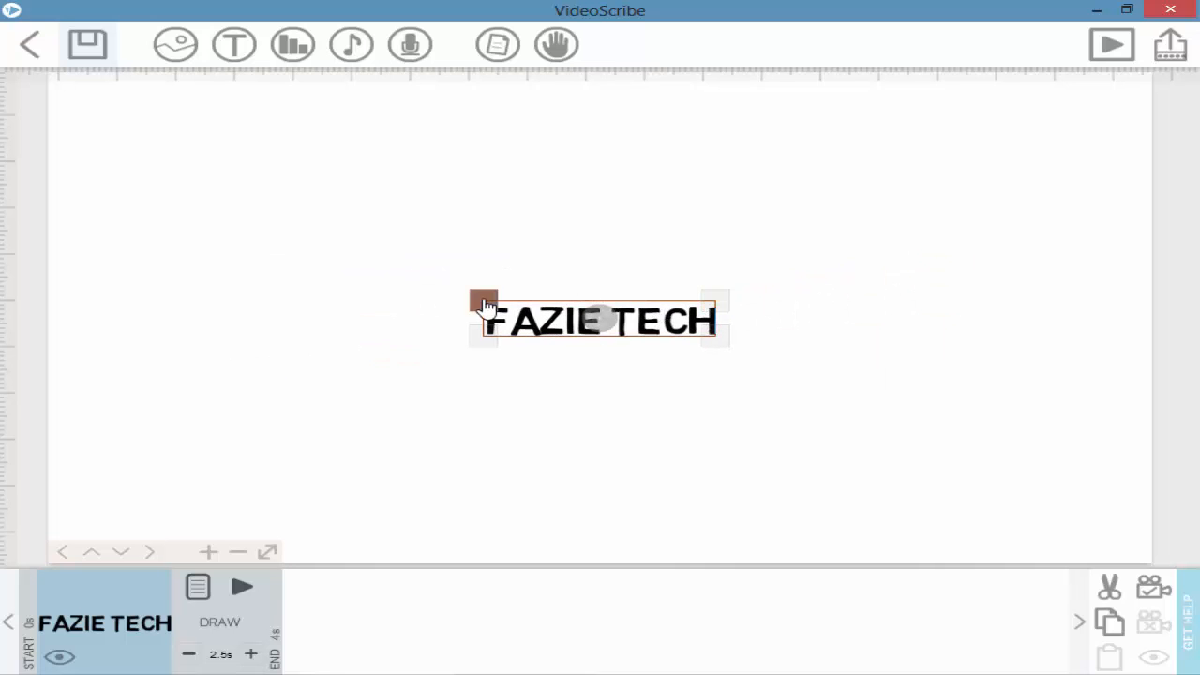
{"action": "left_click_drag", "start_coordinate": [486, 308], "coordinate": [417, 296]}
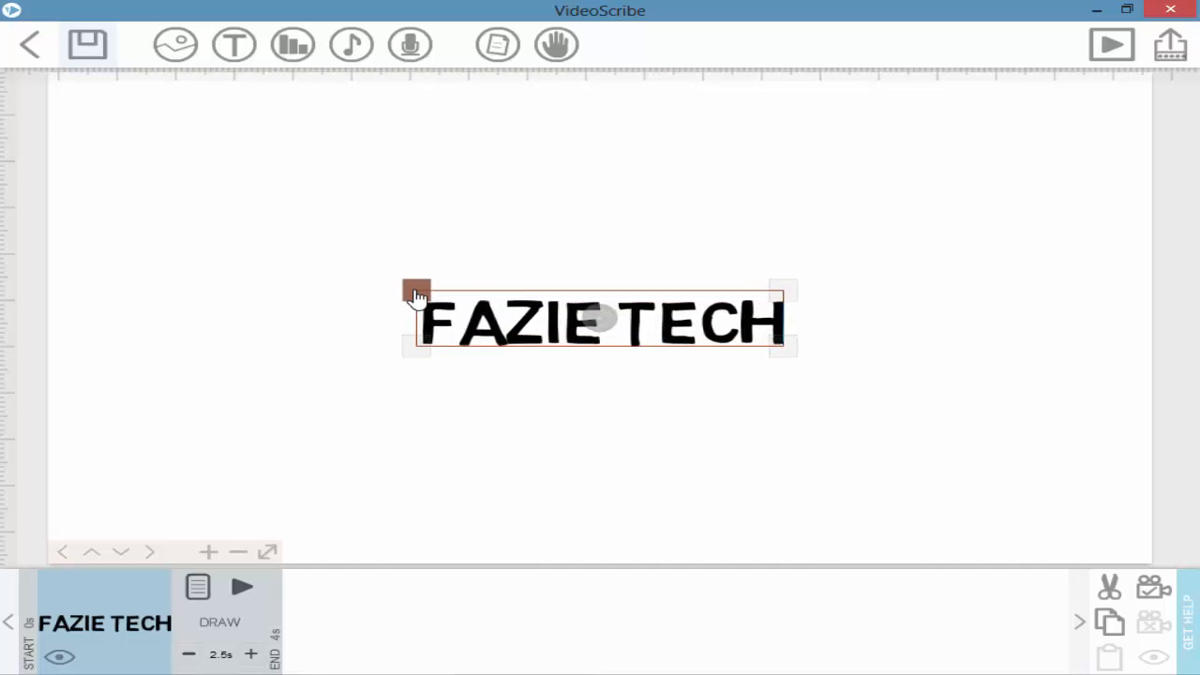
{"action": "left_click_drag", "start_coordinate": [597, 319], "coordinate": [669, 327]}
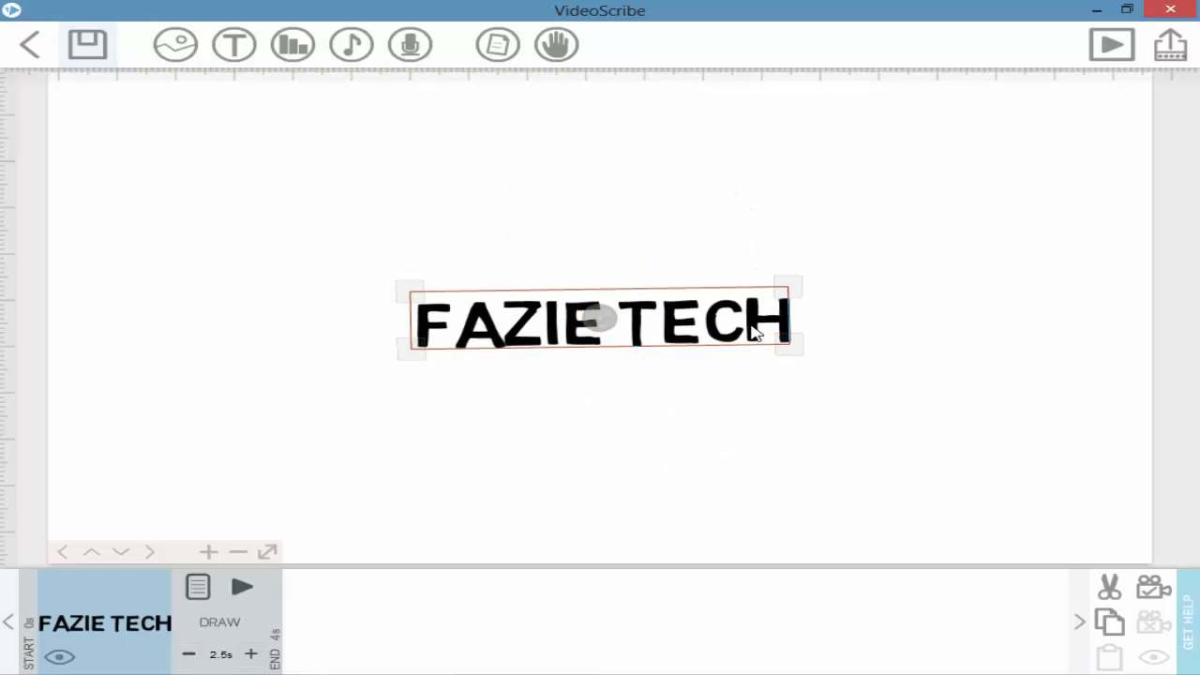
{"action": "left_click_drag", "start_coordinate": [791, 346], "coordinate": [782, 373]}
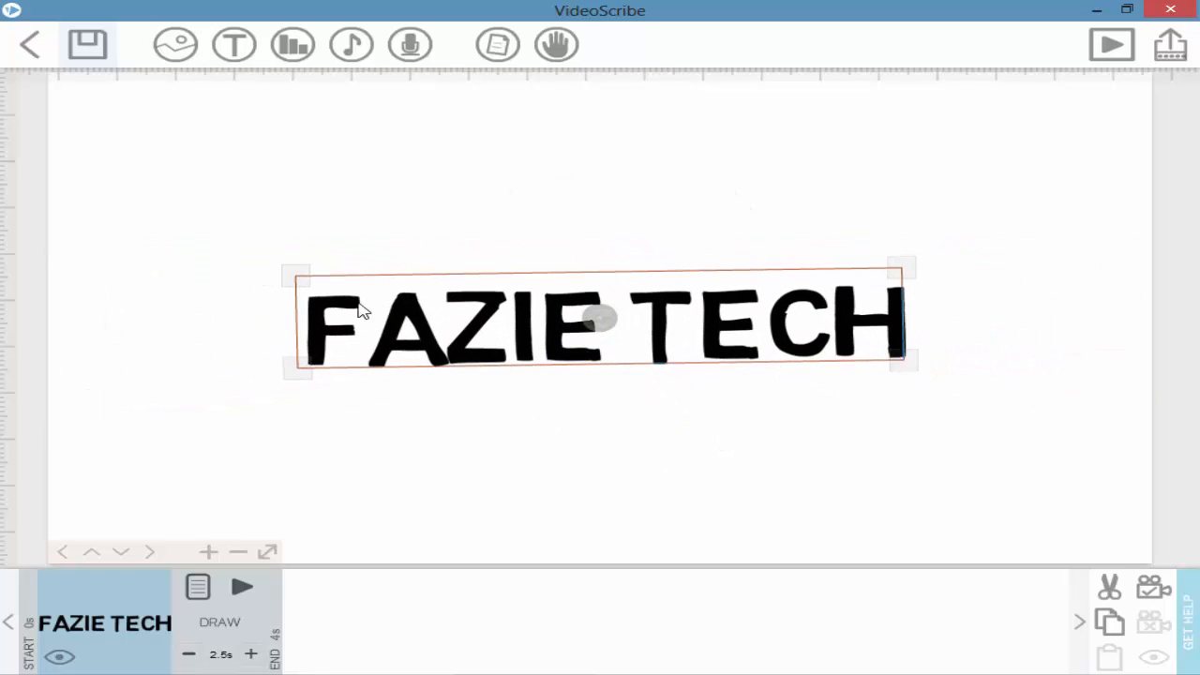
{"action": "left_click_drag", "start_coordinate": [600, 318], "coordinate": [634, 324]}
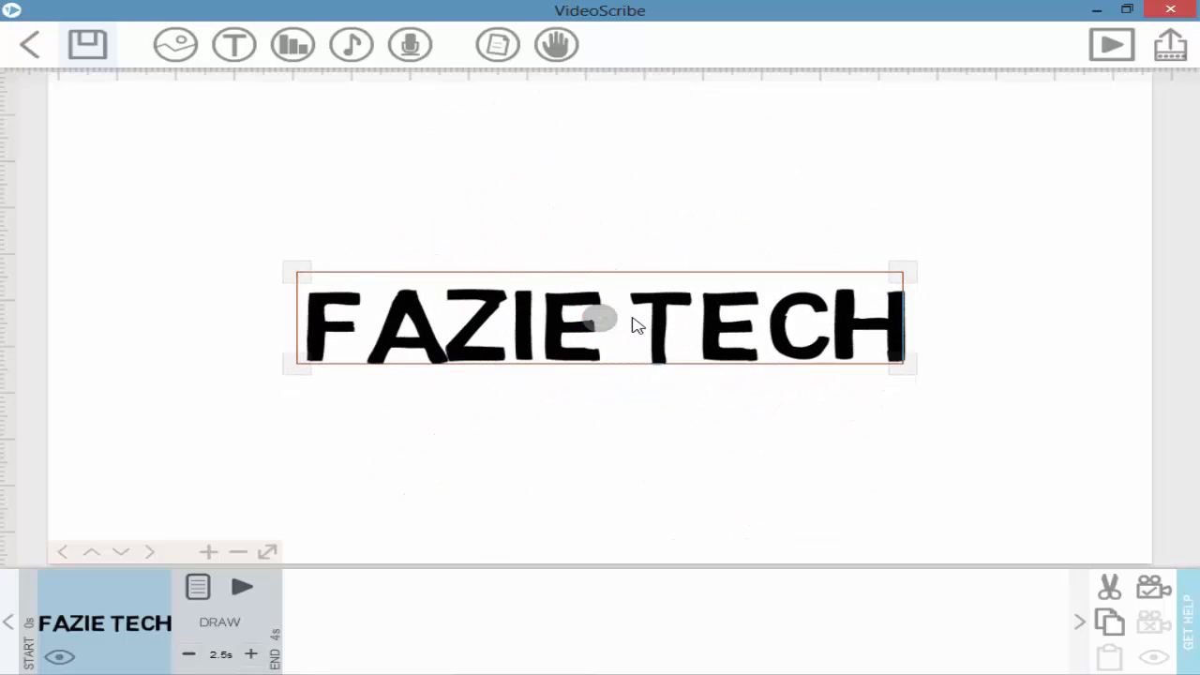
{"action": "left_click", "coordinate": [631, 388]}
{"action": "left_click", "coordinate": [558, 339]}
{"action": "left_click", "coordinate": [474, 447]}
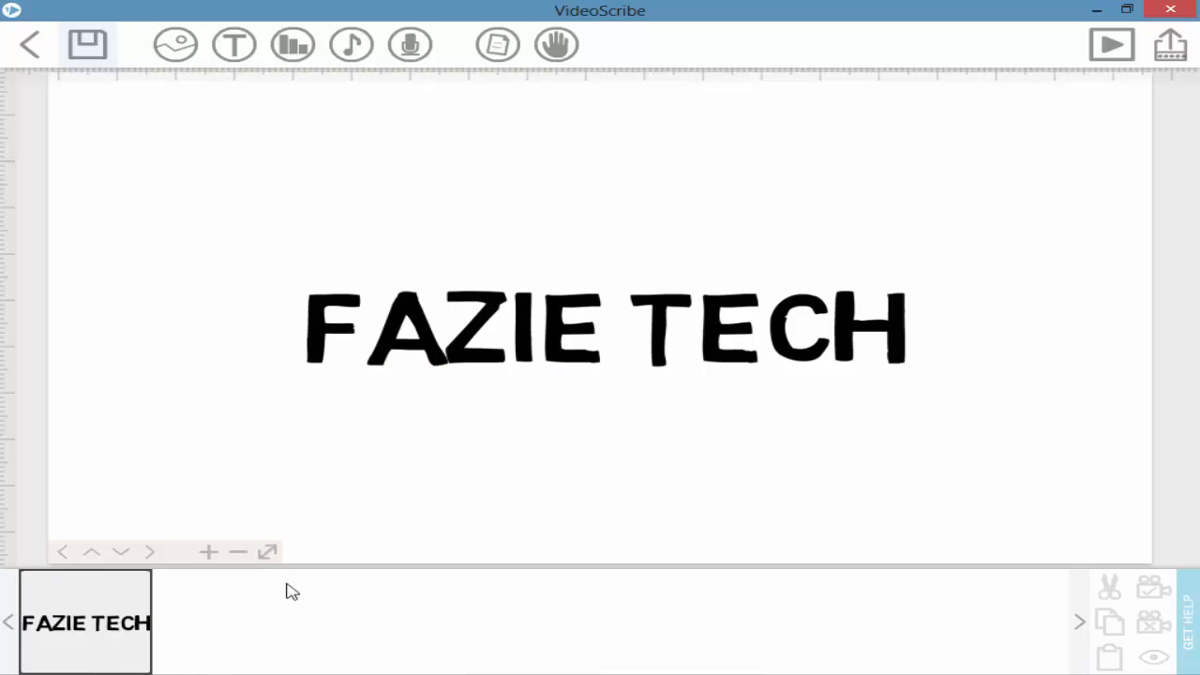
Set the text's draw time to 2.0 s and preview its animation without the zoom at the end.
{"action": "left_click", "coordinate": [448, 352]}
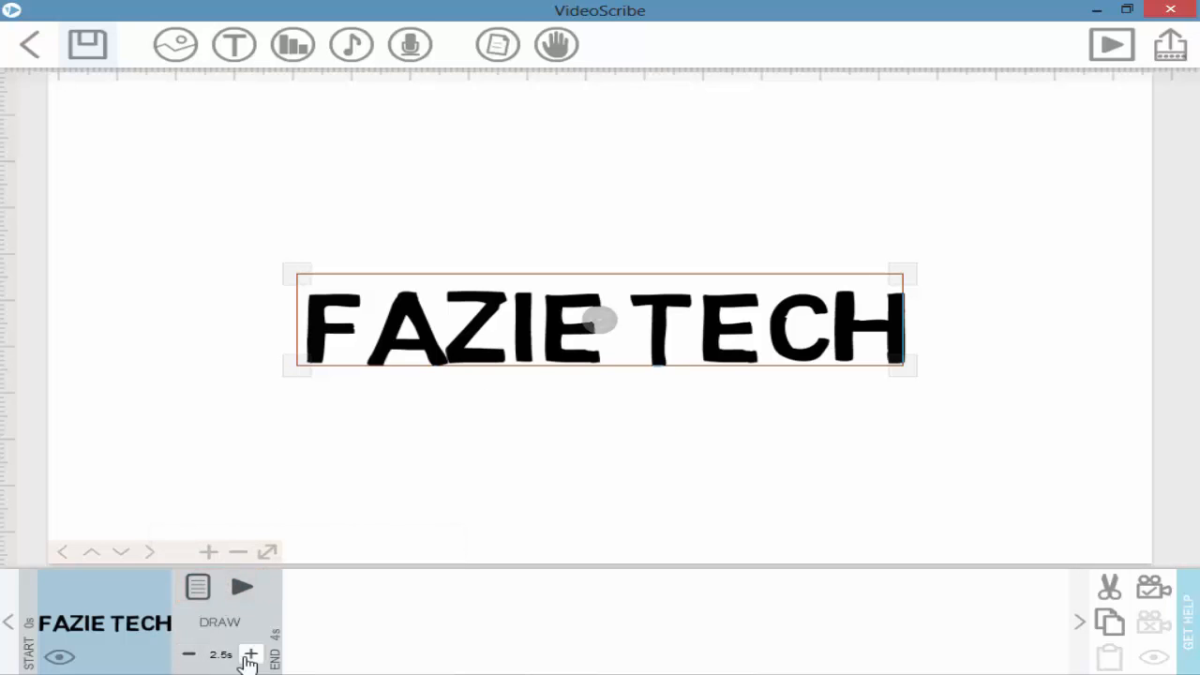
{"action": "left_click", "coordinate": [189, 655]}
{"action": "left_click", "coordinate": [243, 592]}
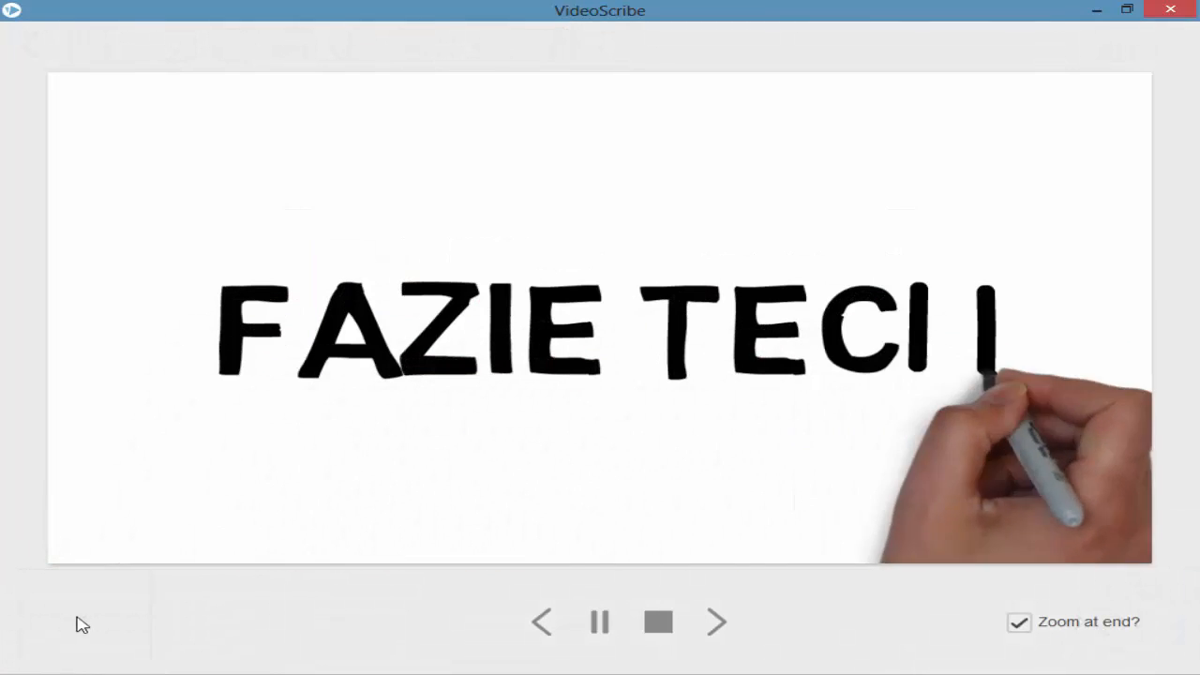
{"action": "left_click", "coordinate": [1022, 624]}
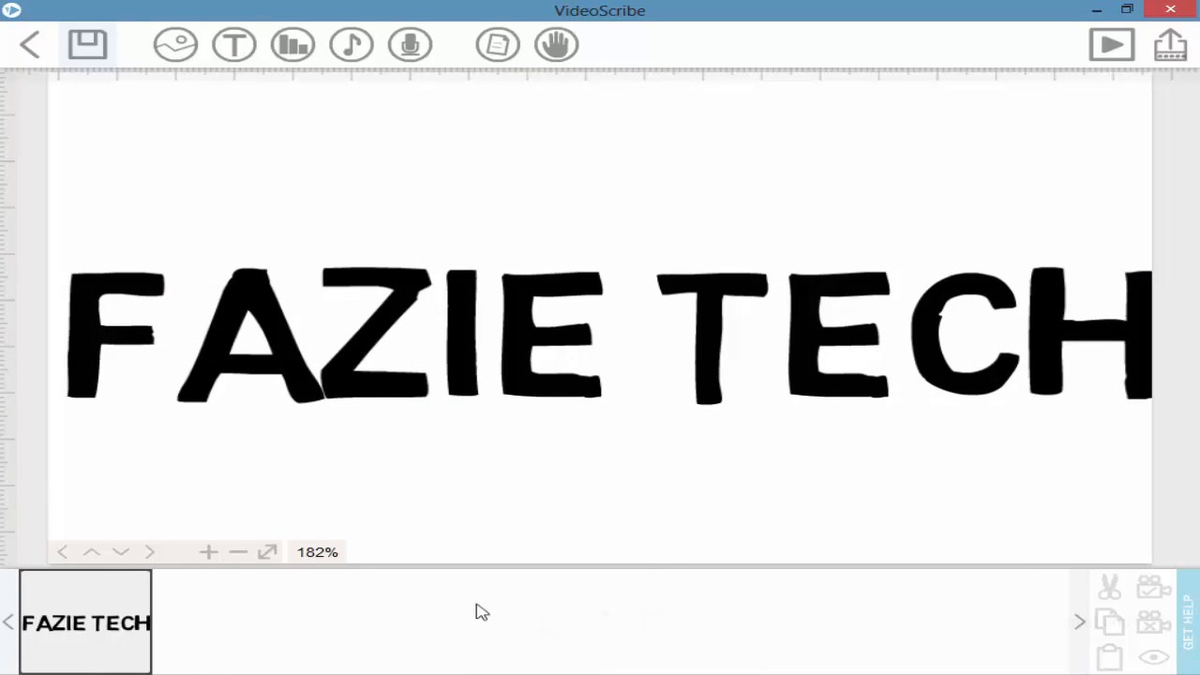
Open the text's properties and compare its Move In and Draw animation options.
{"action": "left_click", "coordinate": [127, 600]}
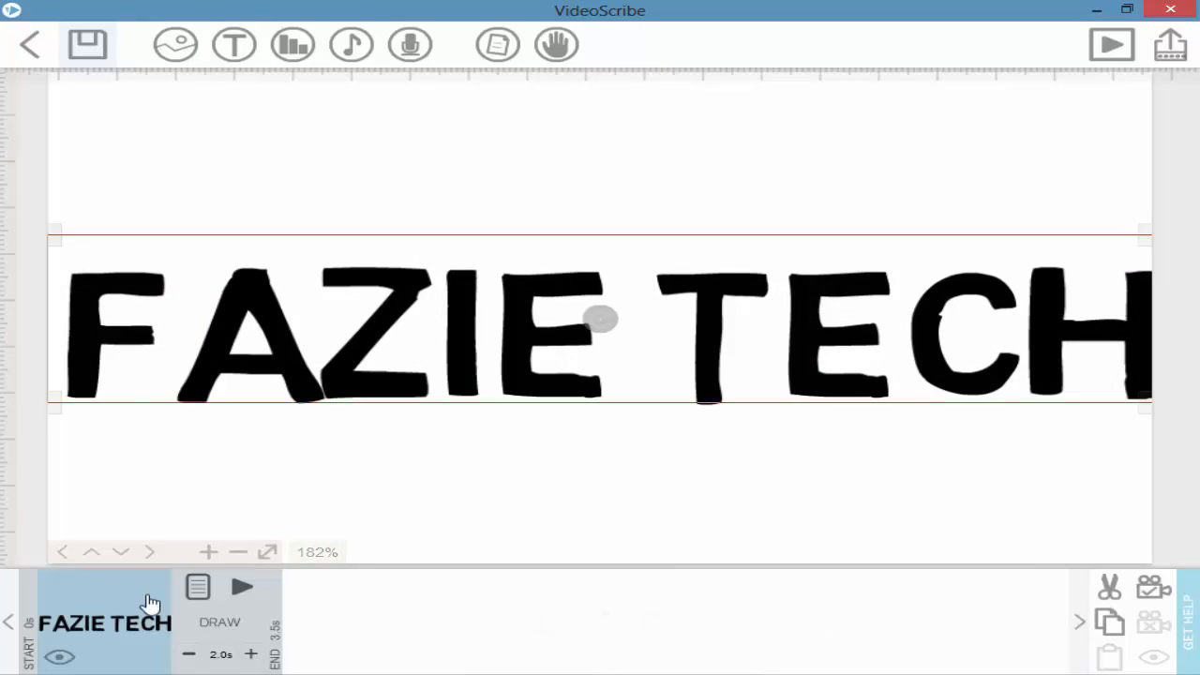
{"action": "left_click", "coordinate": [201, 588]}
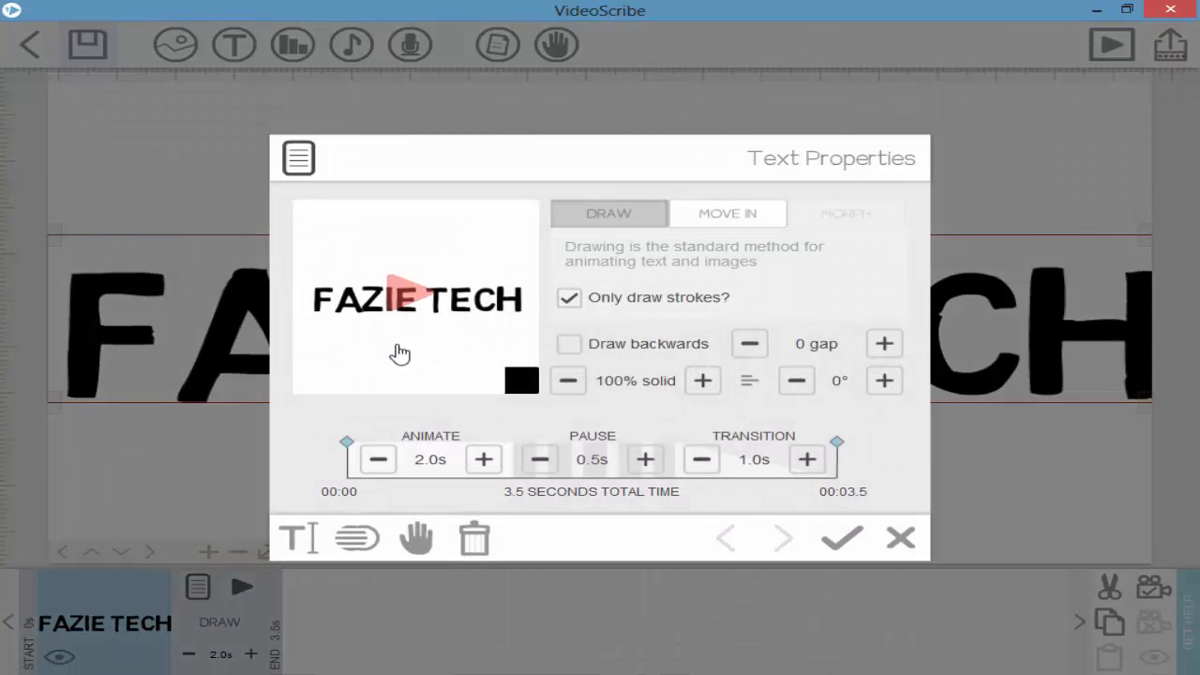
{"action": "left_click", "coordinate": [761, 216]}
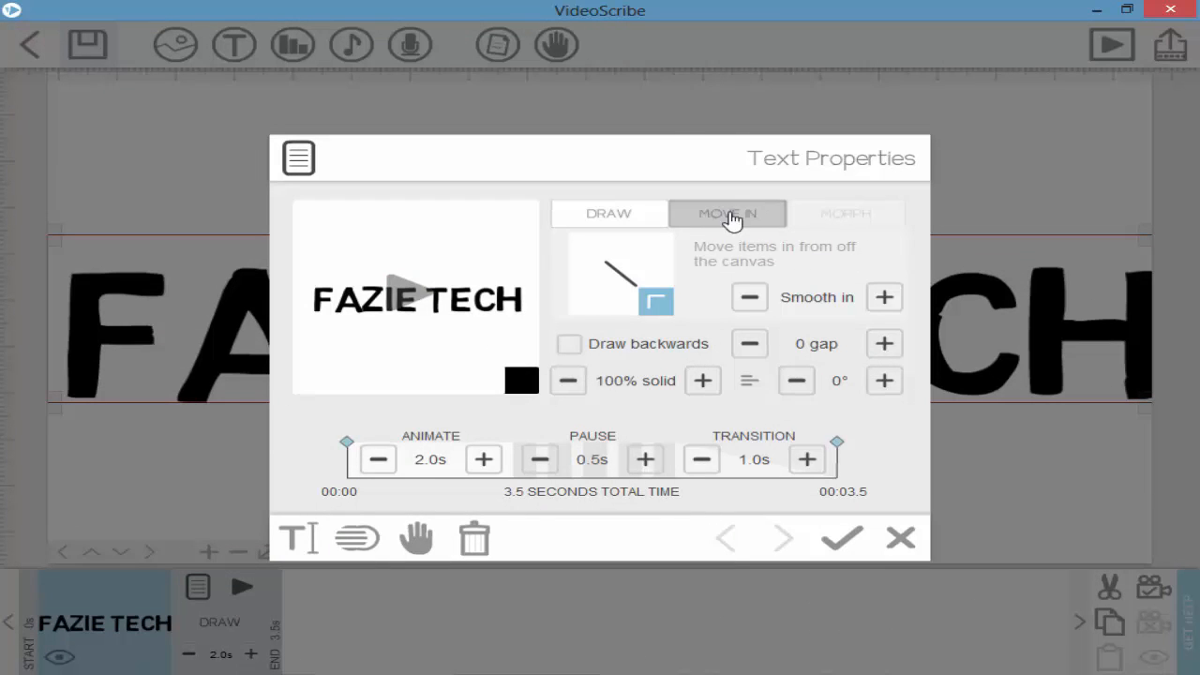
{"action": "left_click", "coordinate": [630, 214]}
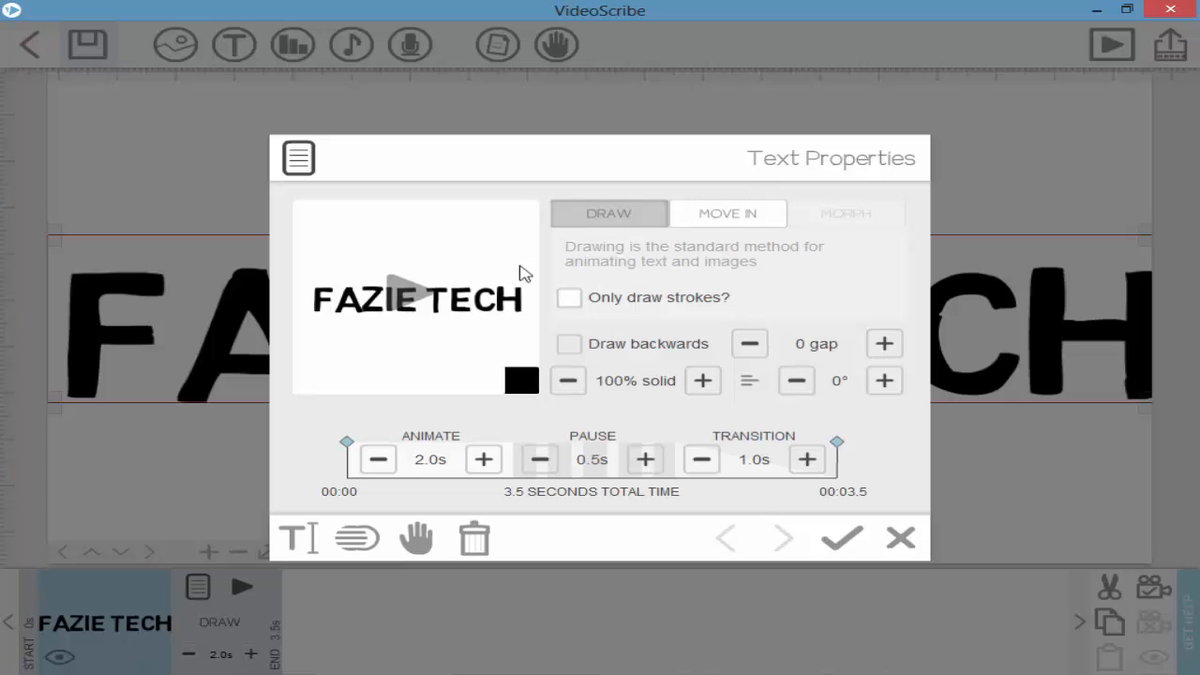
Open the Fazie Tech text for replacement and browse the pages of available fonts, returning to the first page.
{"action": "left_click", "coordinate": [298, 539]}
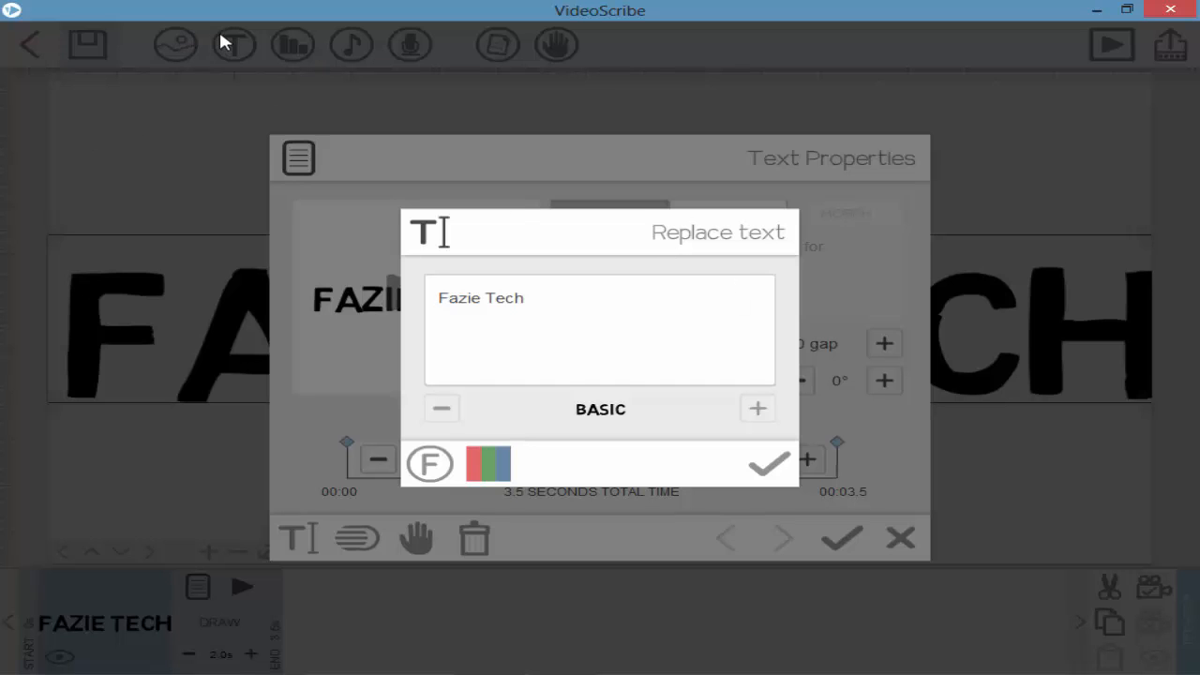
{"action": "left_click", "coordinate": [429, 463]}
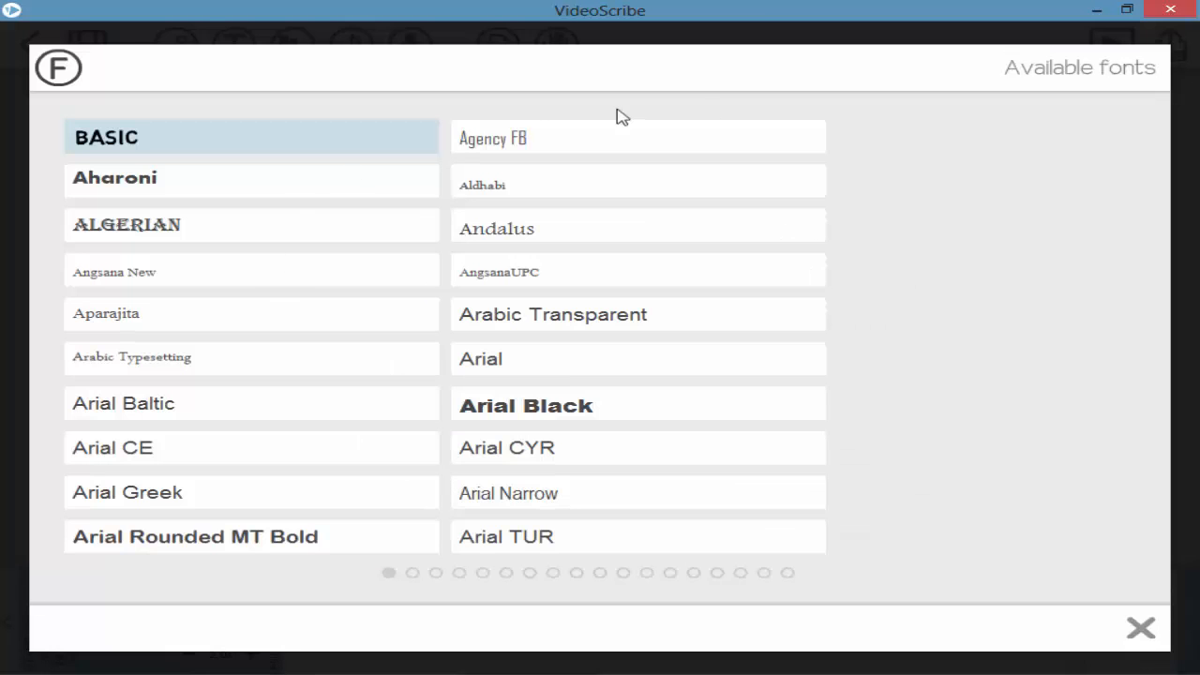
{"action": "left_click_drag", "start_coordinate": [1009, 570], "coordinate": [810, 590]}
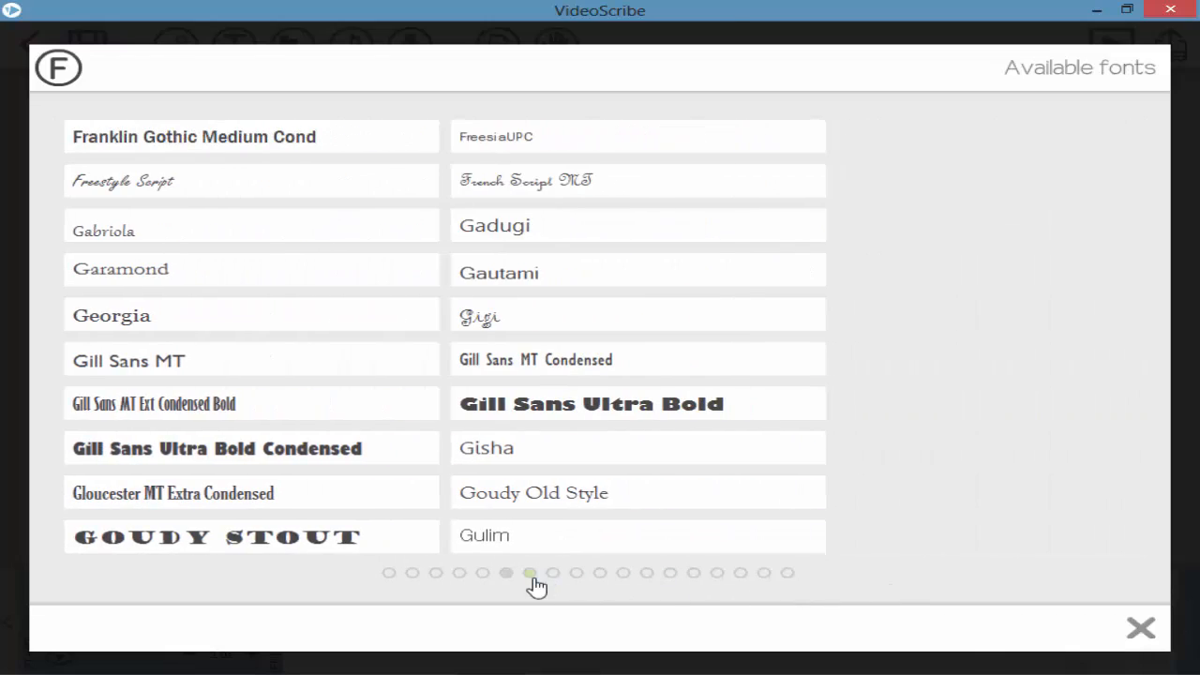
{"action": "left_click", "coordinate": [529, 573]}
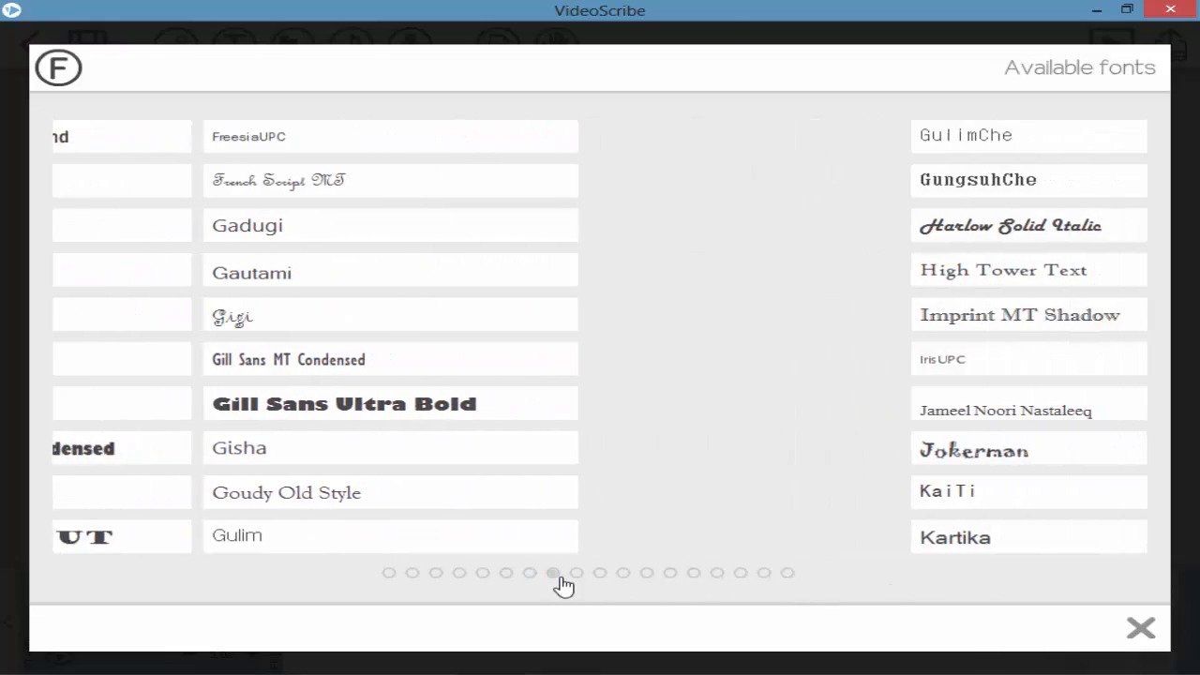
{"action": "left_click", "coordinate": [647, 572]}
{"action": "left_click", "coordinate": [740, 573]}
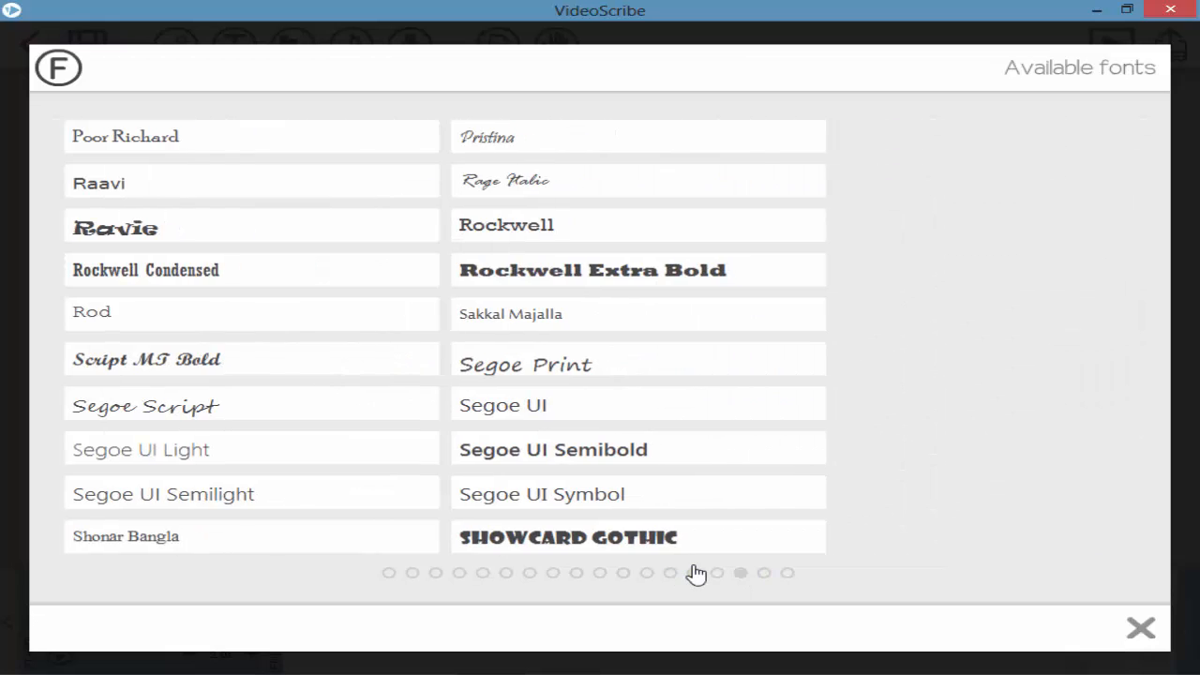
{"action": "left_click", "coordinate": [694, 573]}
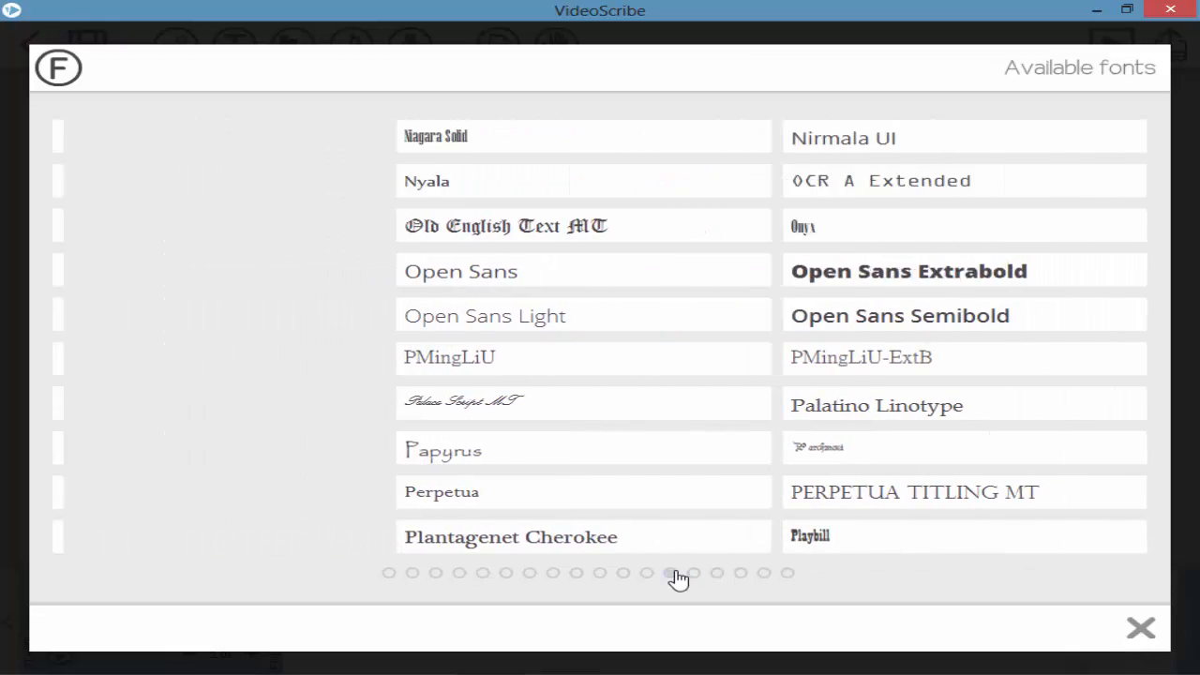
{"action": "left_click", "coordinate": [670, 572]}
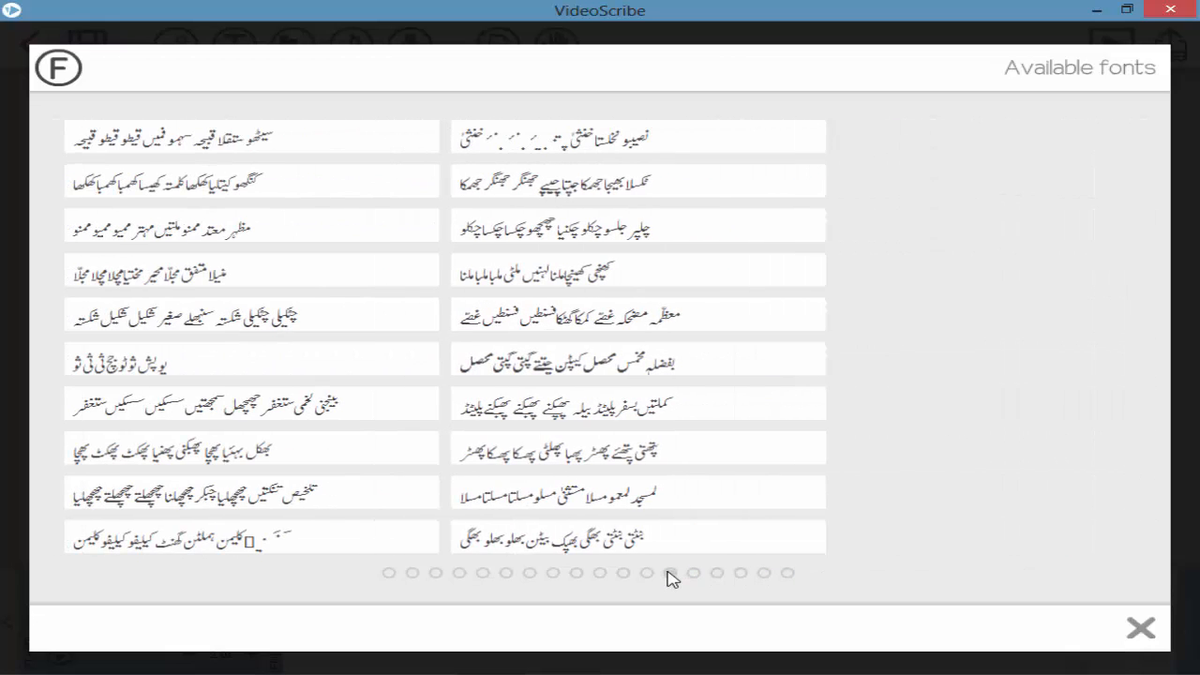
{"action": "left_click", "coordinate": [389, 573]}
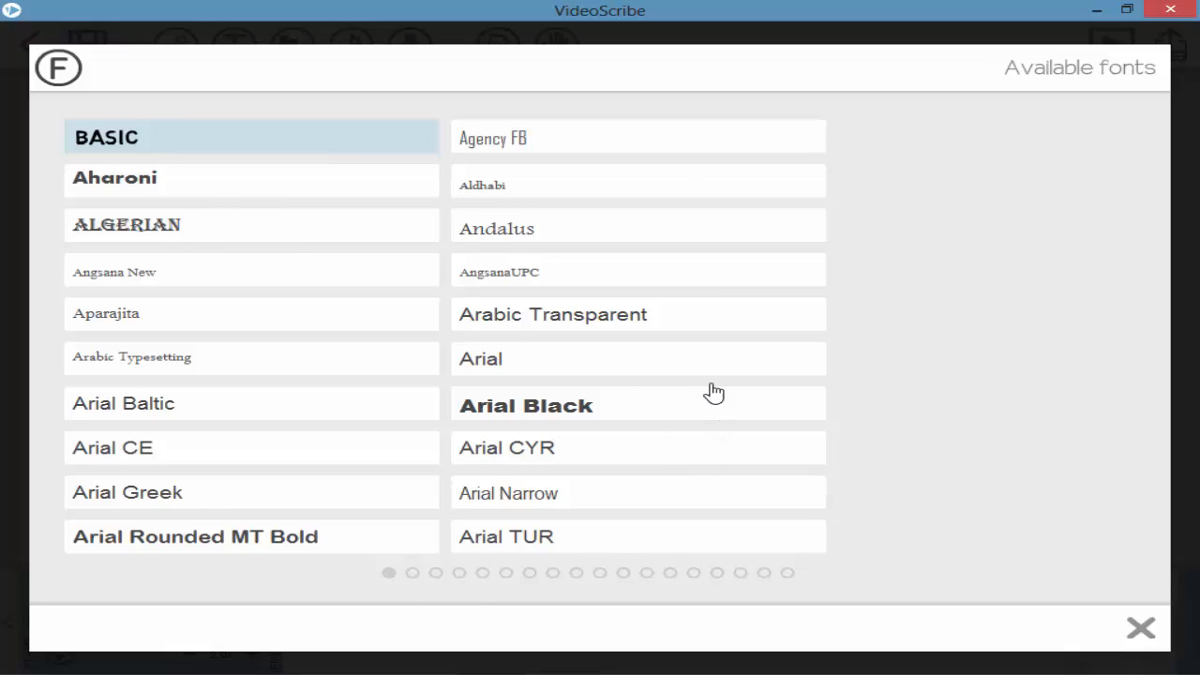
Import the Arial Black font with the Latin extended characters only and apply it to the Fazie Tech text.
{"action": "left_click", "coordinate": [670, 416]}
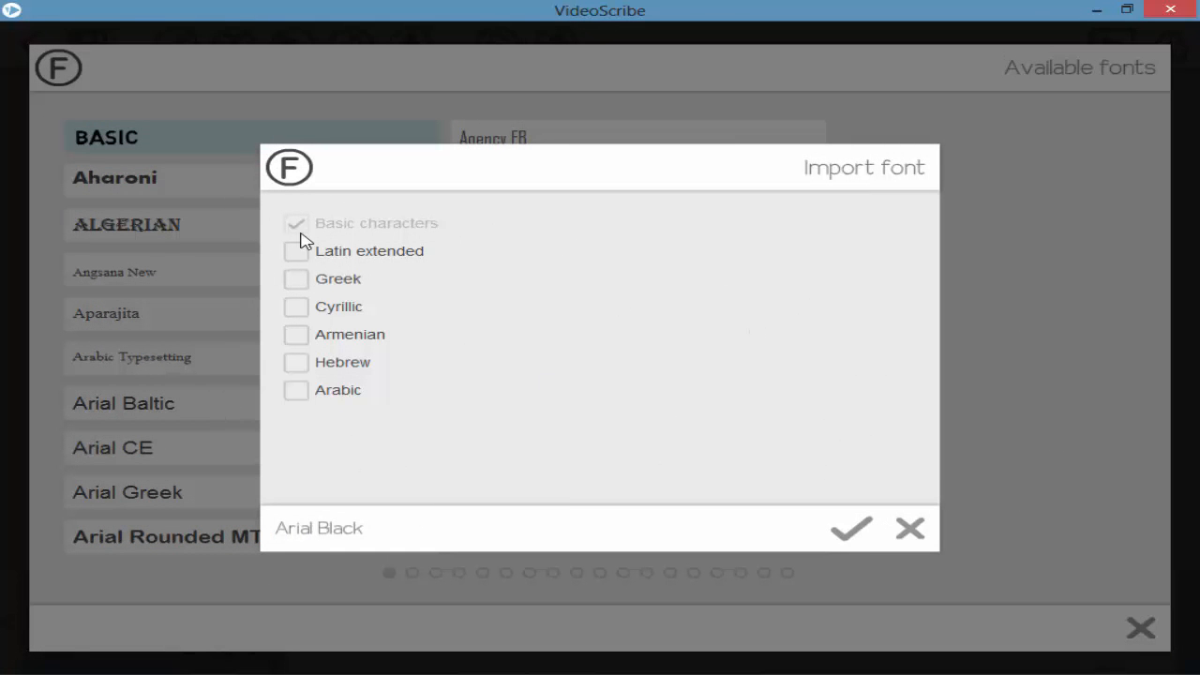
{"action": "left_click", "coordinate": [339, 251]}
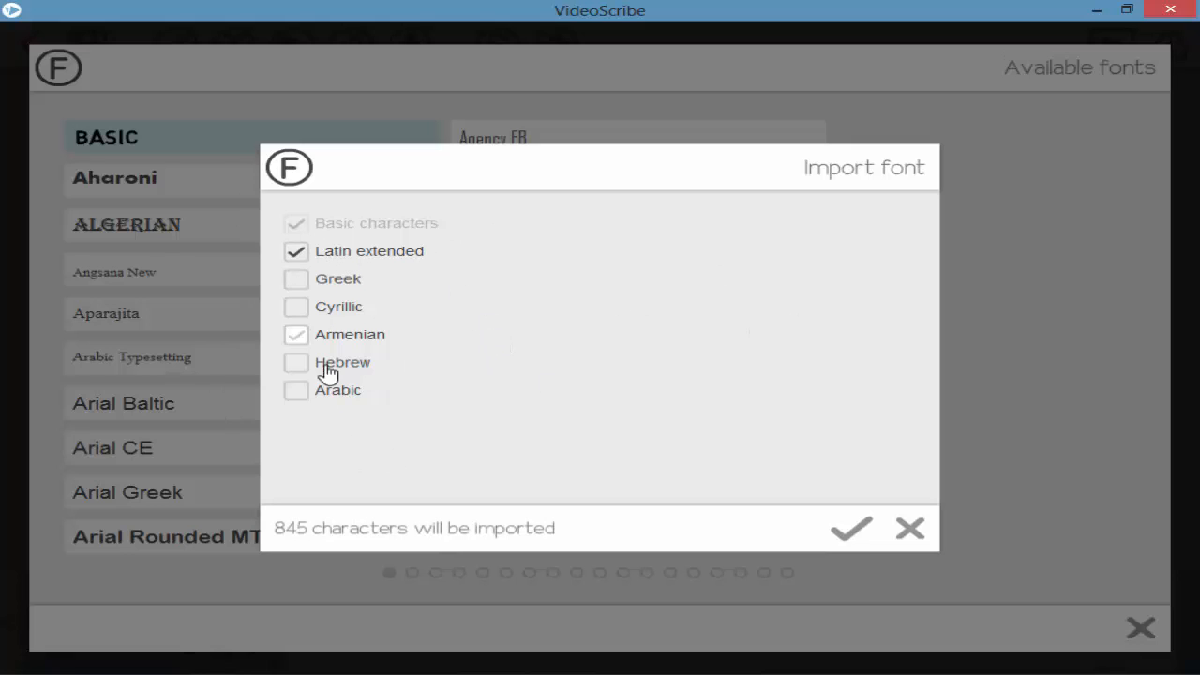
{"action": "left_click", "coordinate": [329, 283]}
{"action": "left_click", "coordinate": [329, 284]}
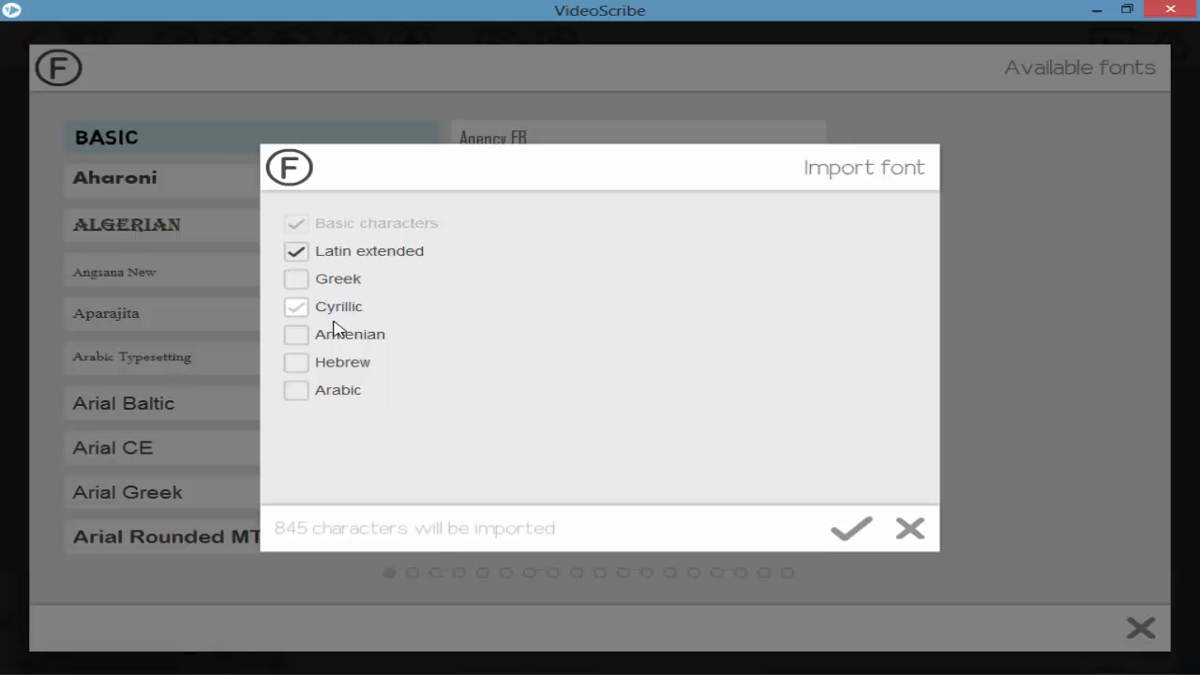
{"action": "left_click", "coordinate": [328, 398]}
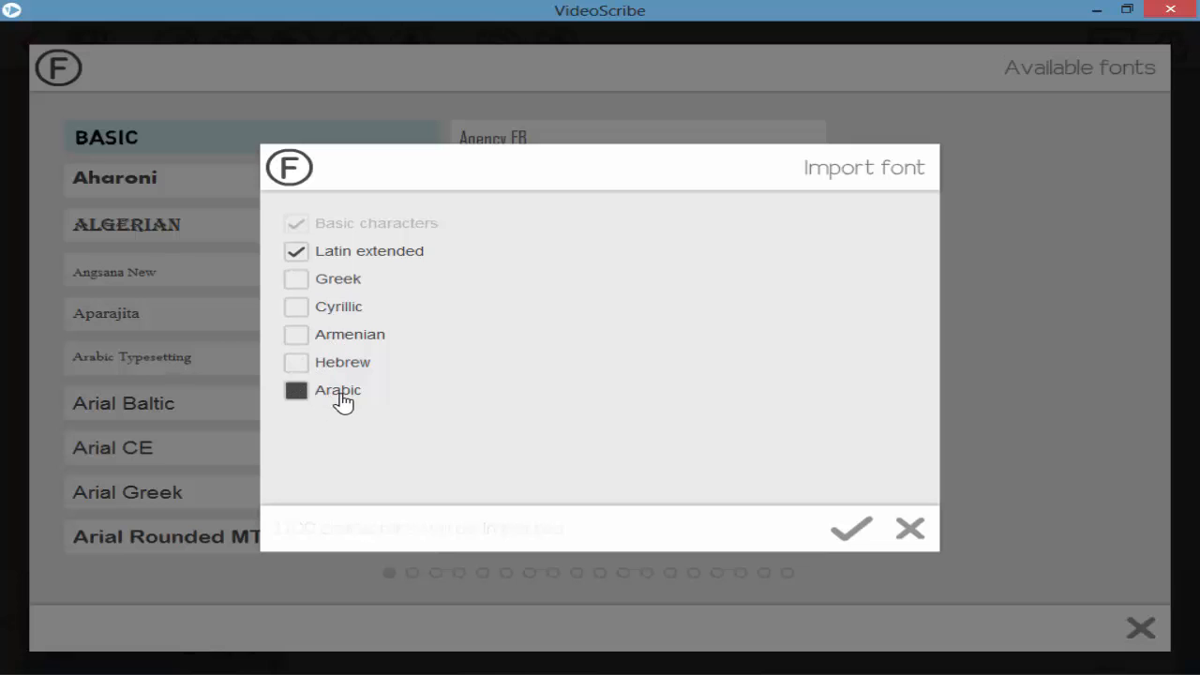
{"action": "left_click", "coordinate": [339, 397]}
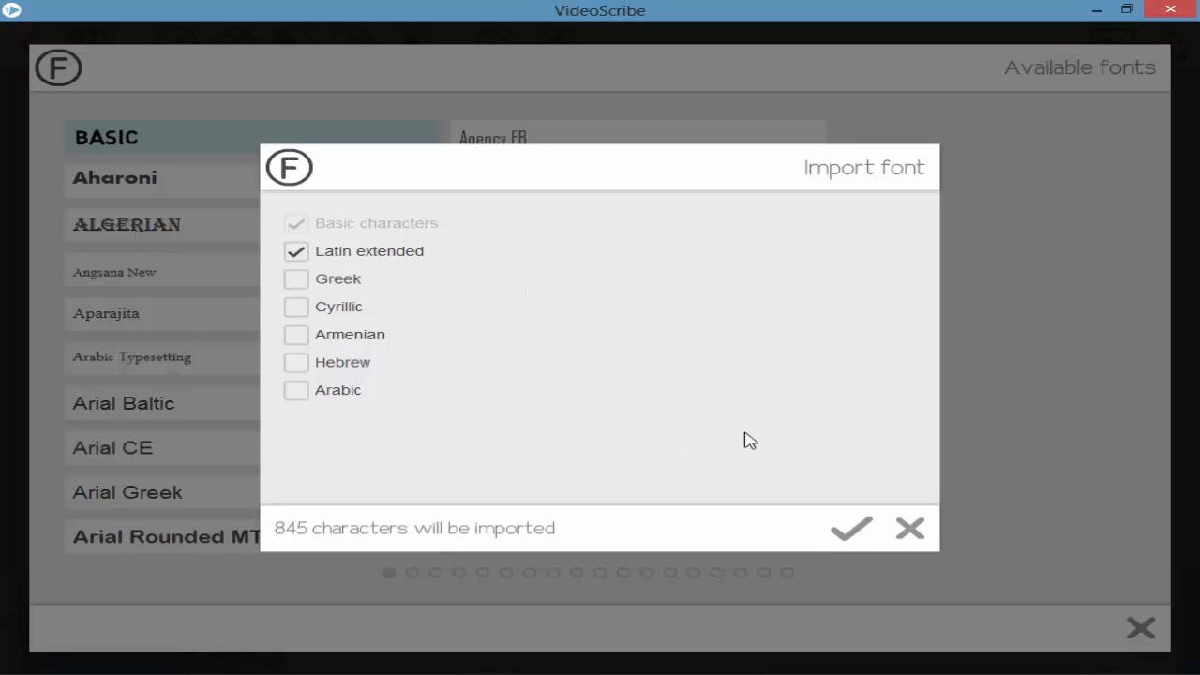
{"action": "left_click", "coordinate": [846, 528]}
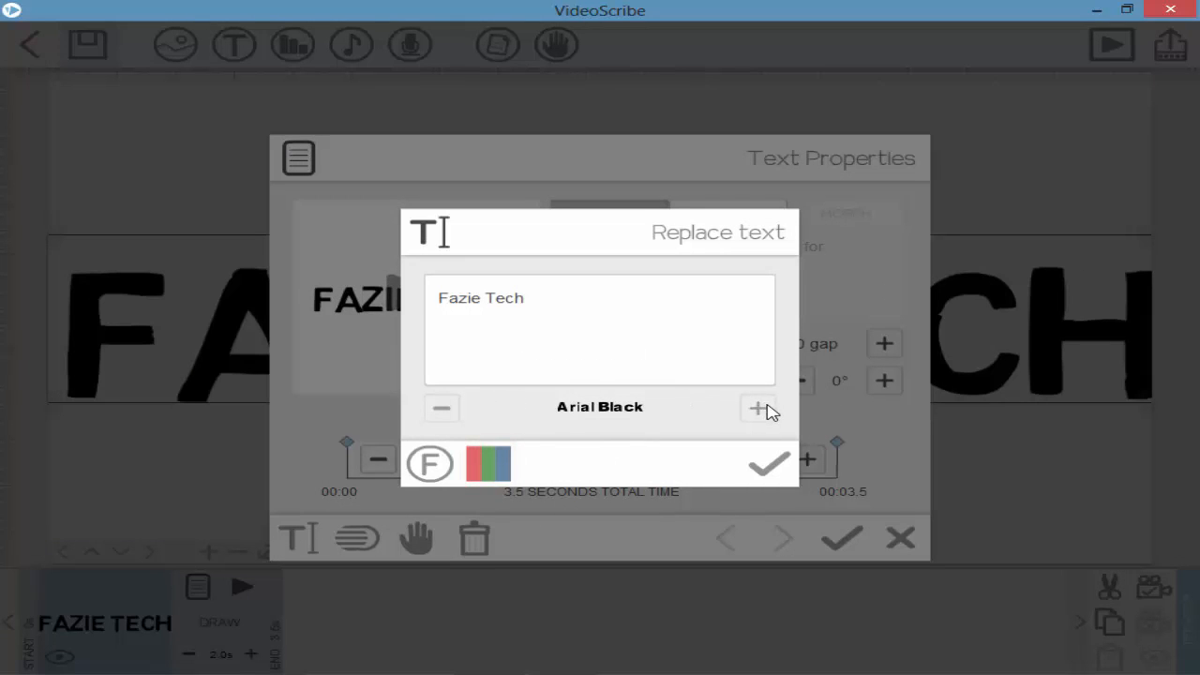
{"action": "left_click", "coordinate": [769, 464]}
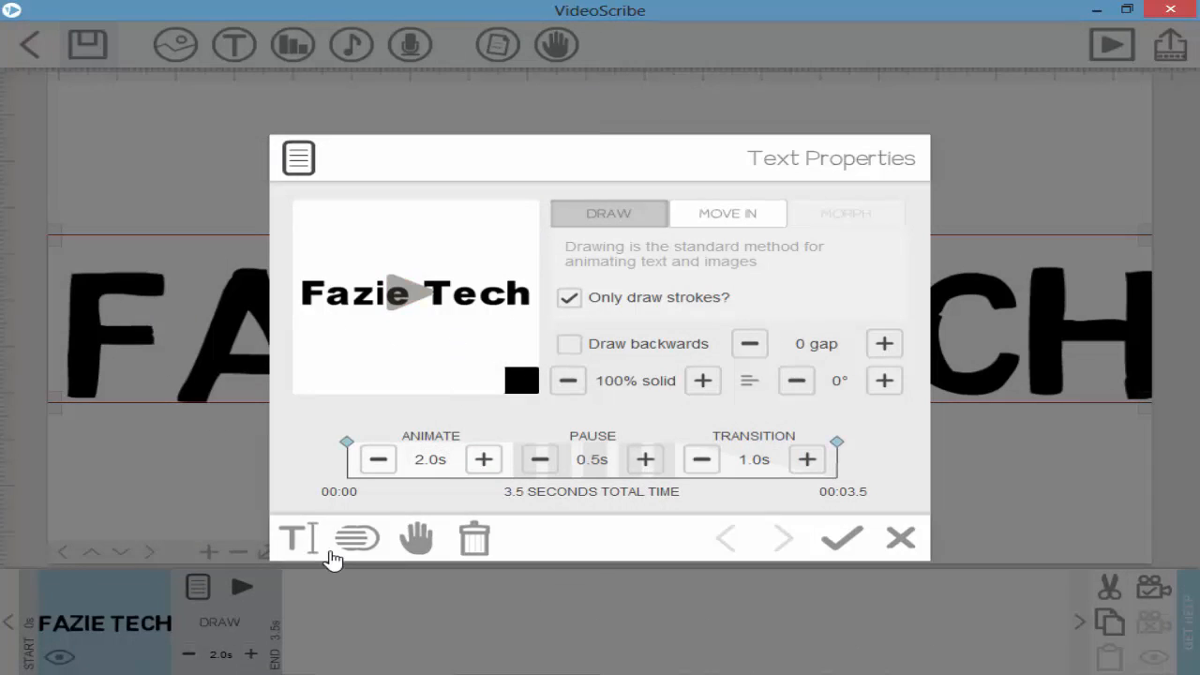
Change the Fazie Tech text colour to red, trying yellow and orange first, and apply it to the canvas.
{"action": "left_click", "coordinate": [313, 549]}
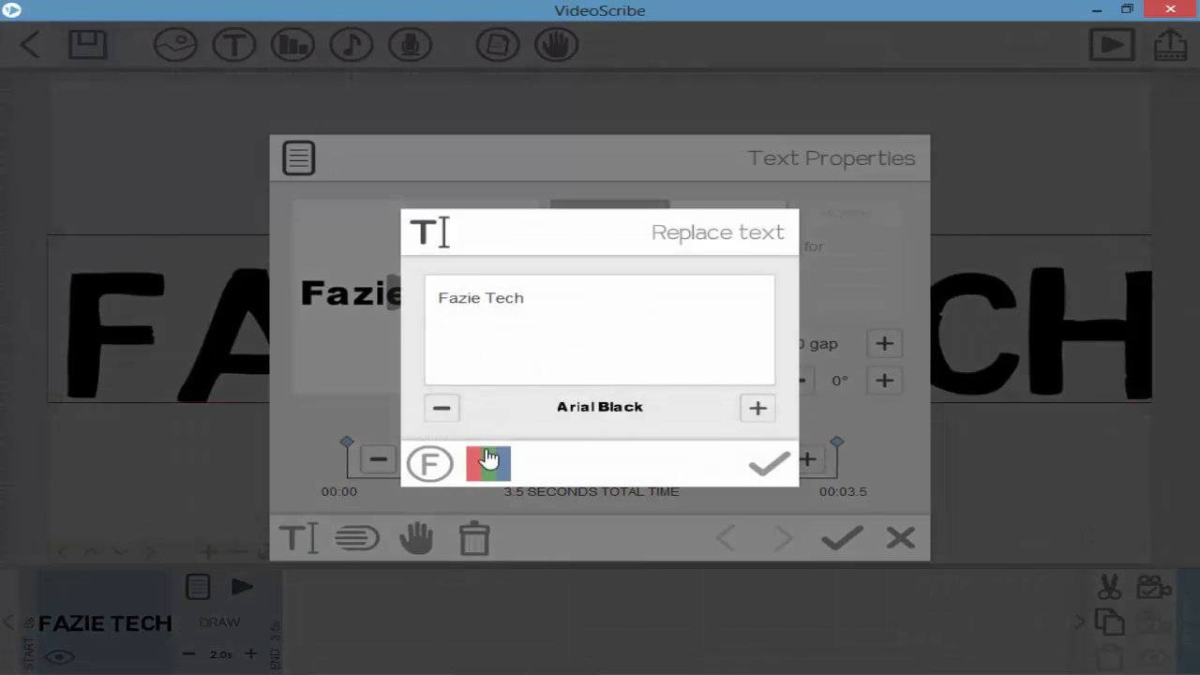
{"action": "left_click", "coordinate": [487, 459]}
{"action": "left_click", "coordinate": [581, 203]}
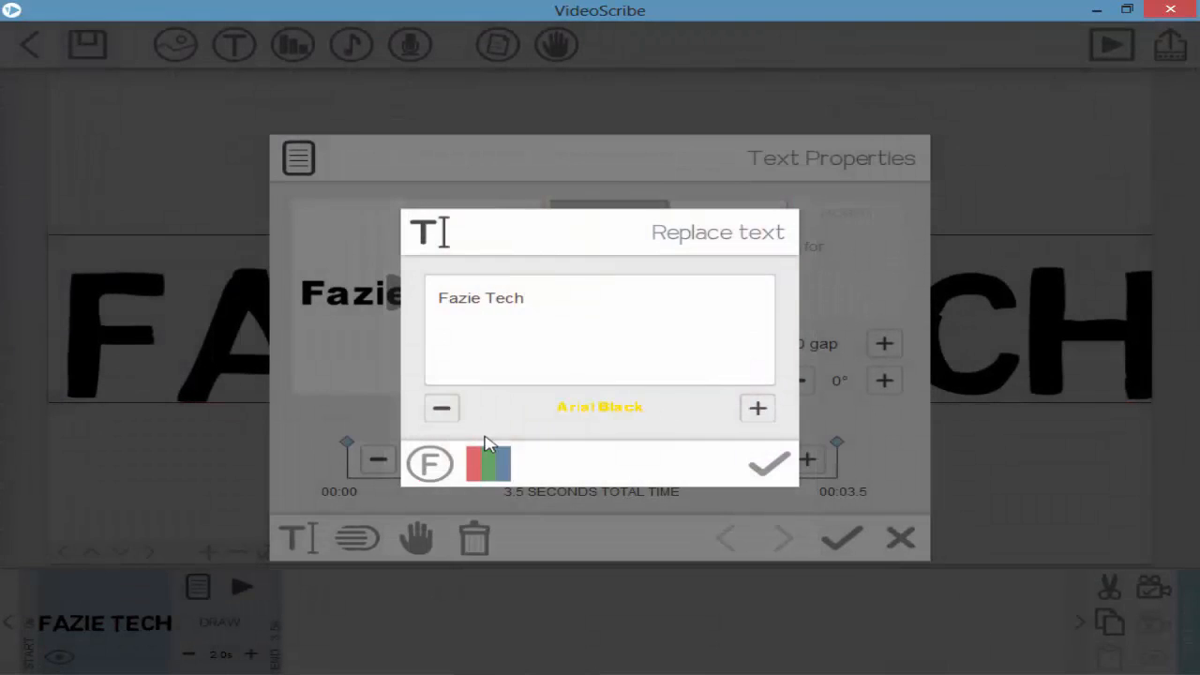
{"action": "left_click", "coordinate": [487, 454]}
{"action": "left_click", "coordinate": [494, 196]}
{"action": "left_click", "coordinate": [495, 452]}
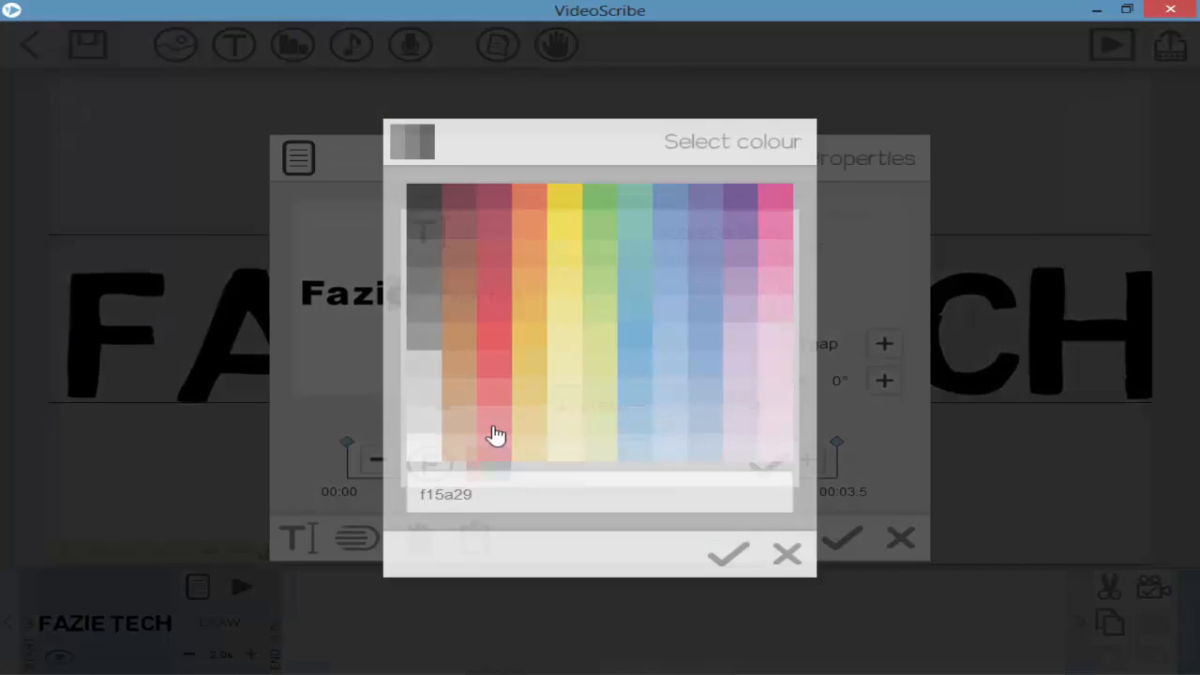
{"action": "left_click", "coordinate": [495, 336]}
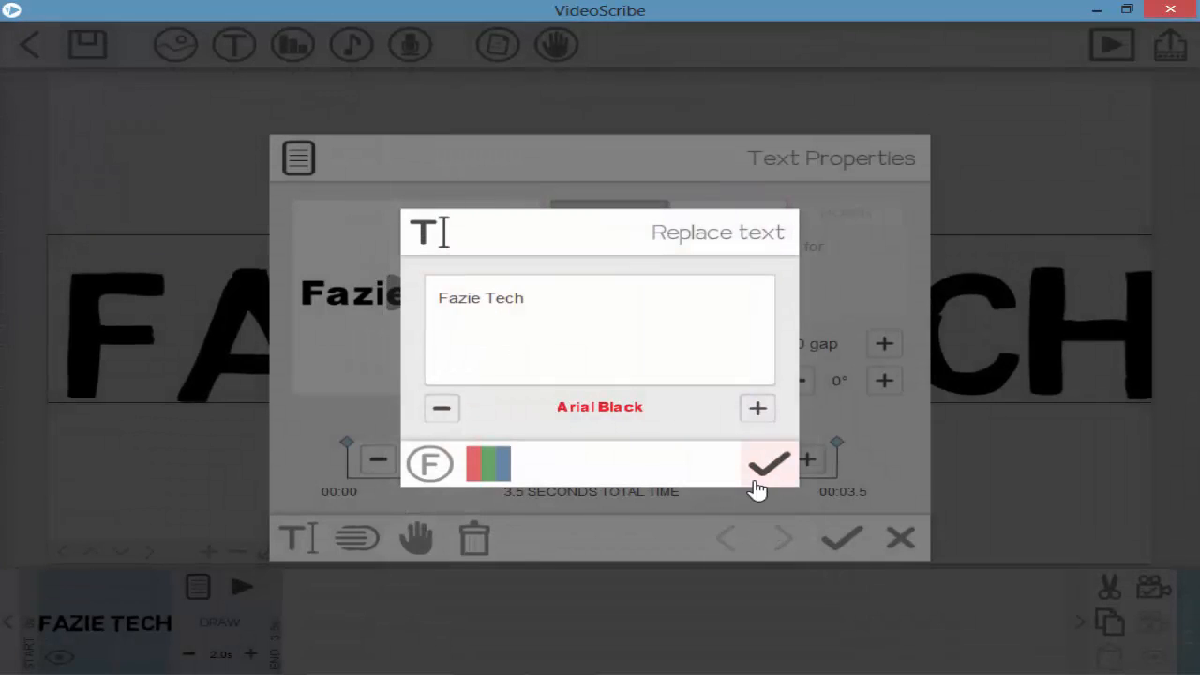
{"action": "left_click", "coordinate": [768, 463]}
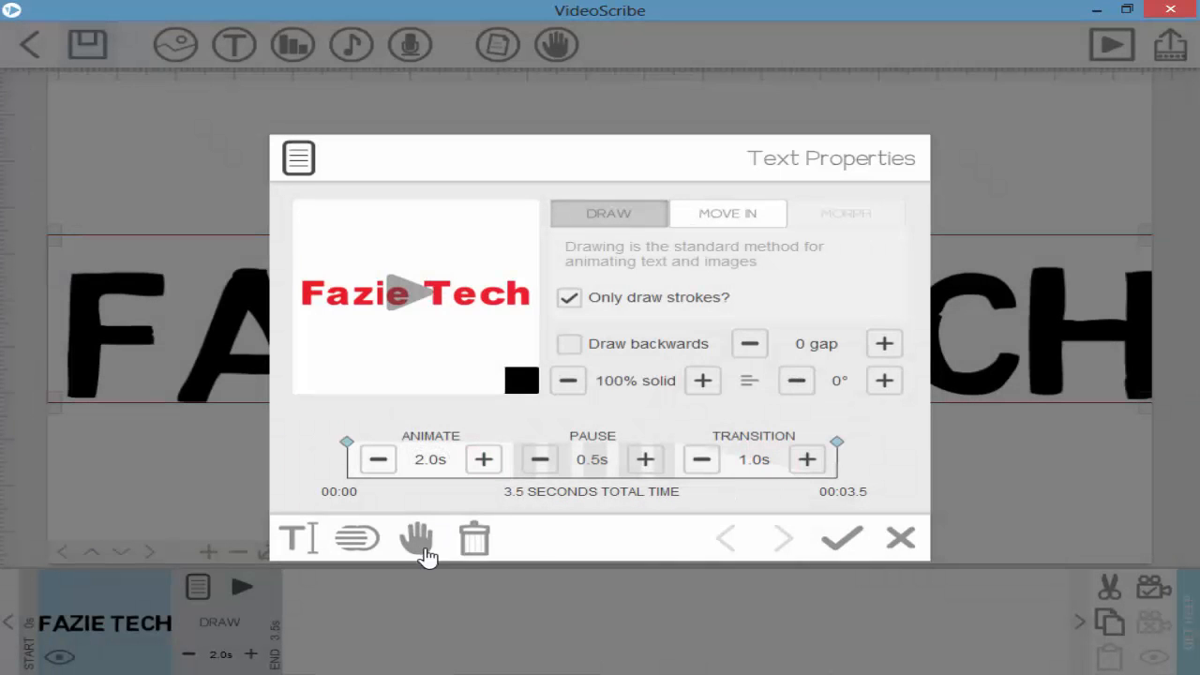
{"action": "left_click", "coordinate": [846, 542]}
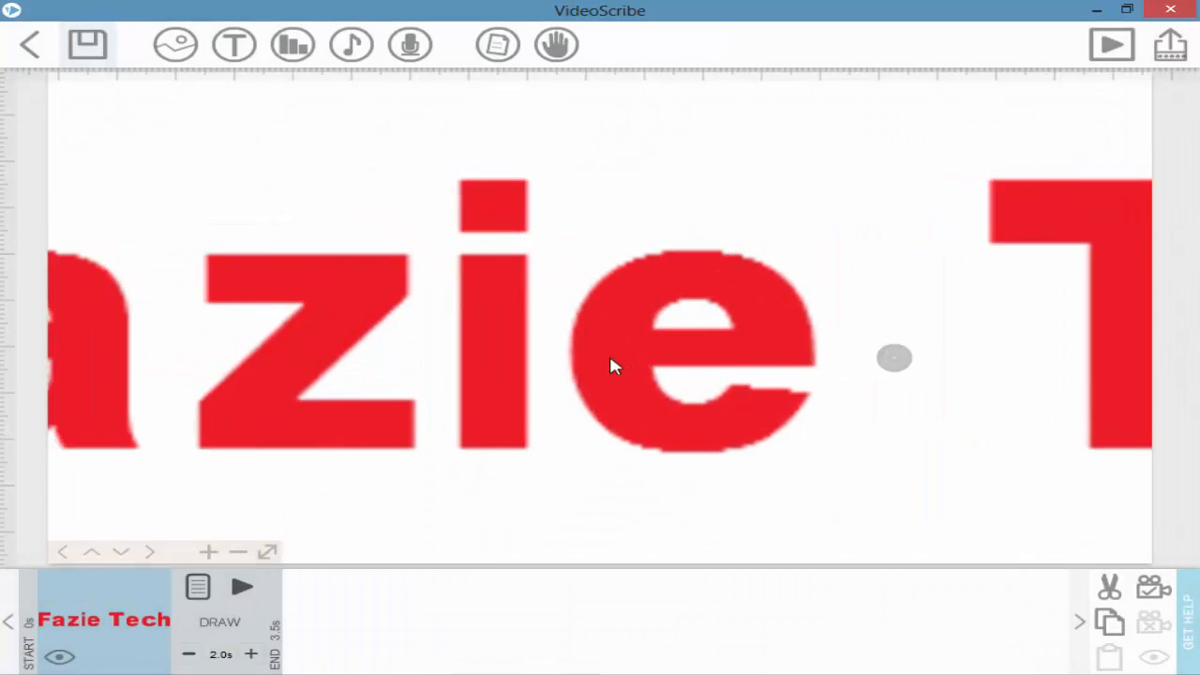
Shrink the Fazie Tech text to about half the canvas width and place it near the middle of the canvas.
{"action": "left_click_drag", "start_coordinate": [131, 102], "coordinate": [665, 319]}
{"action": "left_click_drag", "start_coordinate": [1021, 376], "coordinate": [238, 227]}
{"action": "left_click_drag", "start_coordinate": [171, 163], "coordinate": [336, 239]}
{"action": "left_click_drag", "start_coordinate": [469, 287], "coordinate": [377, 298]}
{"action": "left_click_drag", "start_coordinate": [745, 354], "coordinate": [766, 366]}
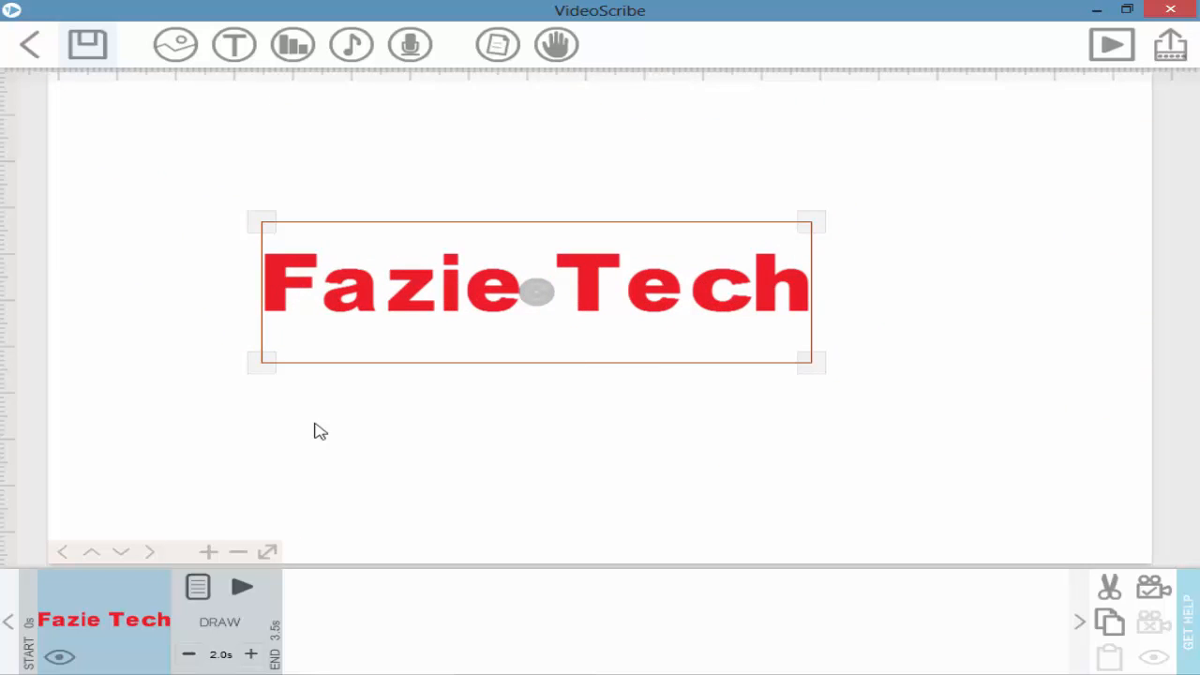
Reapply the Fazie Tech text with the Basic font.
{"action": "left_click", "coordinate": [198, 589]}
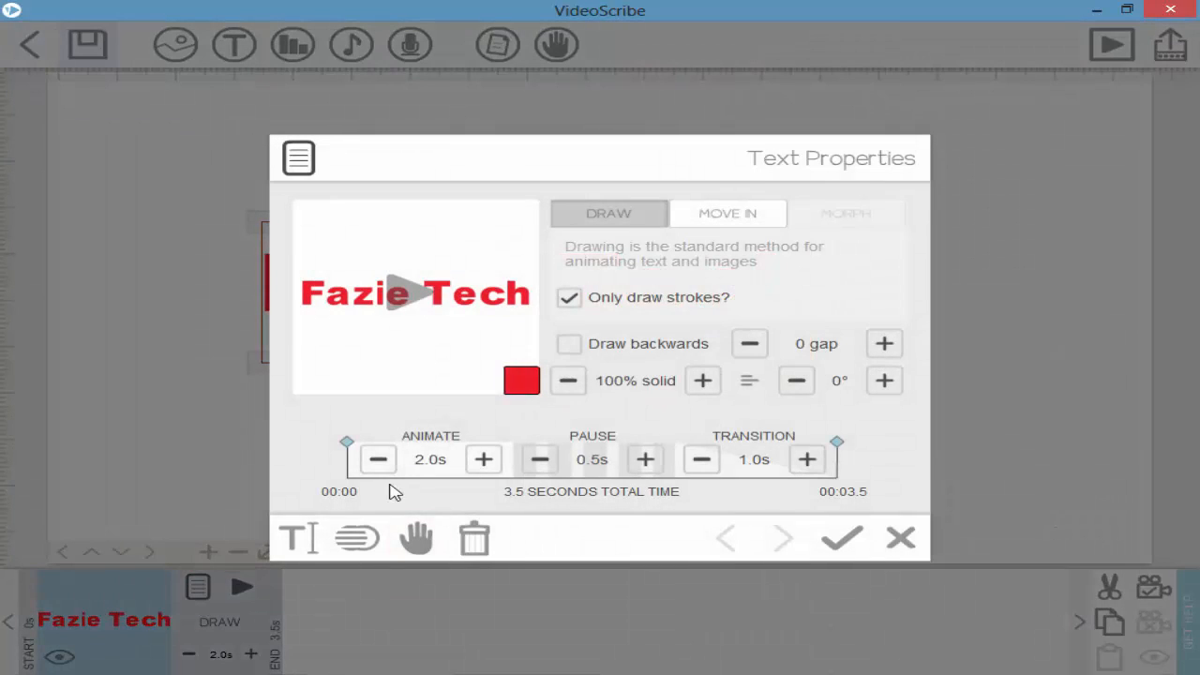
{"action": "left_click", "coordinate": [298, 537]}
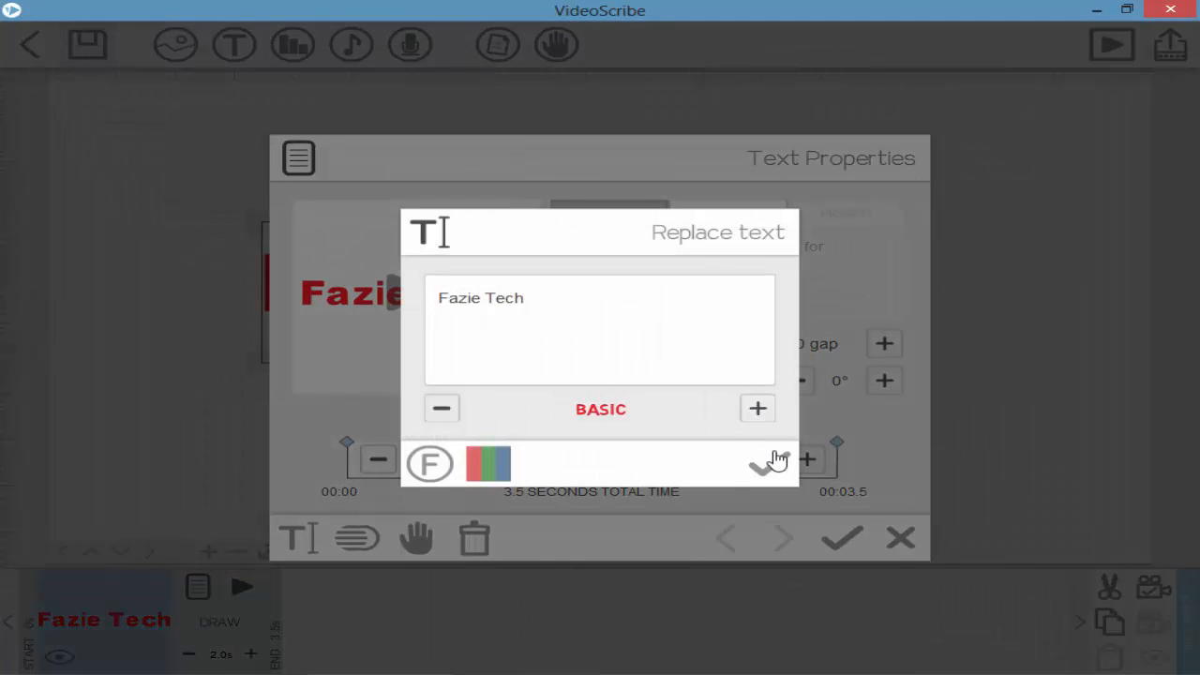
{"action": "left_click", "coordinate": [775, 459]}
{"action": "left_click", "coordinate": [843, 539]}
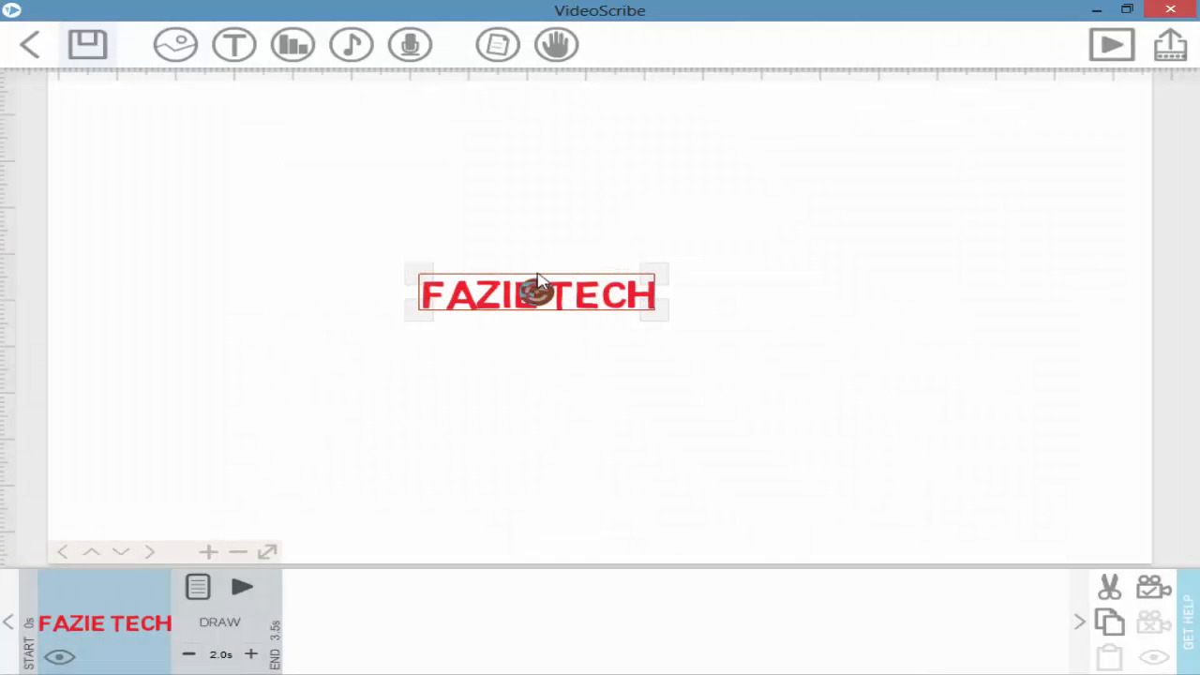
Switch the Fazie Tech text to the Arial Black font and shift it slightly up and to the right on the canvas.
{"action": "left_click", "coordinate": [198, 587]}
{"action": "left_click", "coordinate": [298, 537]}
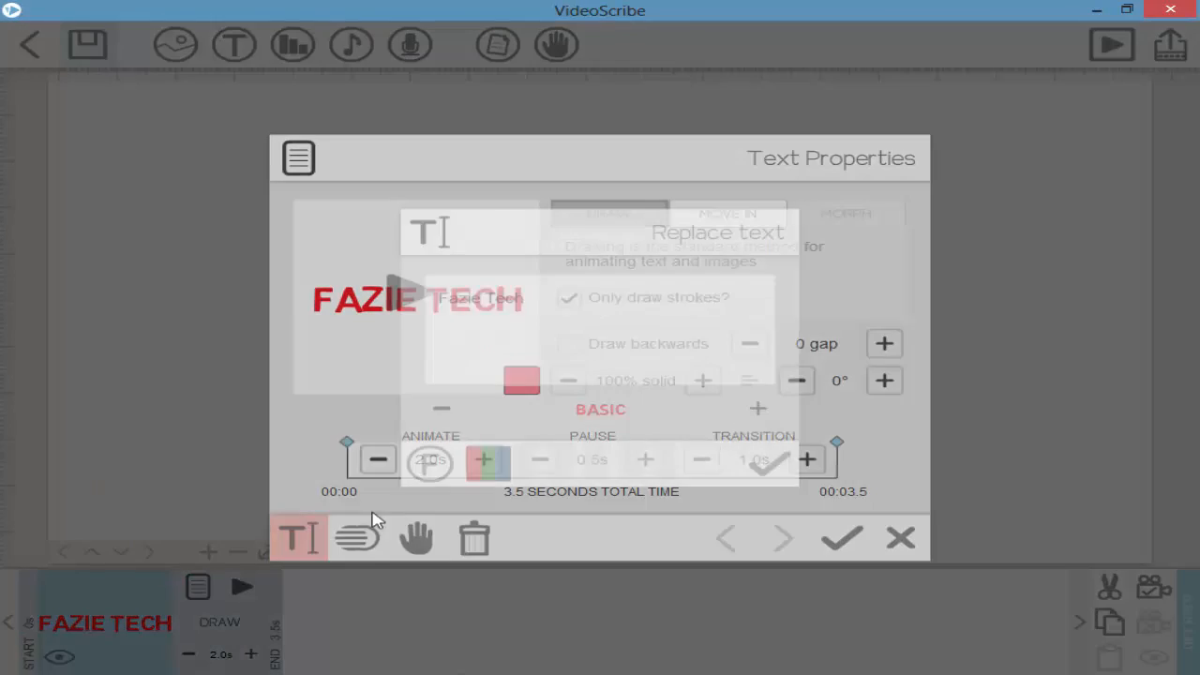
{"action": "left_click", "coordinate": [757, 410]}
{"action": "left_click", "coordinate": [769, 463]}
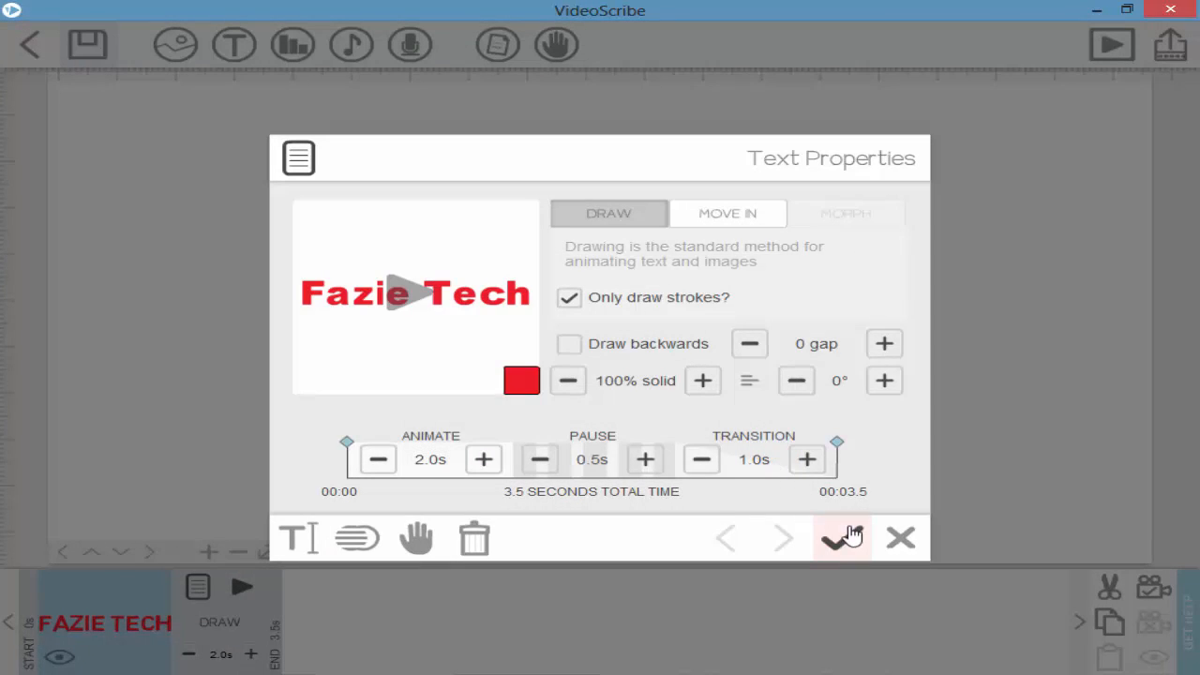
{"action": "left_click", "coordinate": [843, 539]}
{"action": "left_click_drag", "start_coordinate": [434, 310], "coordinate": [460, 297]}
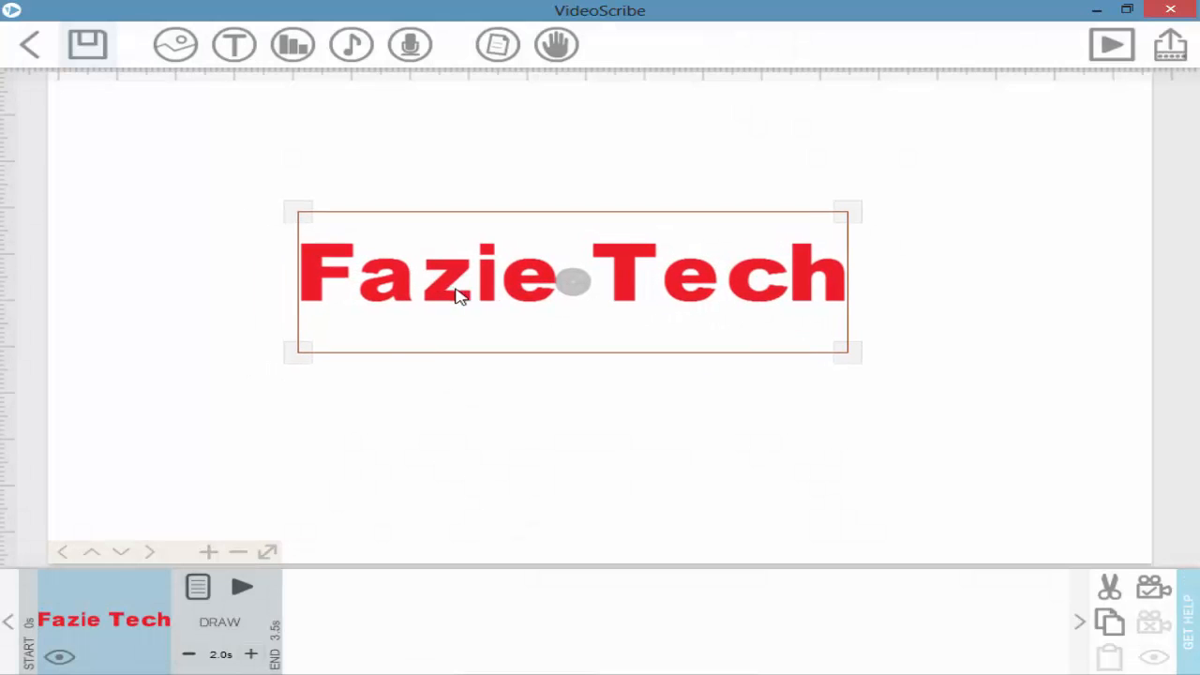
Make the Fazie Tech text move in from the canvas's upper-left corner and preview the animation.
{"action": "left_click", "coordinate": [198, 587]}
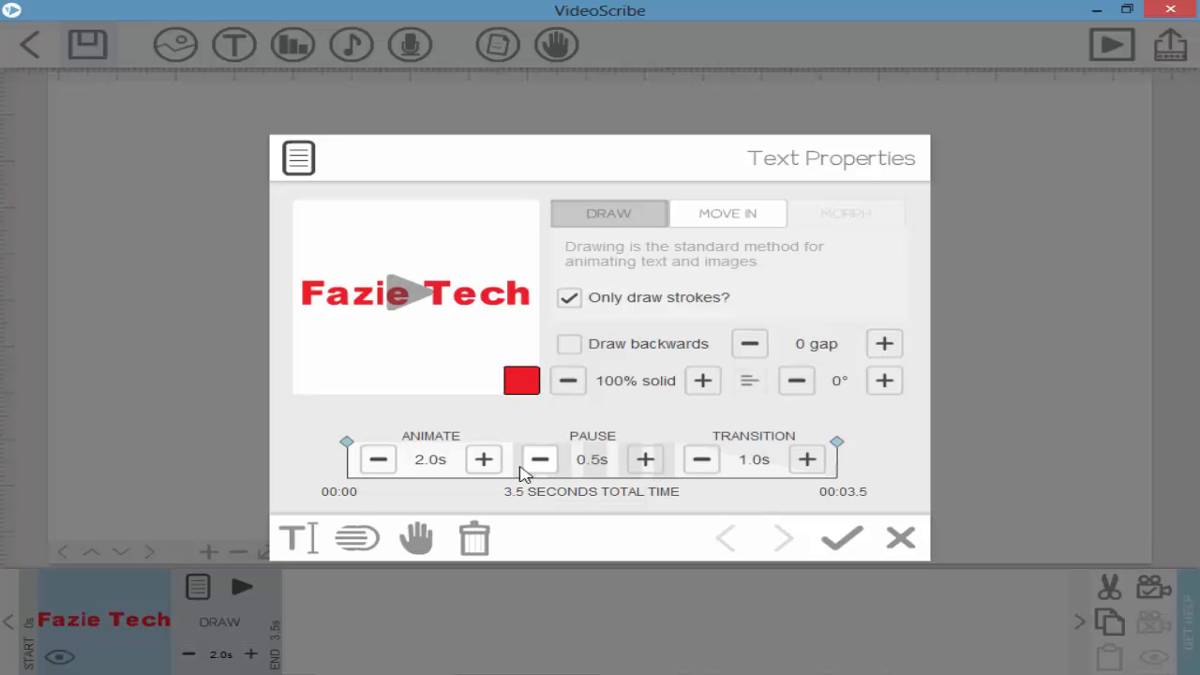
{"action": "left_click", "coordinate": [757, 214]}
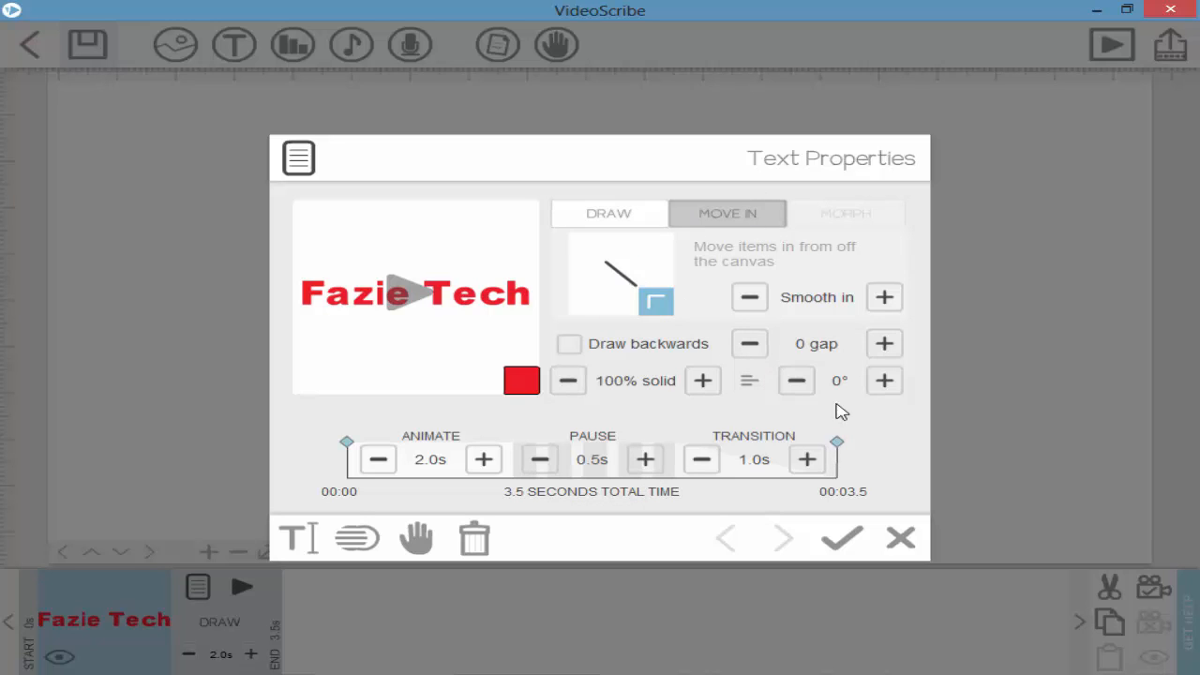
{"action": "left_click", "coordinate": [593, 252]}
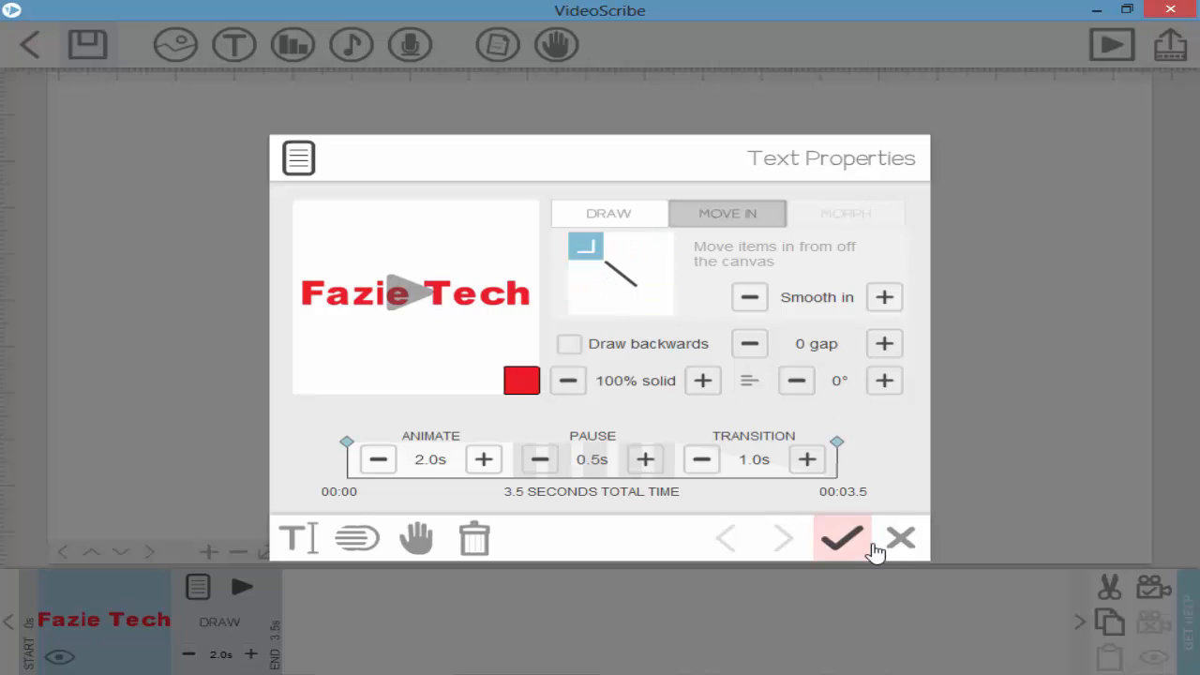
{"action": "left_click", "coordinate": [844, 541]}
{"action": "left_click", "coordinate": [247, 587]}
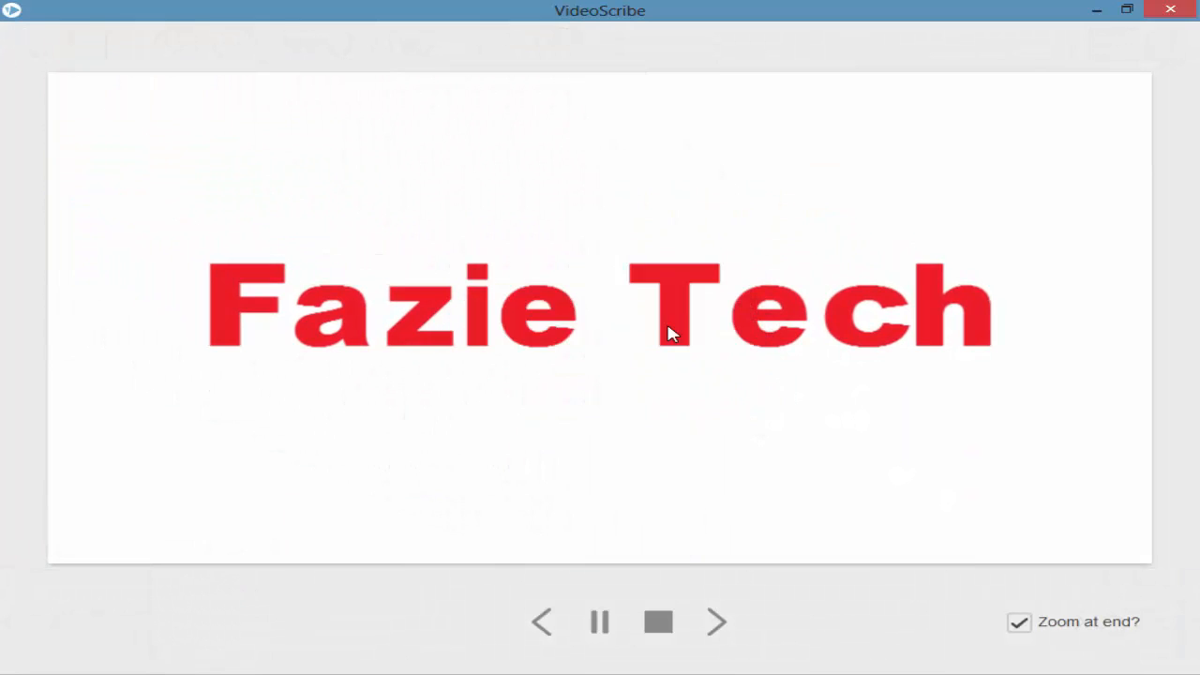
{"action": "left_click", "coordinate": [668, 622]}
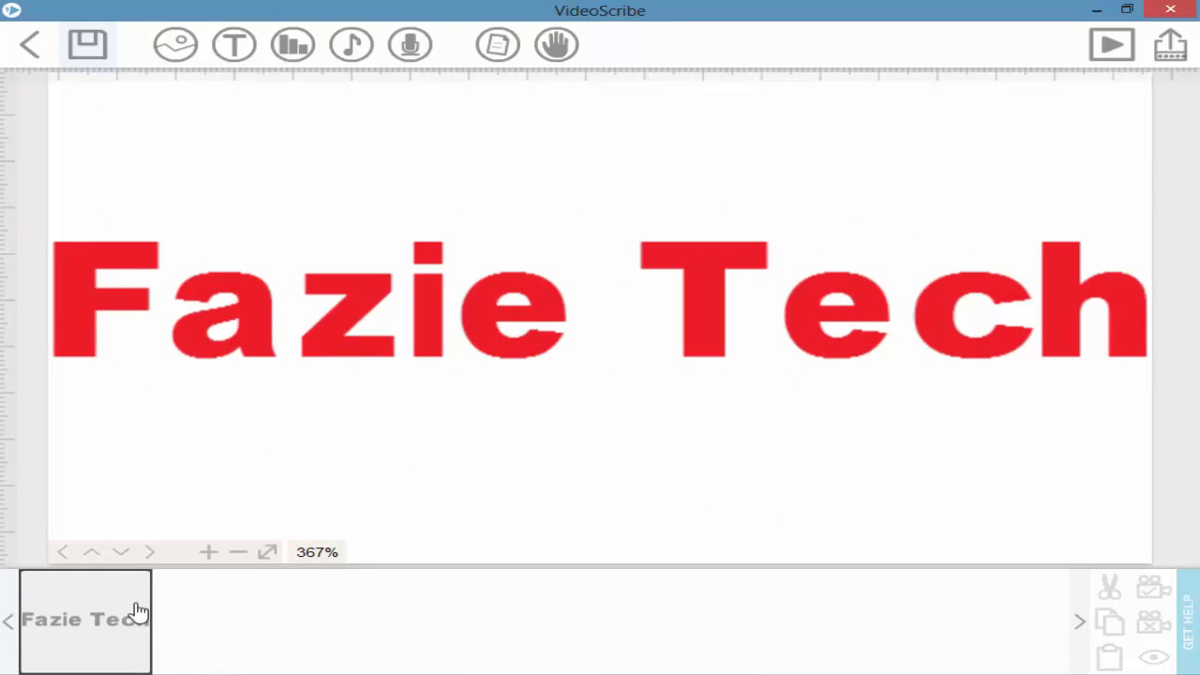
Select the Fazie Tech text and open the hand choices in its properties.
{"action": "left_click", "coordinate": [73, 613]}
{"action": "left_click", "coordinate": [197, 588]}
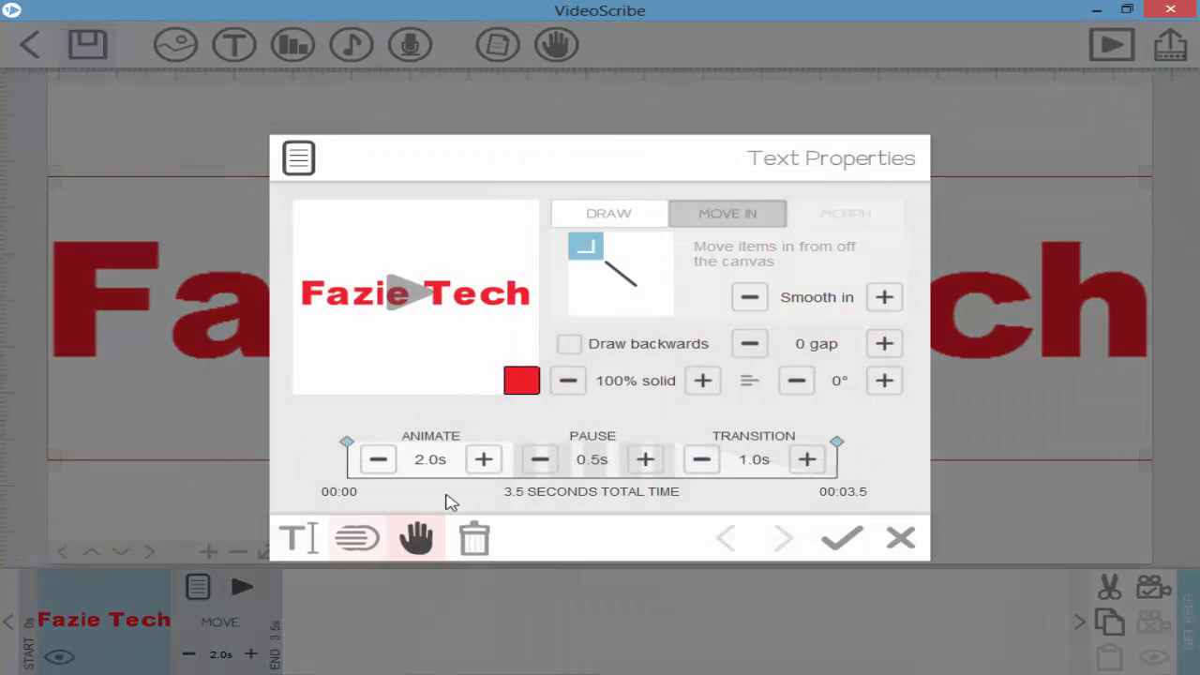
{"action": "left_click", "coordinate": [416, 537]}
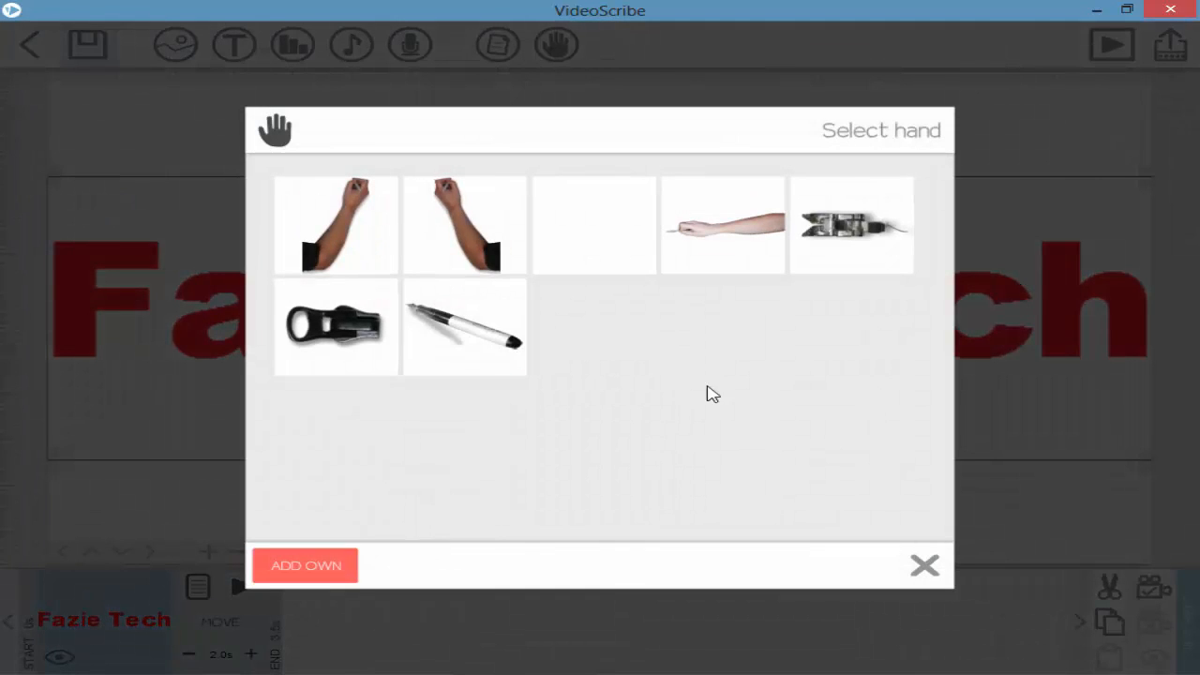
Examine the options for adding a custom hand and browse the Desktop for a transparent PNG hand image without importing one.
{"action": "left_click", "coordinate": [316, 557]}
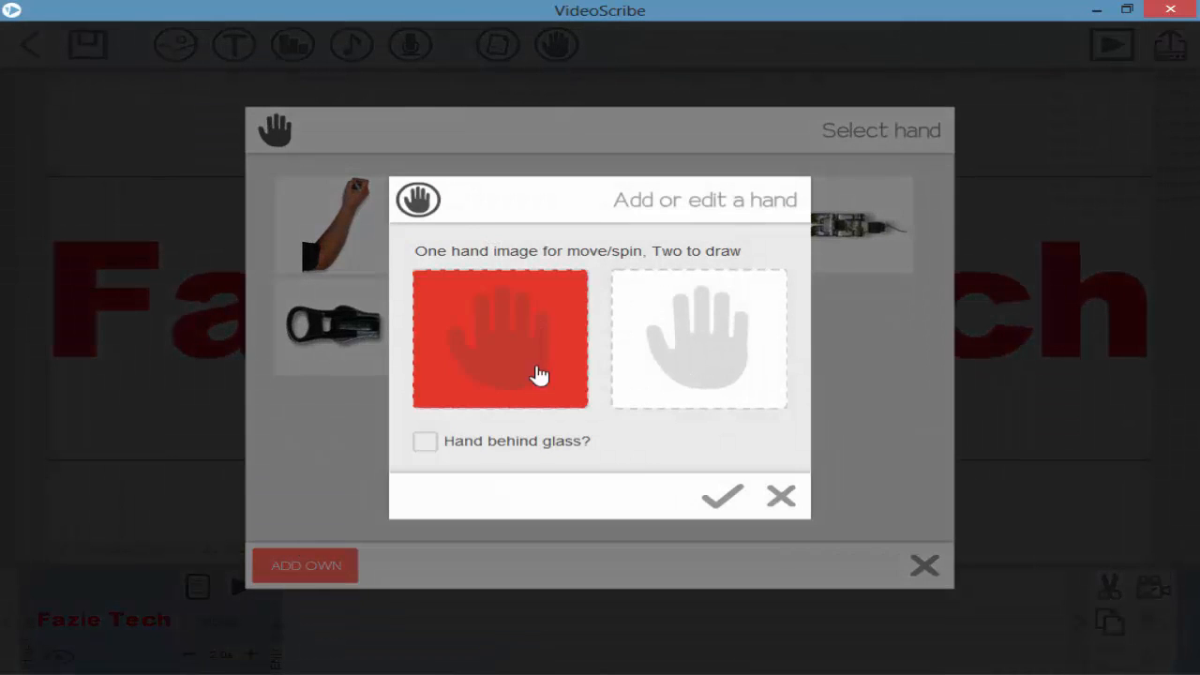
{"action": "left_click", "coordinate": [795, 497]}
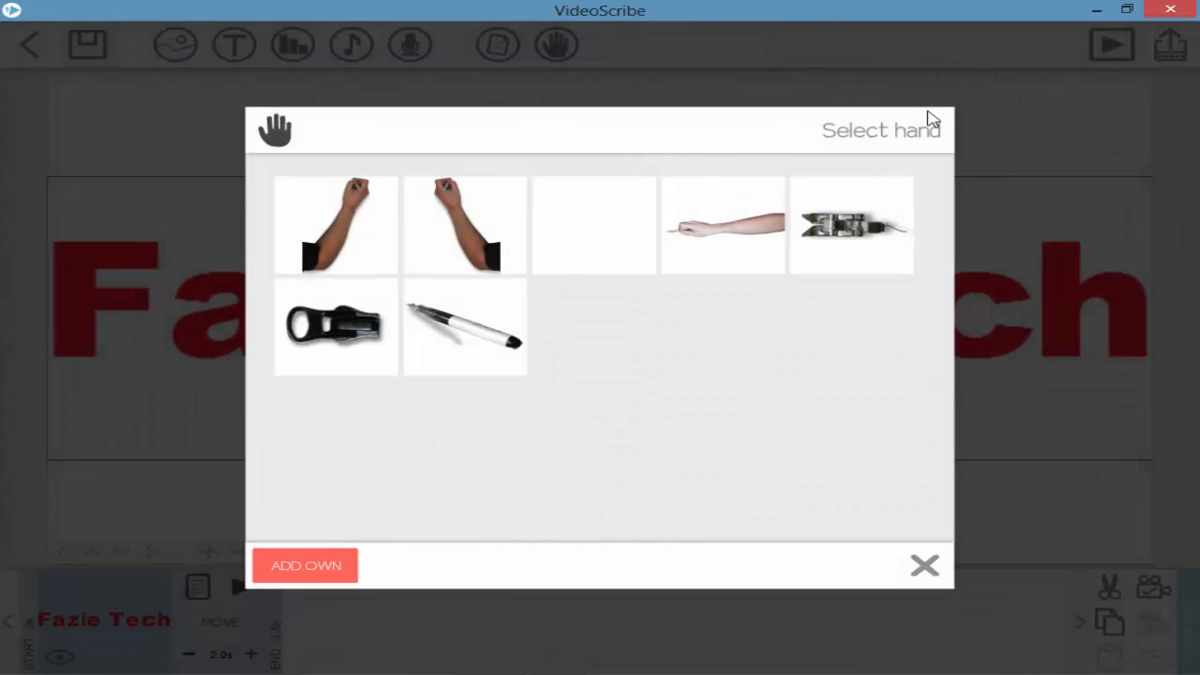
{"action": "left_click", "coordinate": [279, 555]}
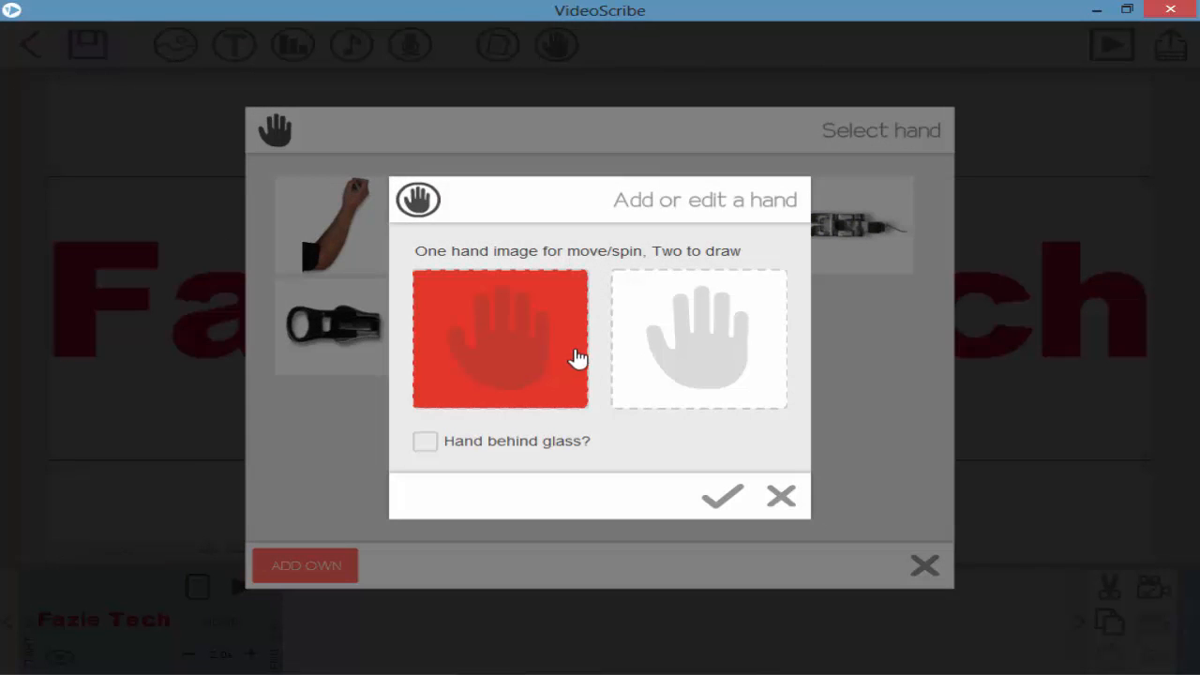
{"action": "left_click", "coordinate": [573, 356]}
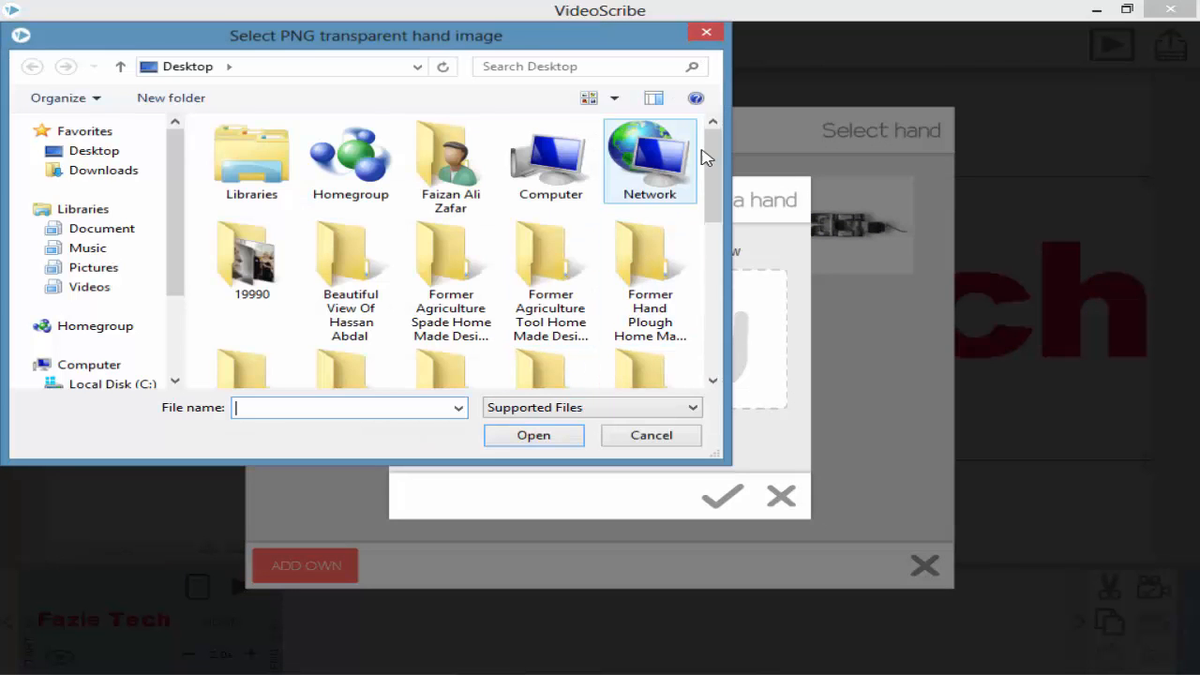
{"action": "scroll", "coordinate": [701, 150], "scroll_direction": "down", "scroll_amount": 3}
{"action": "left_click", "coordinate": [706, 33]}
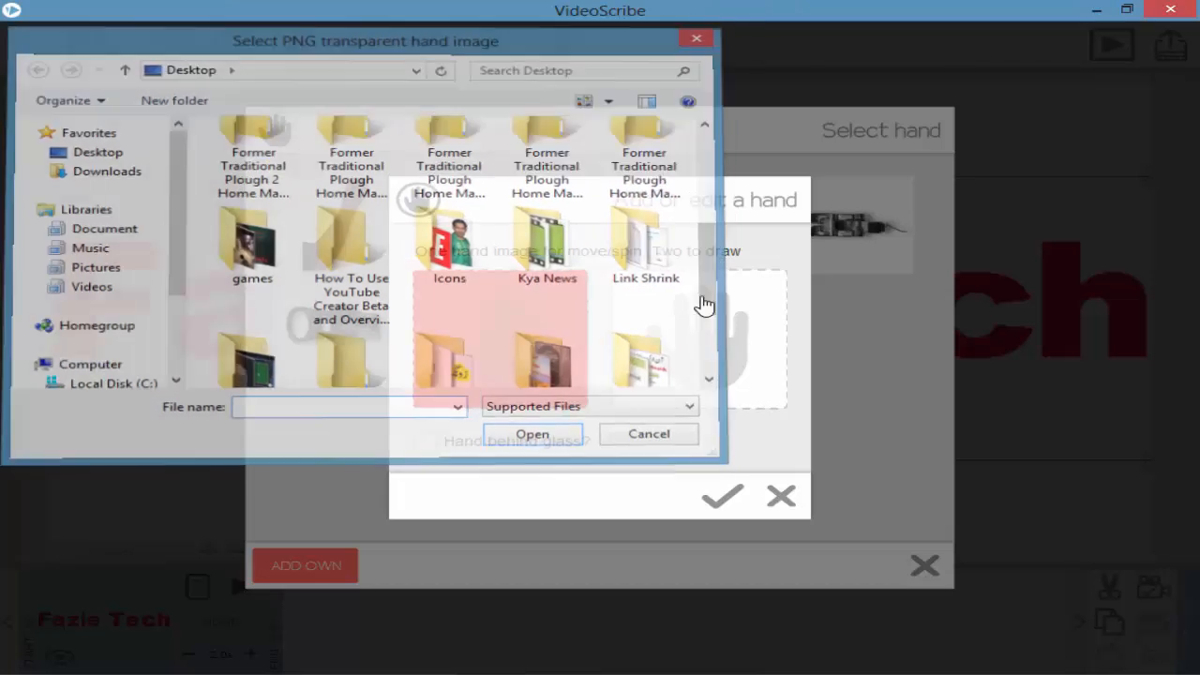
{"action": "left_click", "coordinate": [781, 493]}
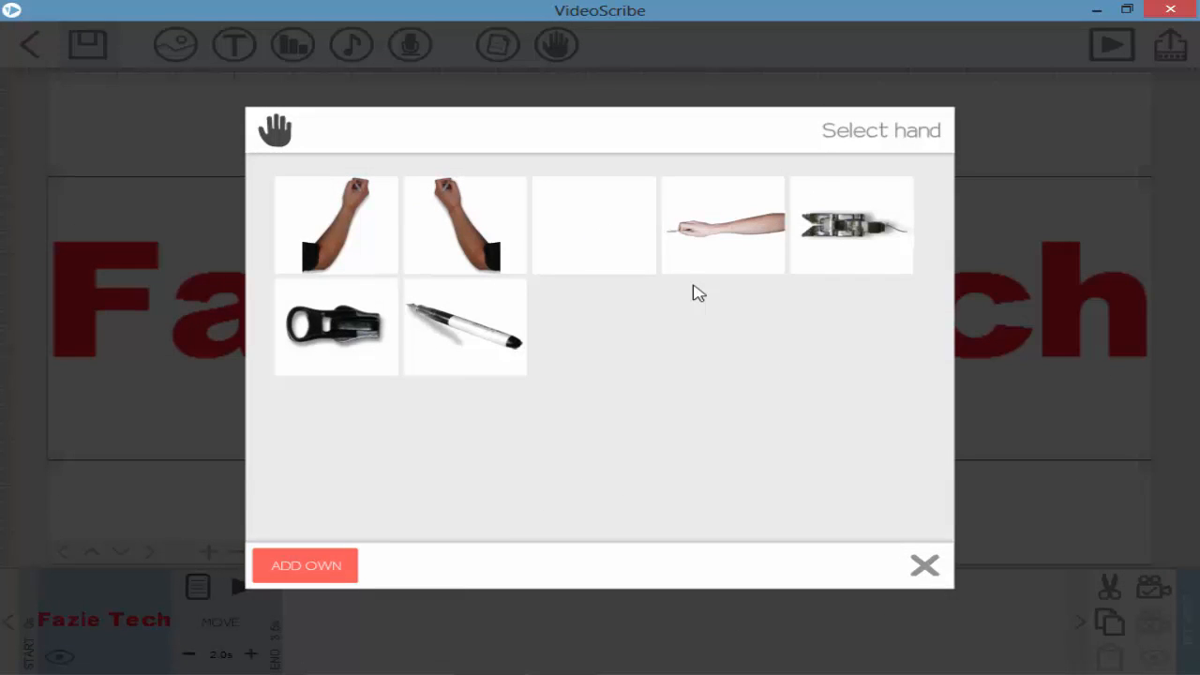
Assign the zipper-pull hand to the Fazie Tech text and preview the animation.
{"action": "left_click", "coordinate": [329, 328]}
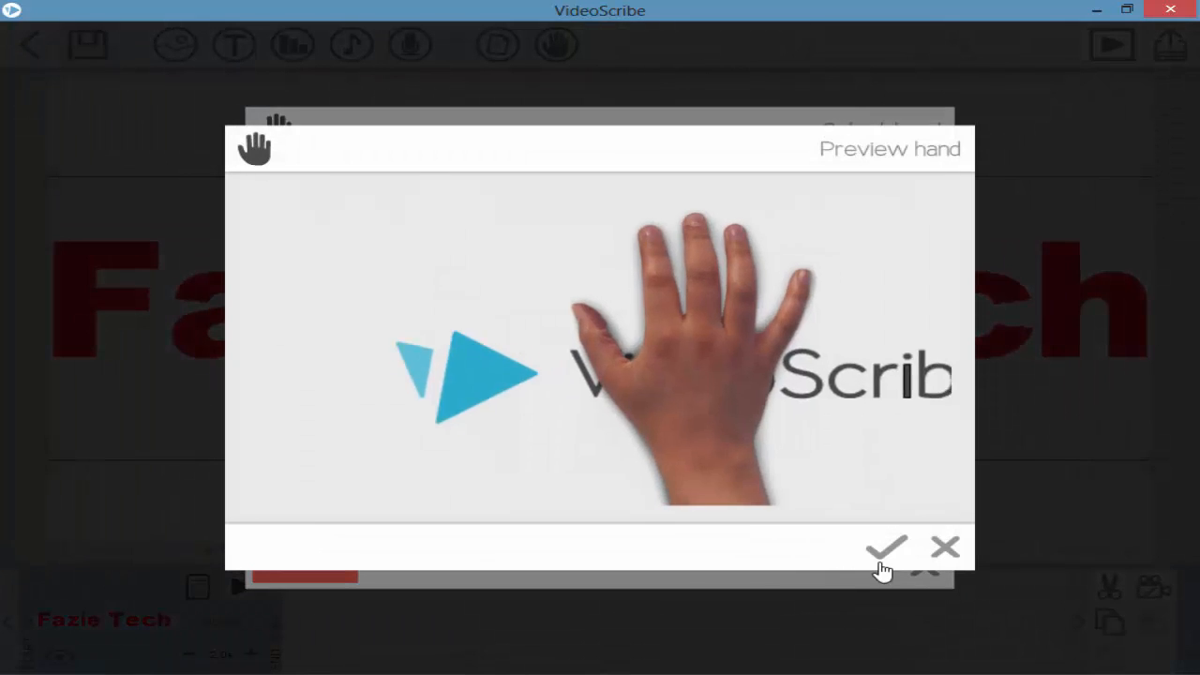
{"action": "left_click", "coordinate": [881, 551]}
{"action": "left_click", "coordinate": [838, 464]}
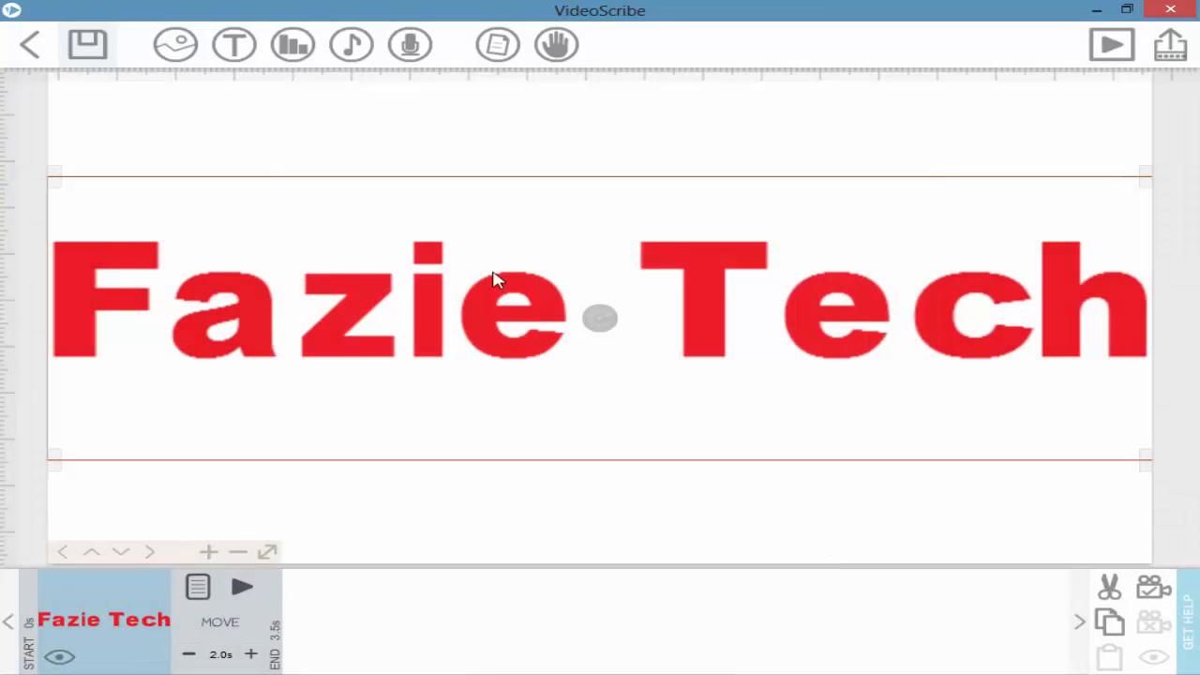
{"action": "left_click", "coordinate": [240, 585]}
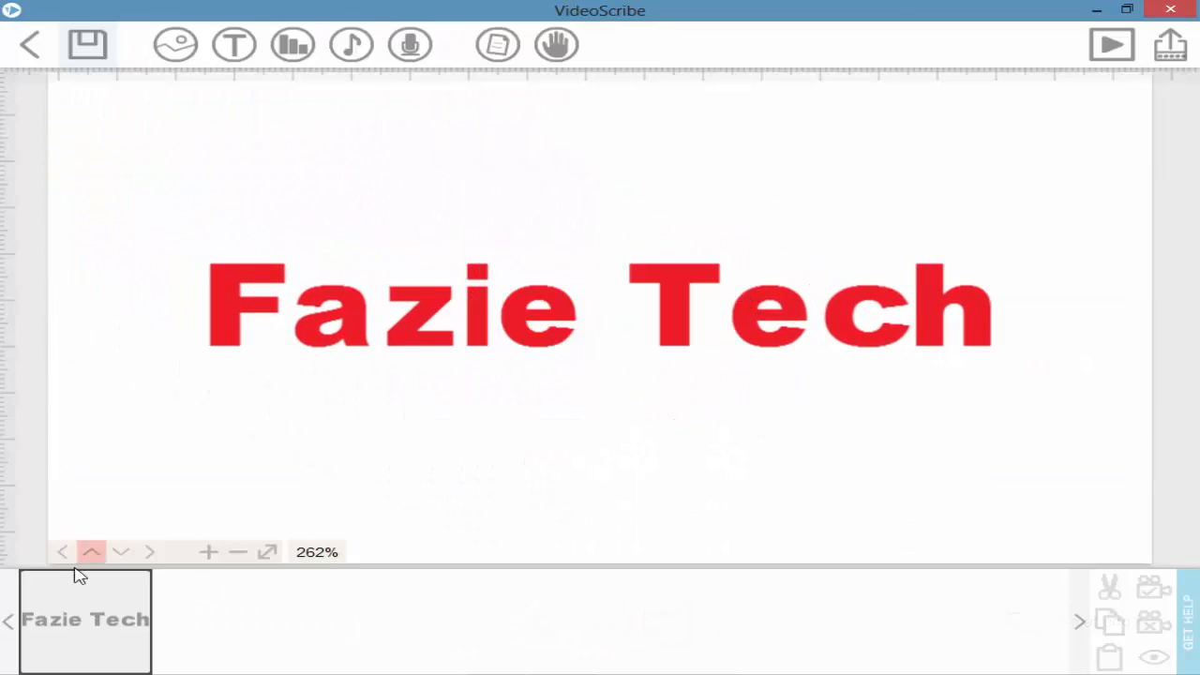
Replace the Fazie Tech text's current hand by choosing the zipper-pull hand again, and apply the text properties.
{"action": "left_click", "coordinate": [98, 605]}
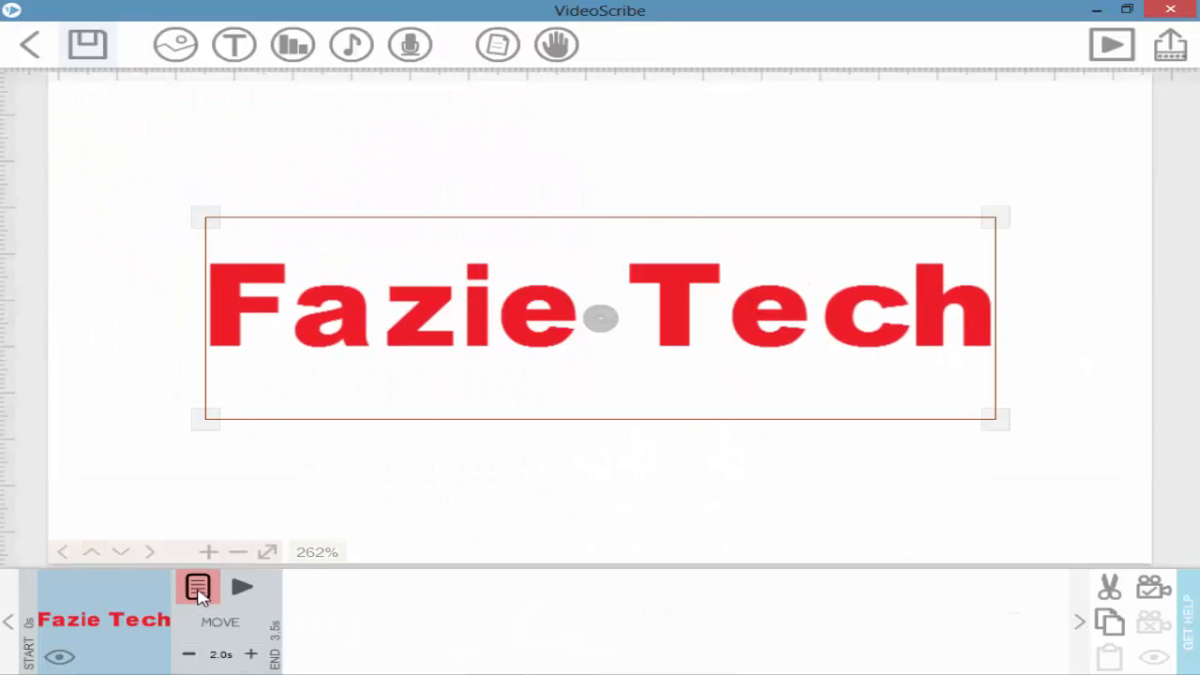
{"action": "left_click", "coordinate": [198, 586]}
{"action": "left_click", "coordinate": [403, 541]}
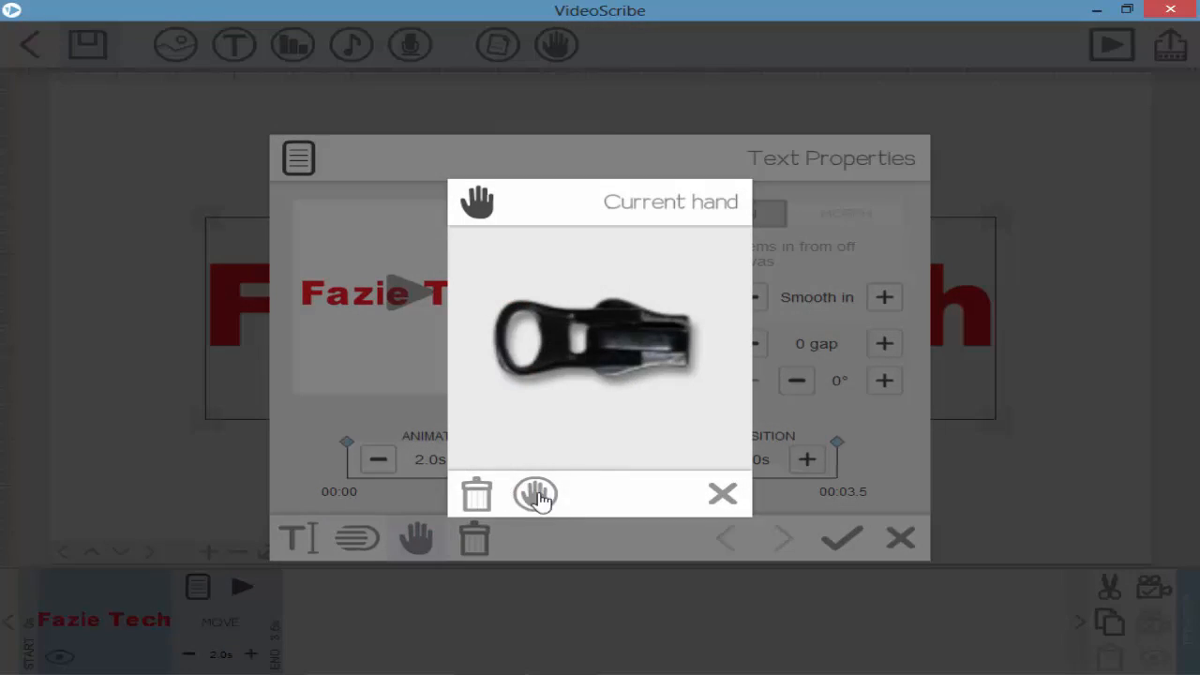
{"action": "left_click", "coordinate": [527, 495]}
{"action": "left_click", "coordinate": [386, 350]}
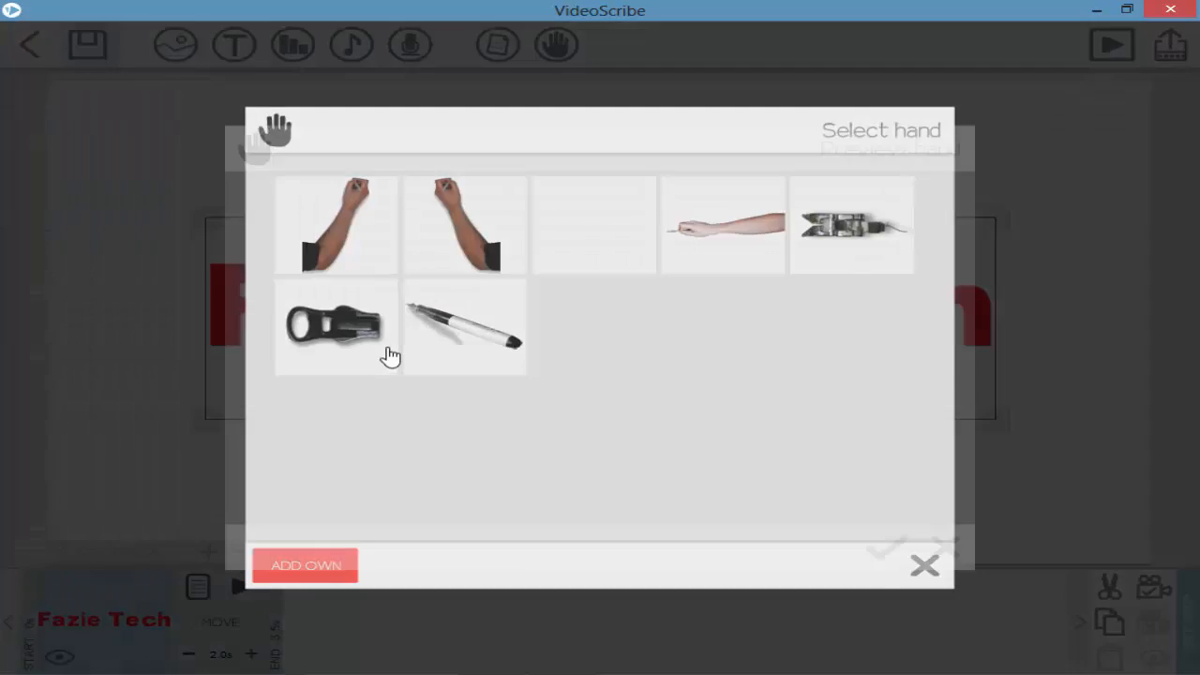
{"action": "left_click", "coordinate": [883, 547]}
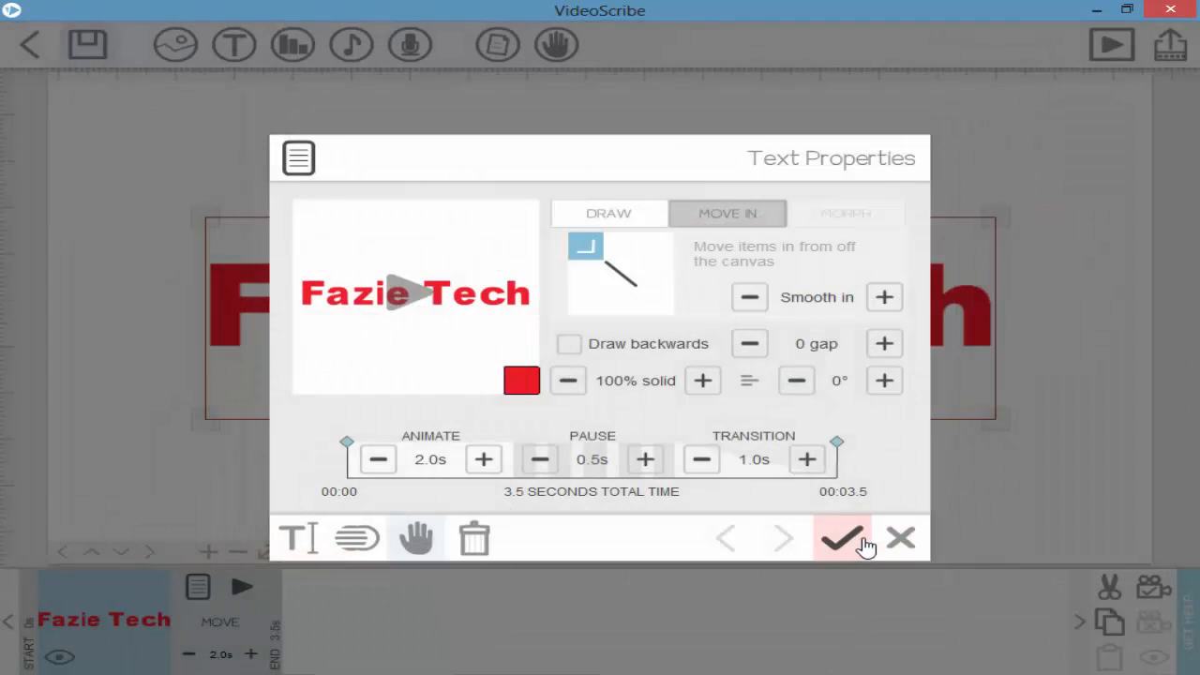
{"action": "left_click", "coordinate": [860, 544]}
Play the text's move-in animation with its hand, stop the preview and reselect the text.
{"action": "left_click", "coordinate": [242, 586]}
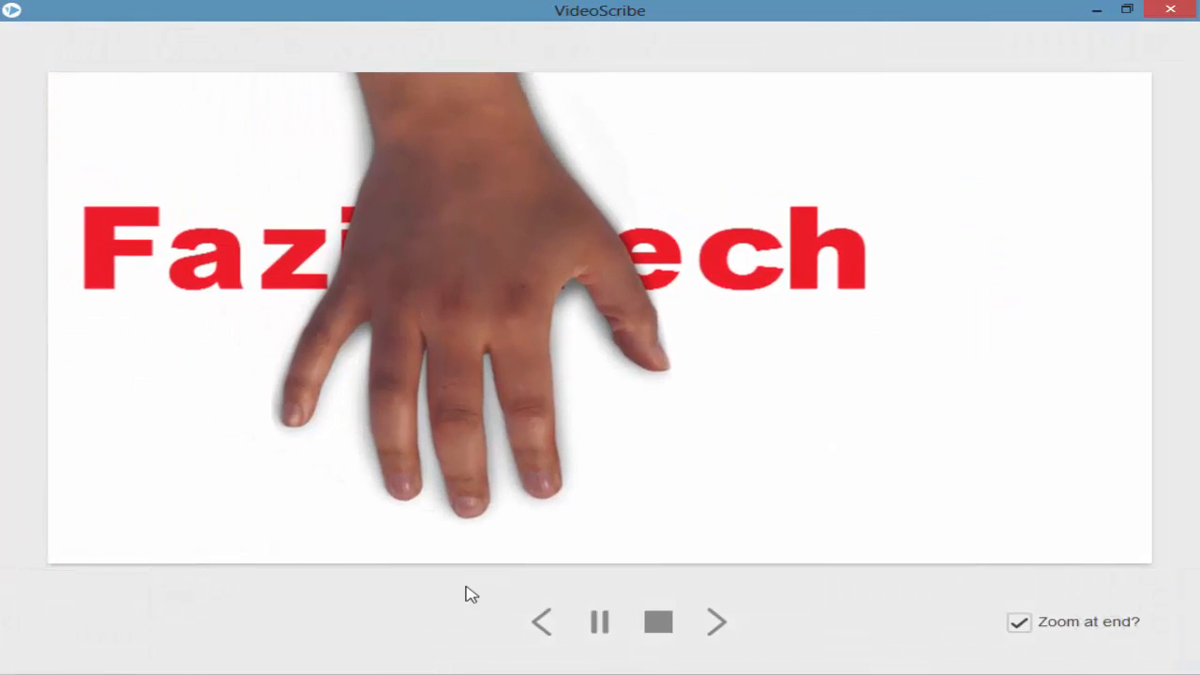
{"action": "left_click", "coordinate": [640, 616]}
{"action": "left_click", "coordinate": [94, 586]}
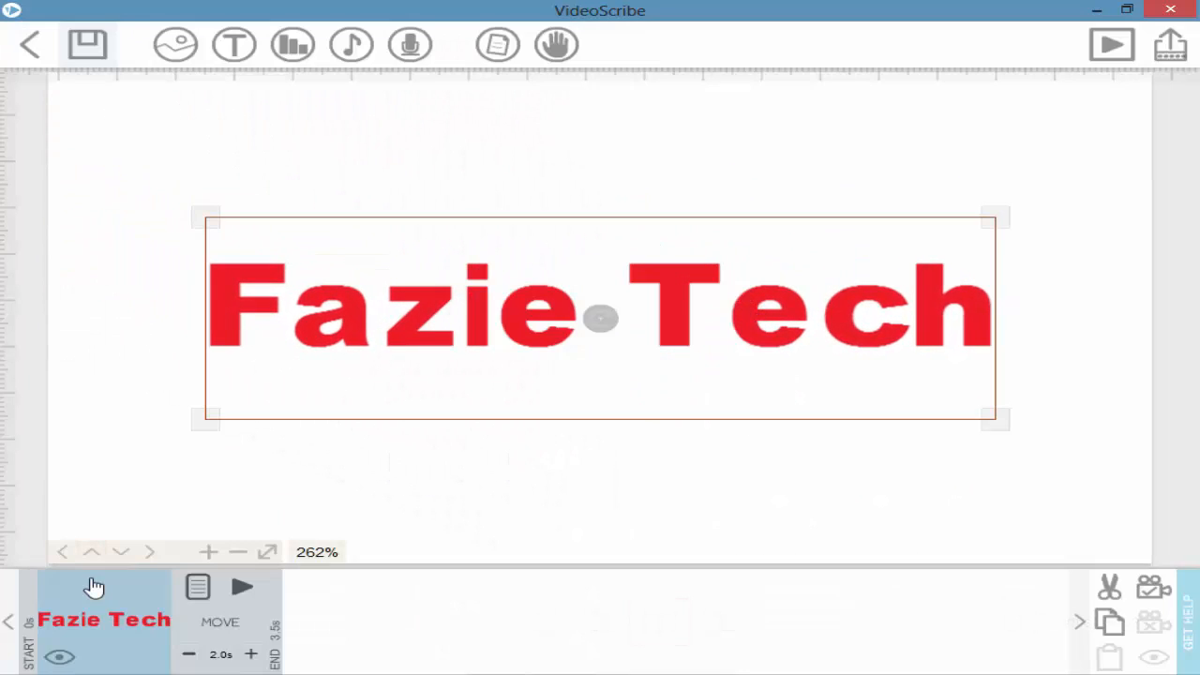
Try the pen as the scribe's hand, preview the Fazie Tech text's animation and reselect the text.
{"action": "left_click", "coordinate": [556, 44]}
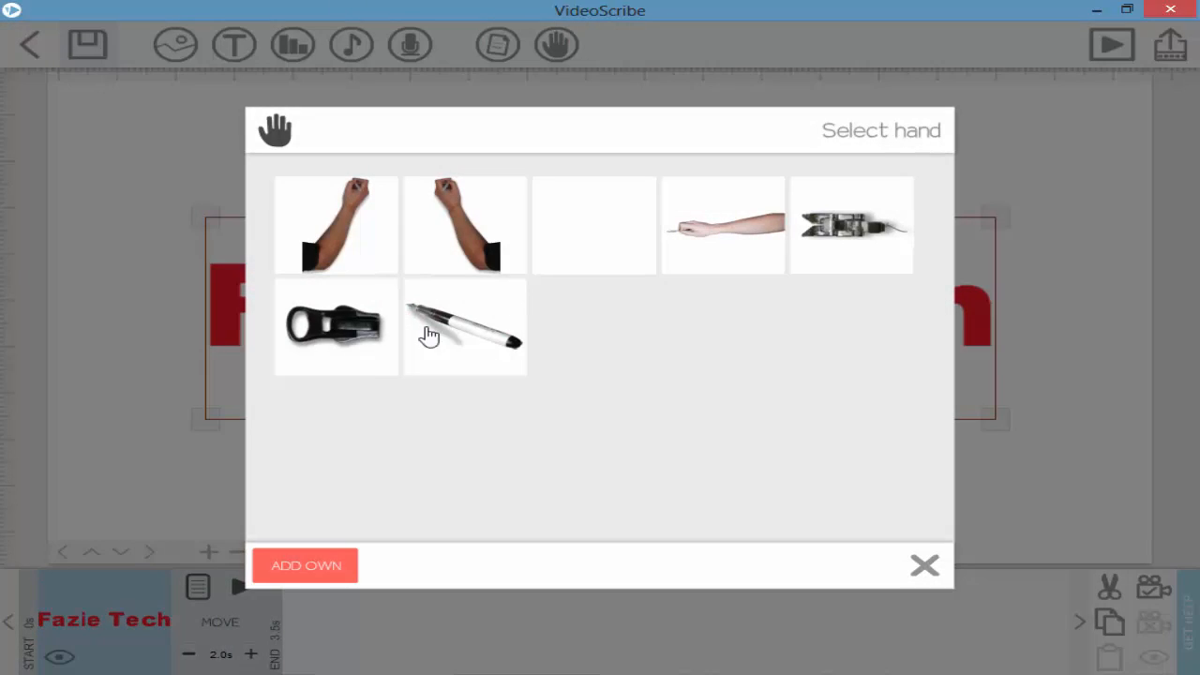
{"action": "left_click", "coordinate": [429, 339]}
{"action": "left_click", "coordinate": [919, 555]}
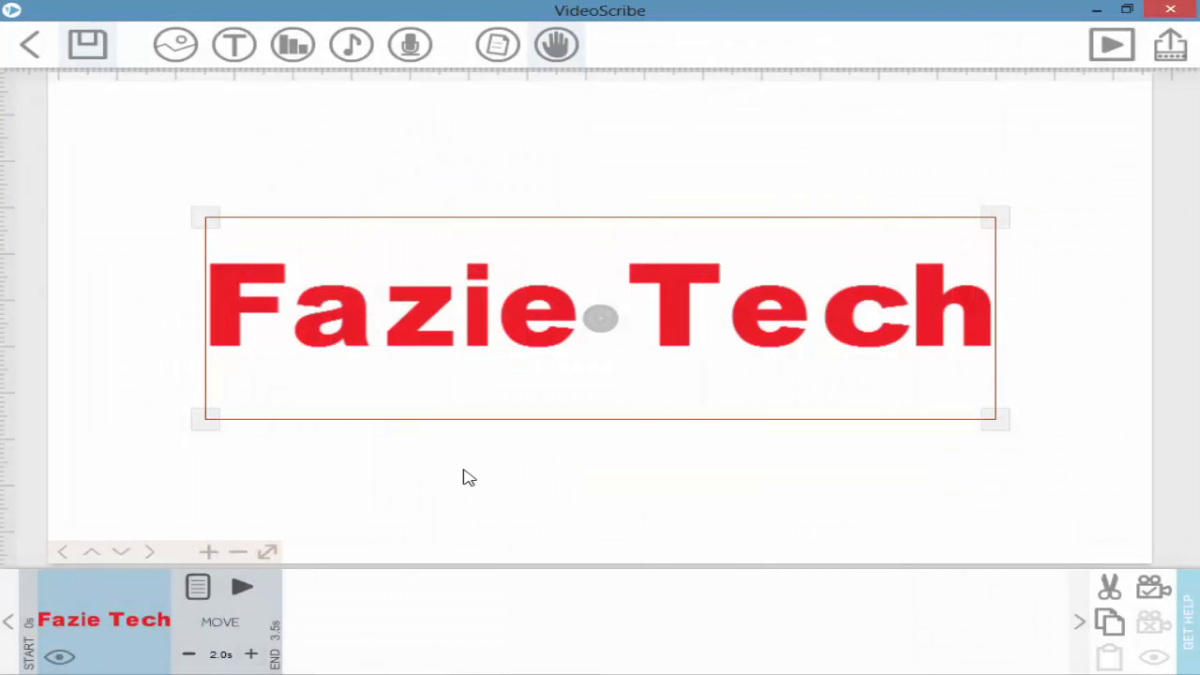
{"action": "left_click", "coordinate": [241, 586]}
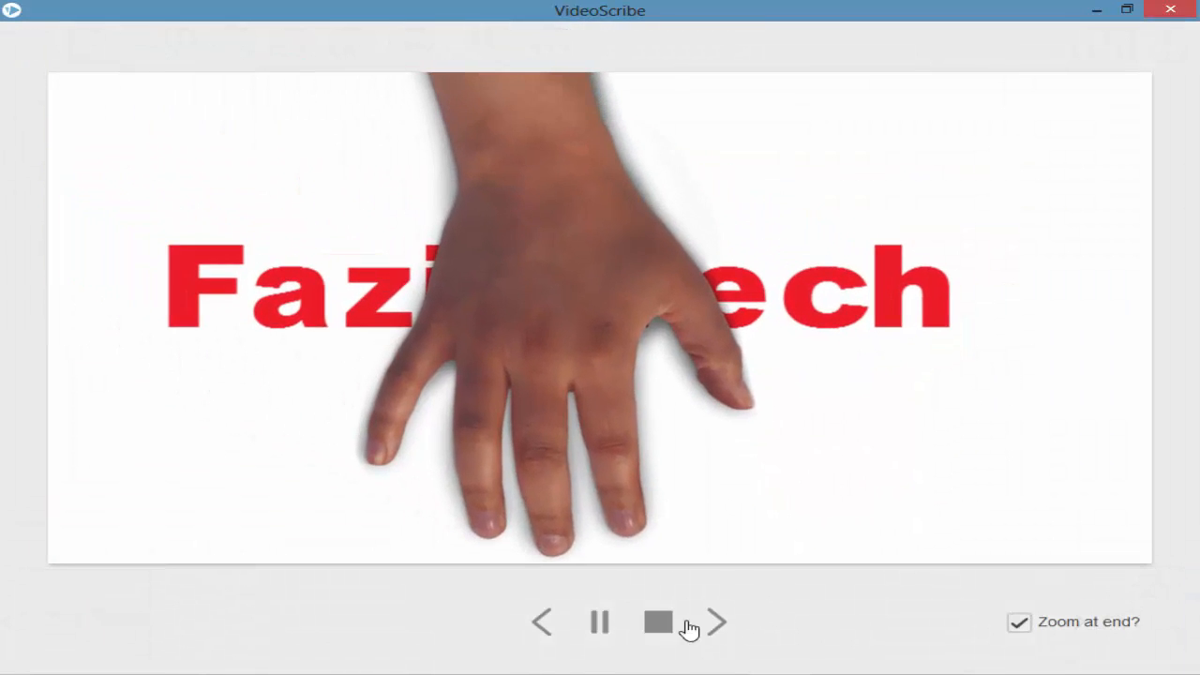
{"action": "left_click", "coordinate": [675, 621]}
{"action": "left_click", "coordinate": [112, 622]}
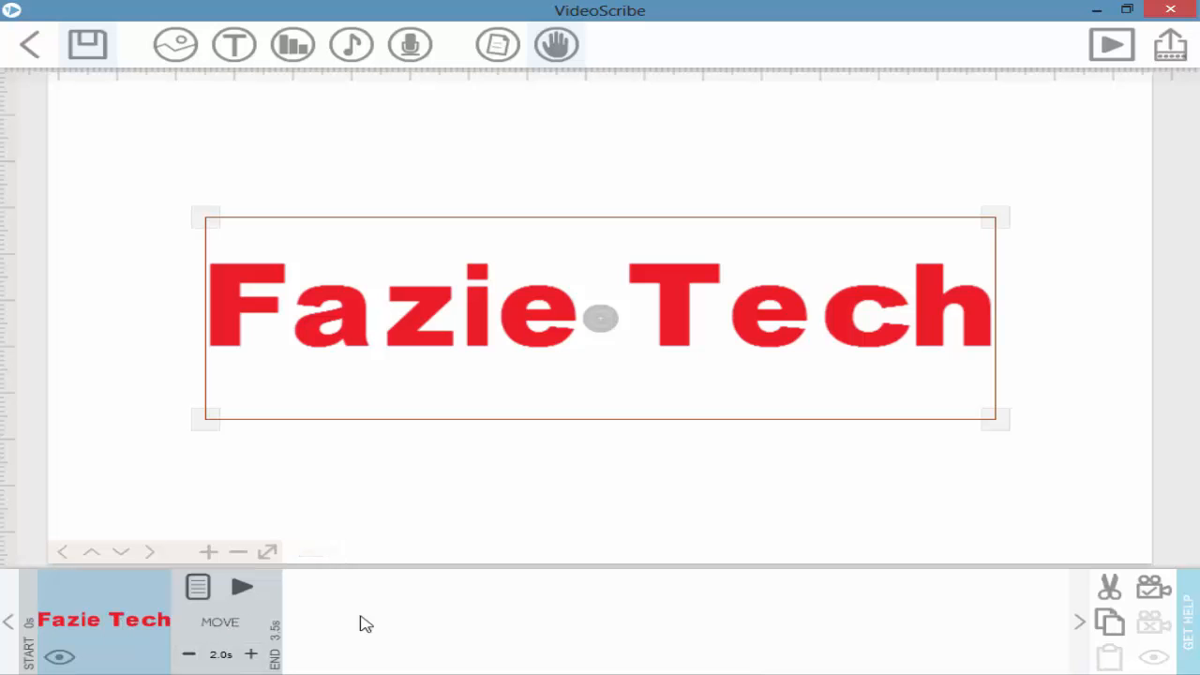
Choose the zipper pull as the scribe's hand and toggle the Fazie Tech text's visibility off and back on.
{"action": "left_click", "coordinate": [556, 46]}
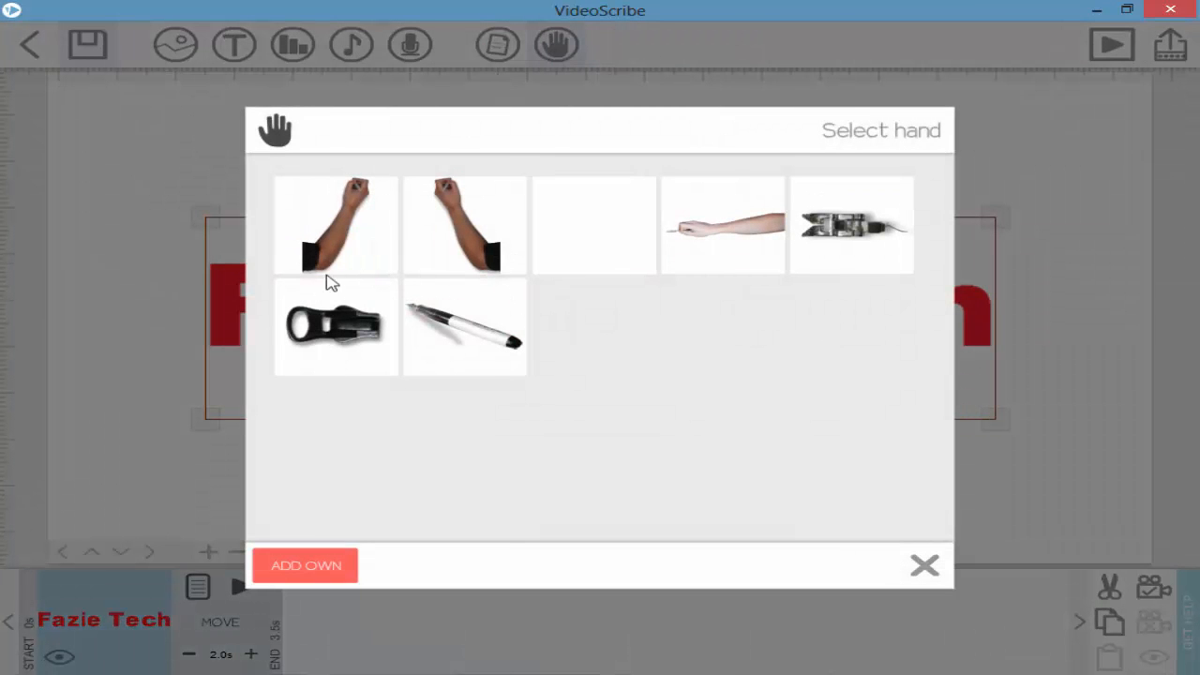
{"action": "left_click", "coordinate": [333, 323]}
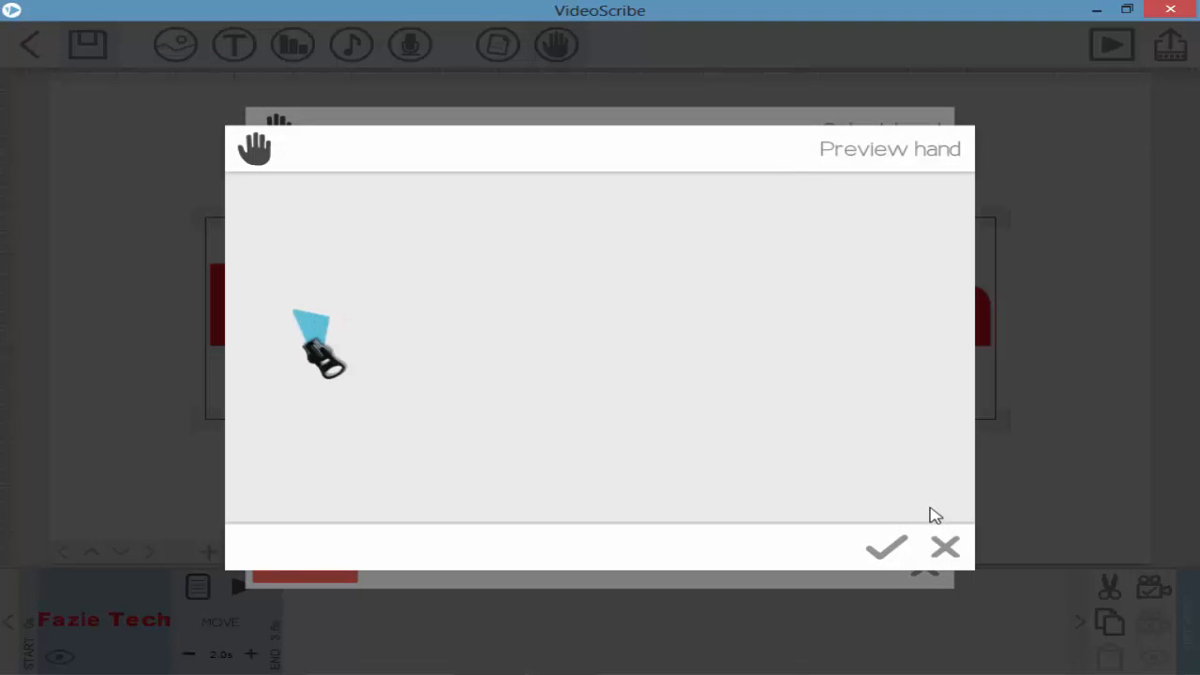
{"action": "left_click", "coordinate": [877, 553]}
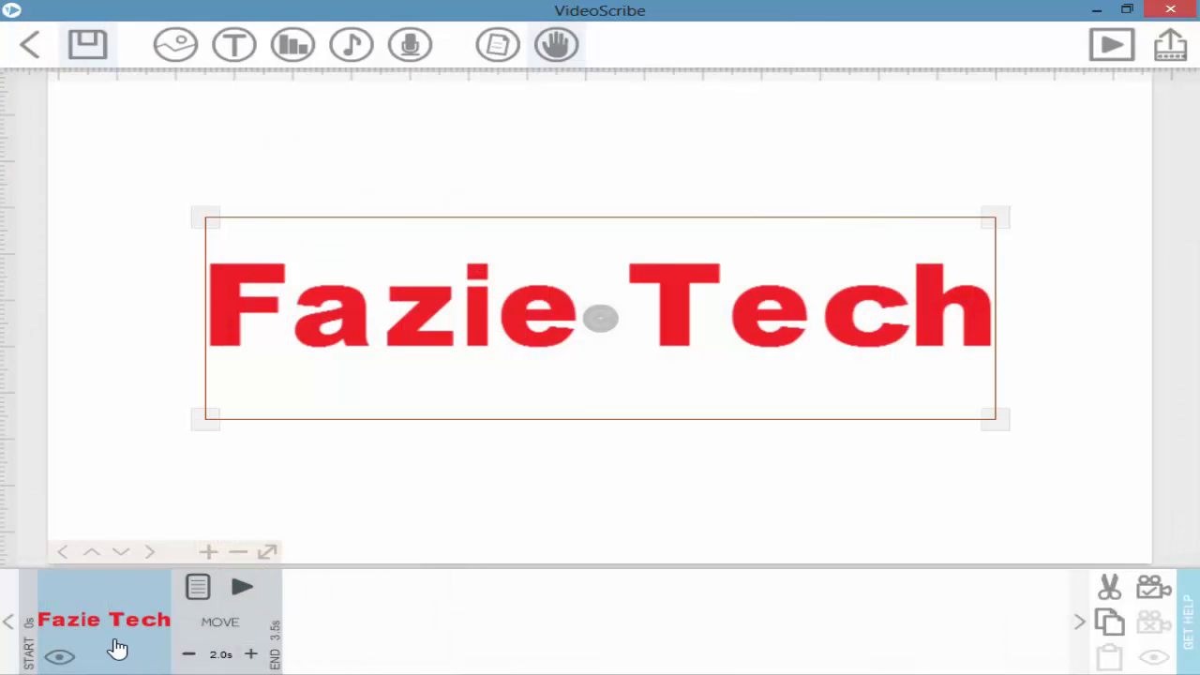
{"action": "left_click", "coordinate": [52, 659]}
{"action": "left_click", "coordinate": [58, 659]}
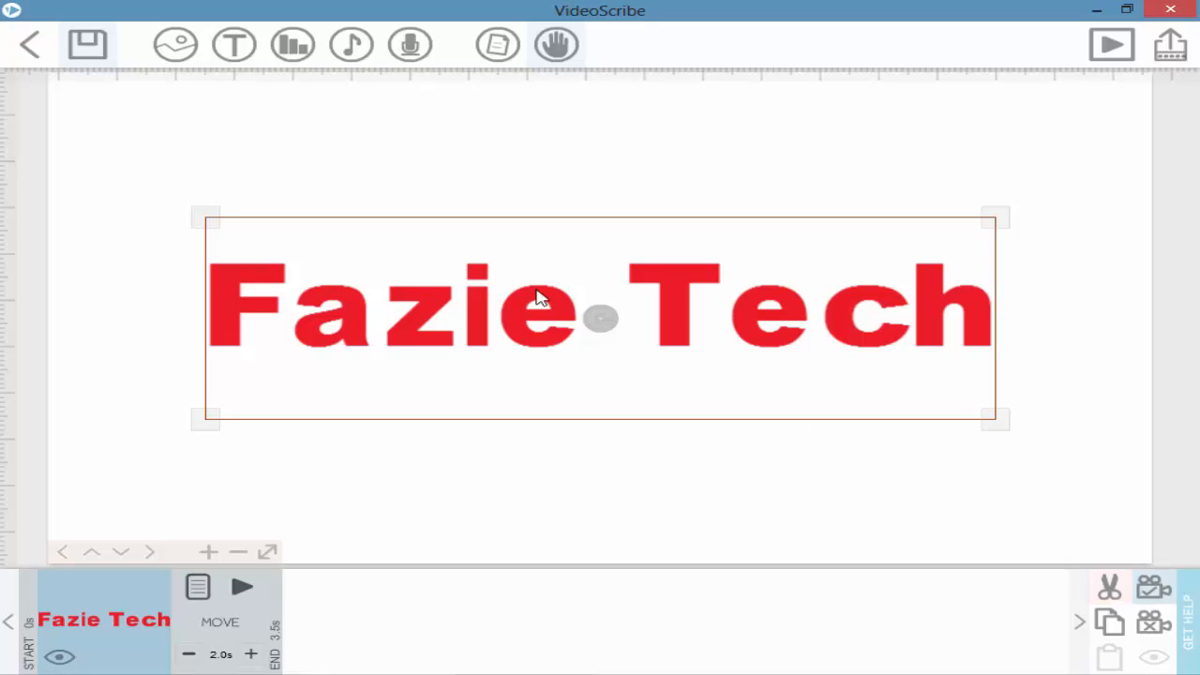
Shrink the Fazie Tech text to about half size near the canvas's upper edge, set the camera to this view and preview it.
{"action": "left_click_drag", "start_coordinate": [996, 429], "coordinate": [729, 169]}
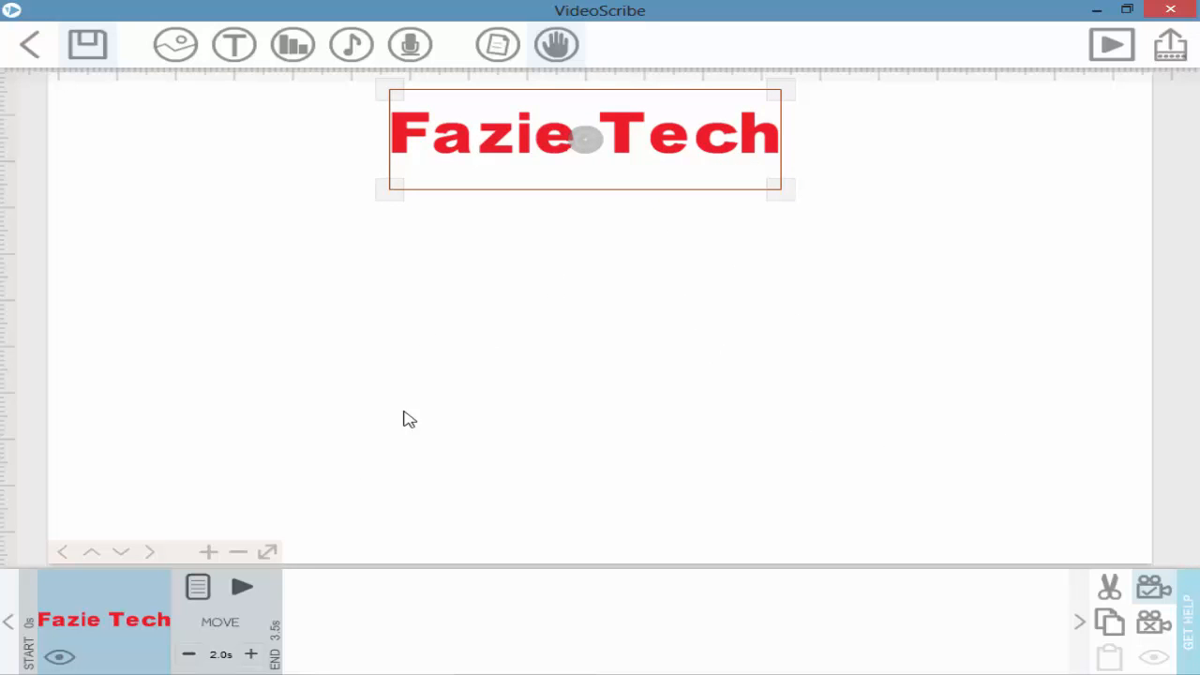
{"action": "left_click", "coordinate": [1160, 598]}
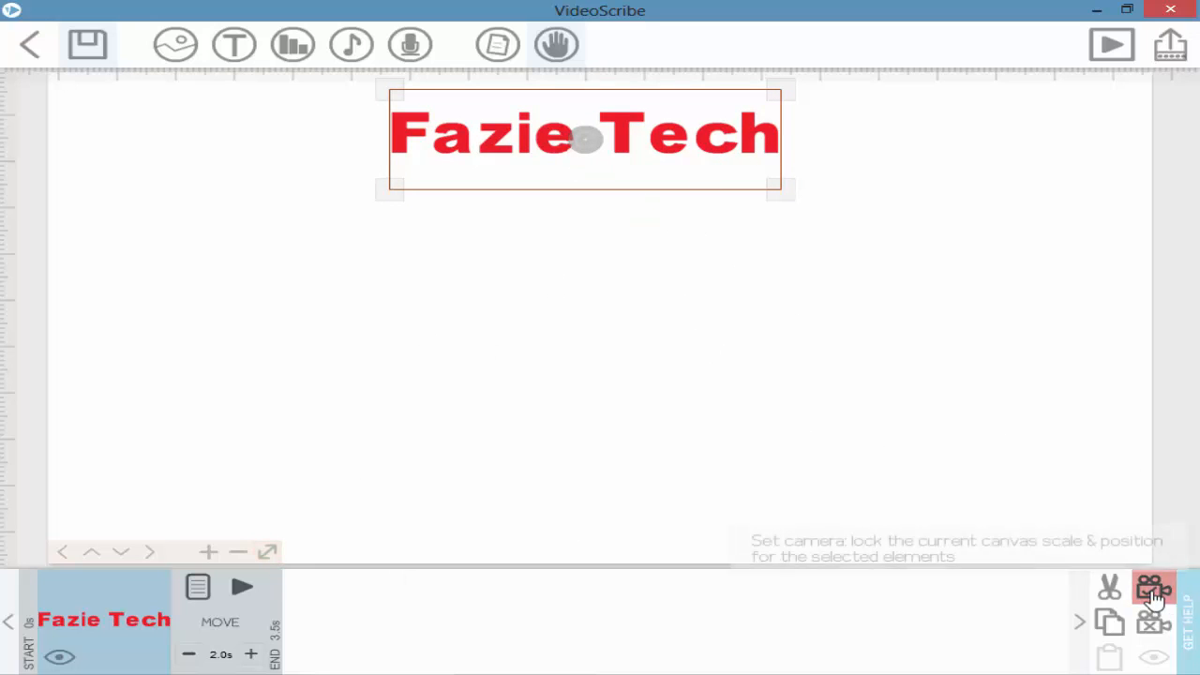
{"action": "left_click", "coordinate": [251, 594]}
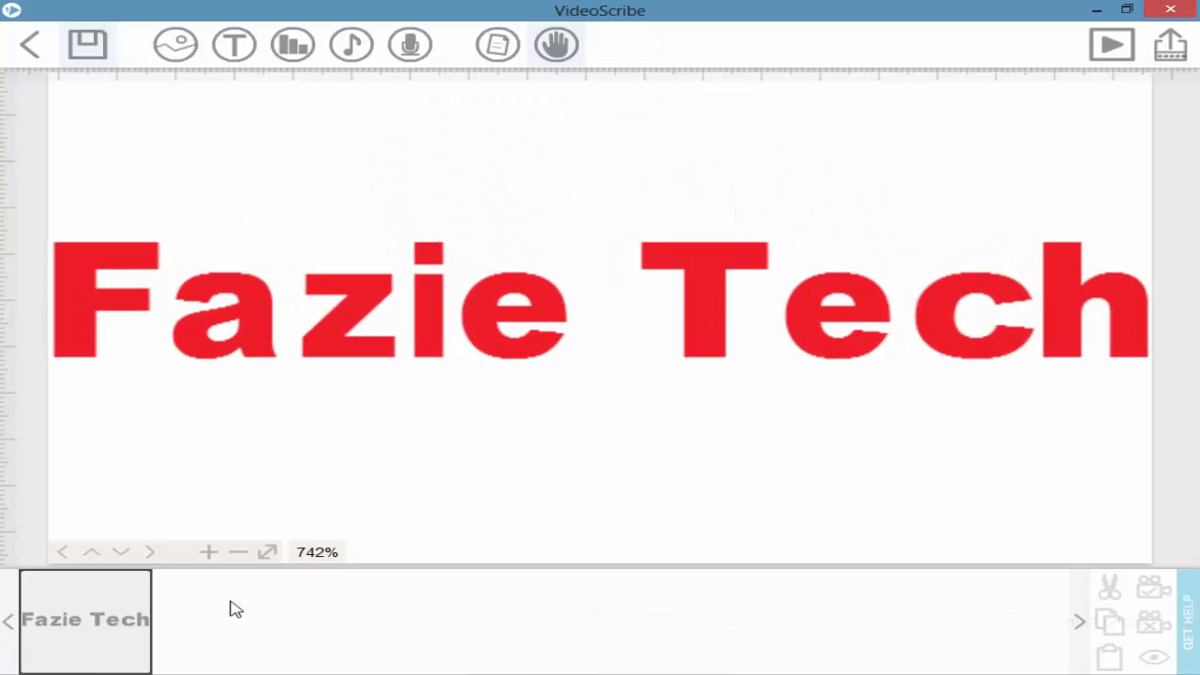
Examine how the Fazie Tech text appears on the canvas at different zoom levels.
{"action": "left_click", "coordinate": [206, 551]}
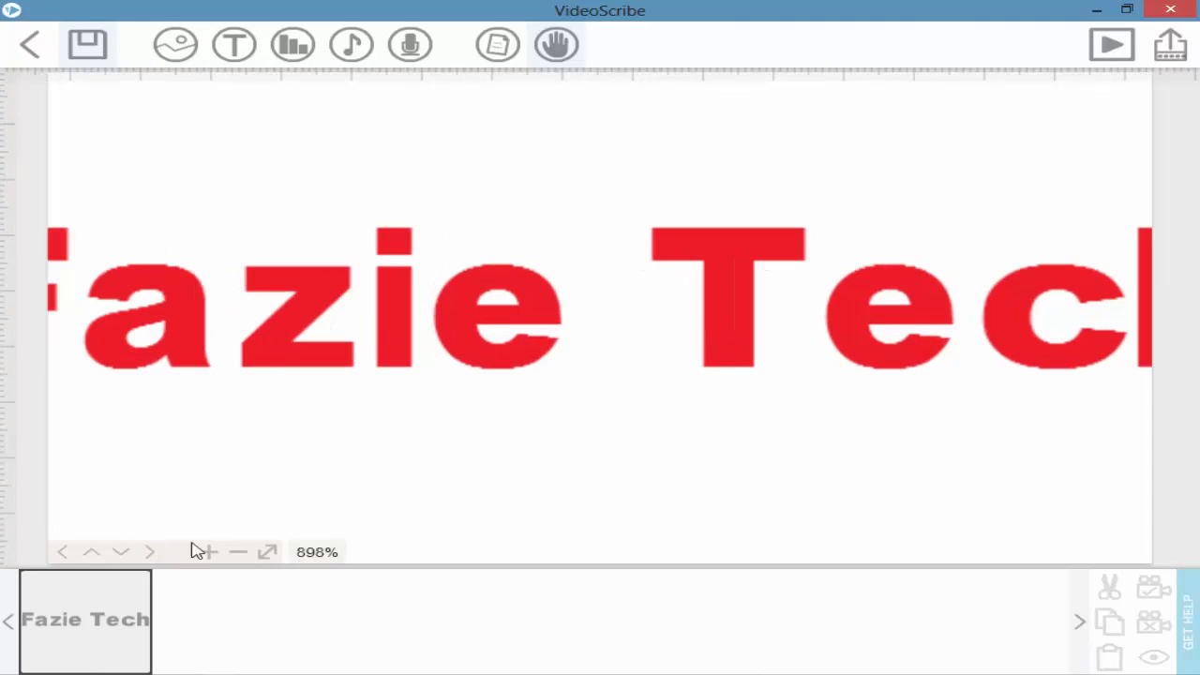
{"action": "scroll", "coordinate": [411, 455], "scroll_direction": "down", "scroll_amount": 13}
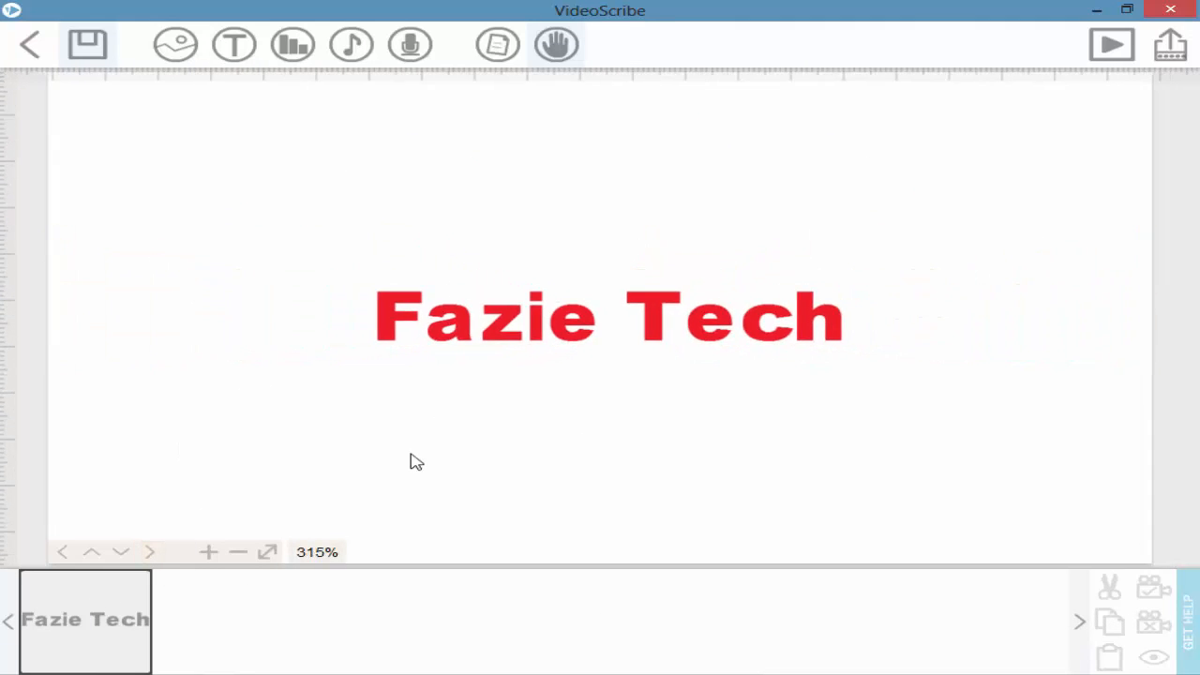
{"action": "scroll", "coordinate": [463, 447], "scroll_direction": "up", "scroll_amount": 10}
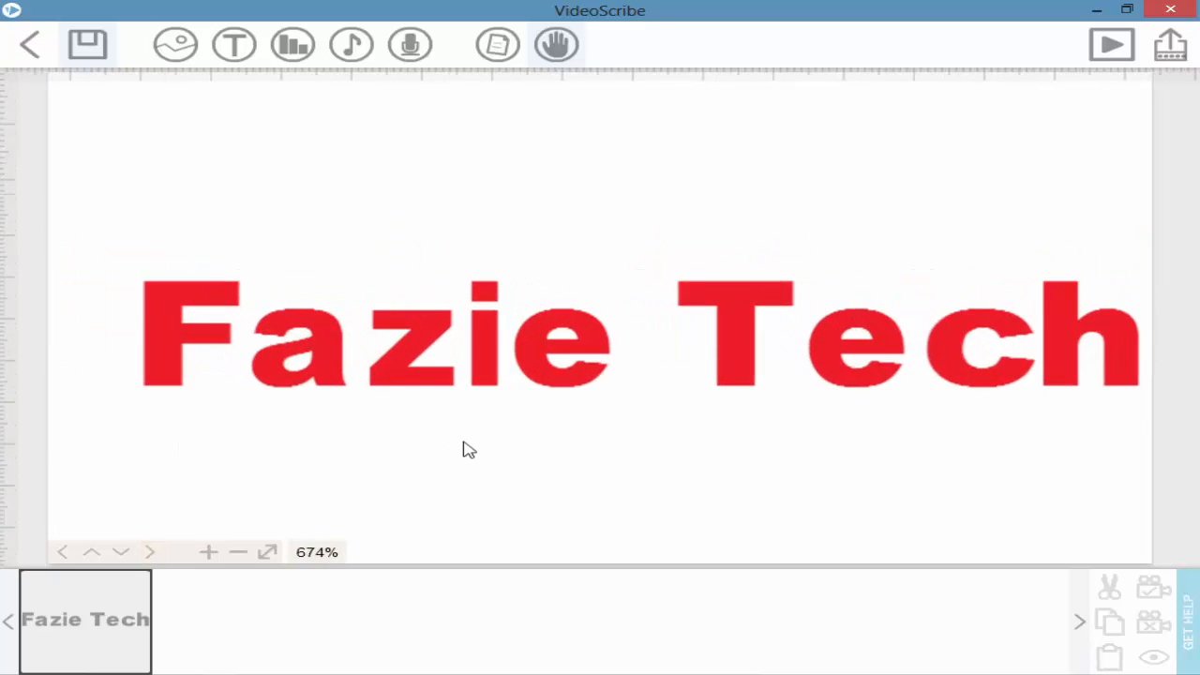
{"action": "scroll", "coordinate": [463, 447], "scroll_direction": "down", "scroll_amount": 5}
{"action": "scroll", "coordinate": [244, 436], "scroll_direction": "down", "scroll_amount": 14}
{"action": "scroll", "coordinate": [268, 436], "scroll_direction": "up", "scroll_amount": 18}
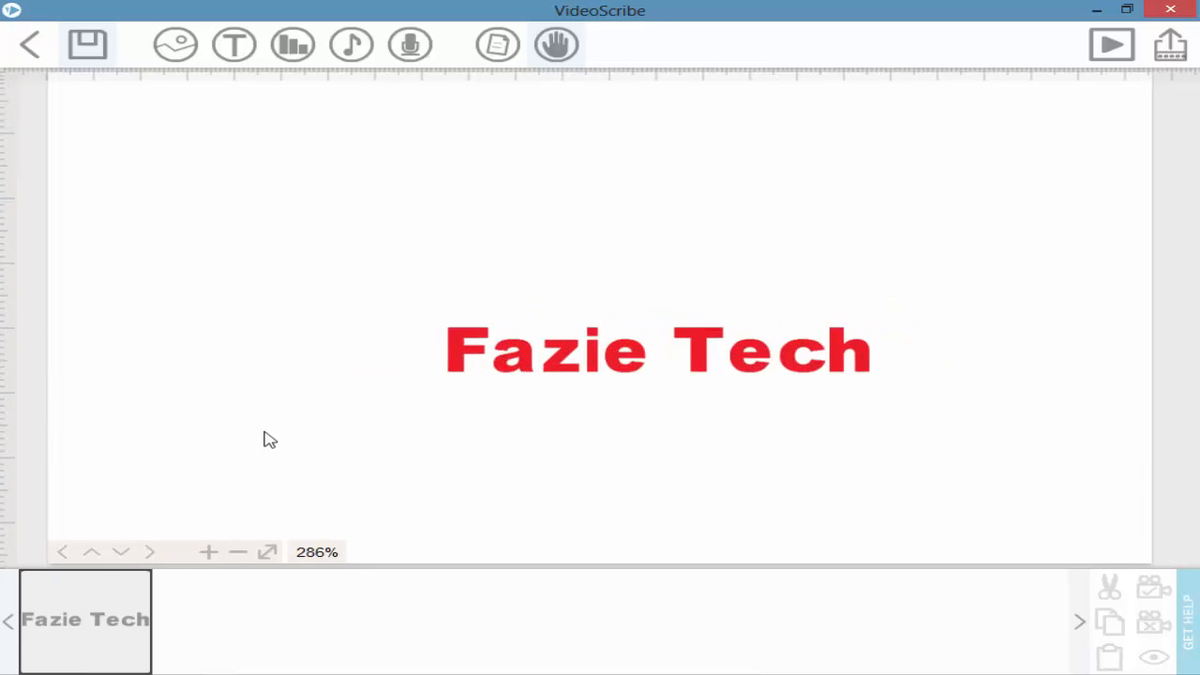
{"action": "scroll", "coordinate": [265, 442], "scroll_direction": "down", "scroll_amount": 10}
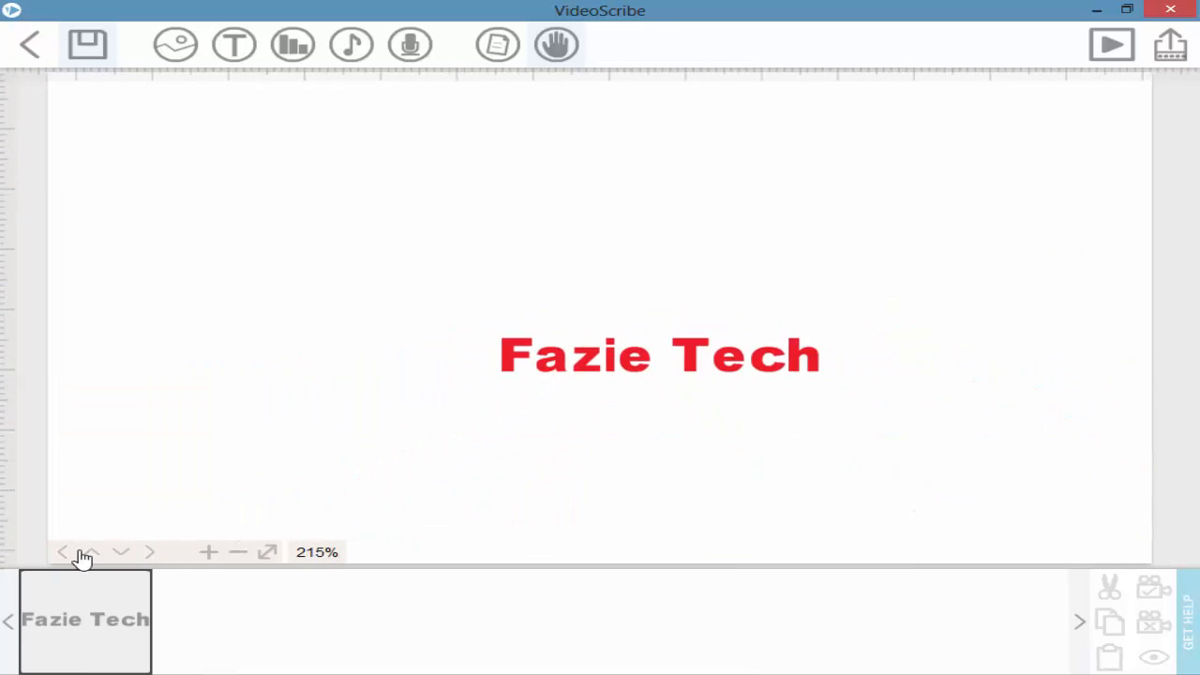
Select the Fazie Tech text and move it up and to the left on the canvas.
{"action": "left_click", "coordinate": [55, 643]}
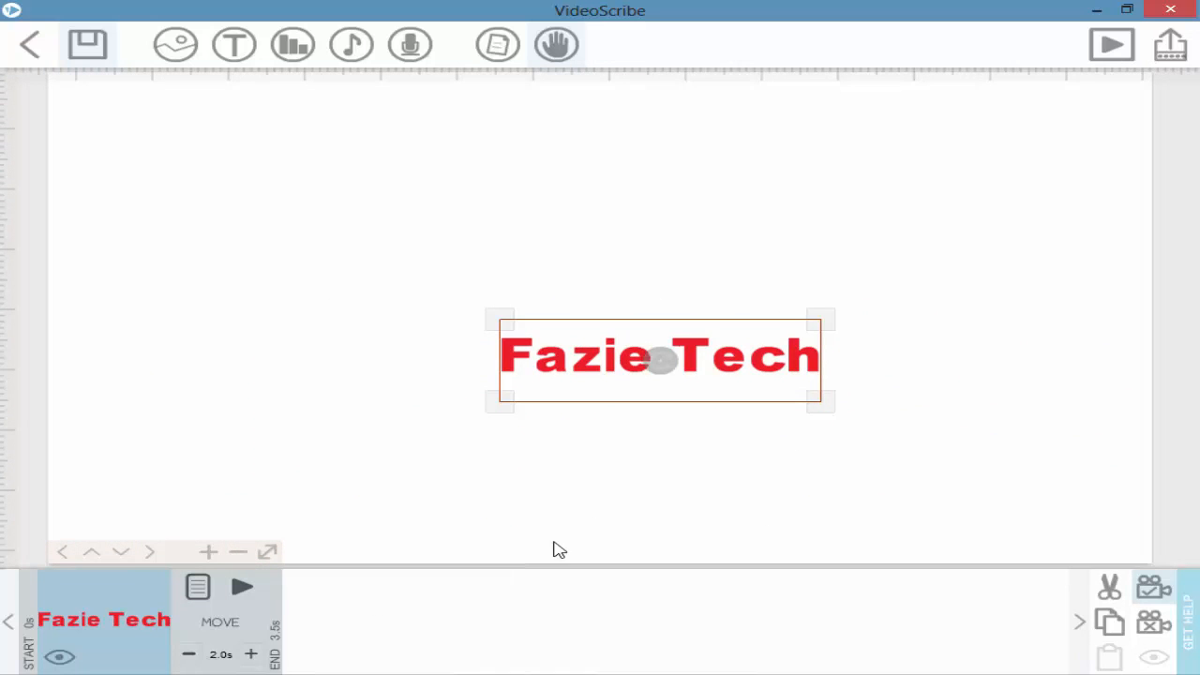
{"action": "left_click_drag", "start_coordinate": [572, 370], "coordinate": [383, 260]}
{"action": "scroll", "coordinate": [474, 372], "scroll_direction": "down", "scroll_amount": 3}
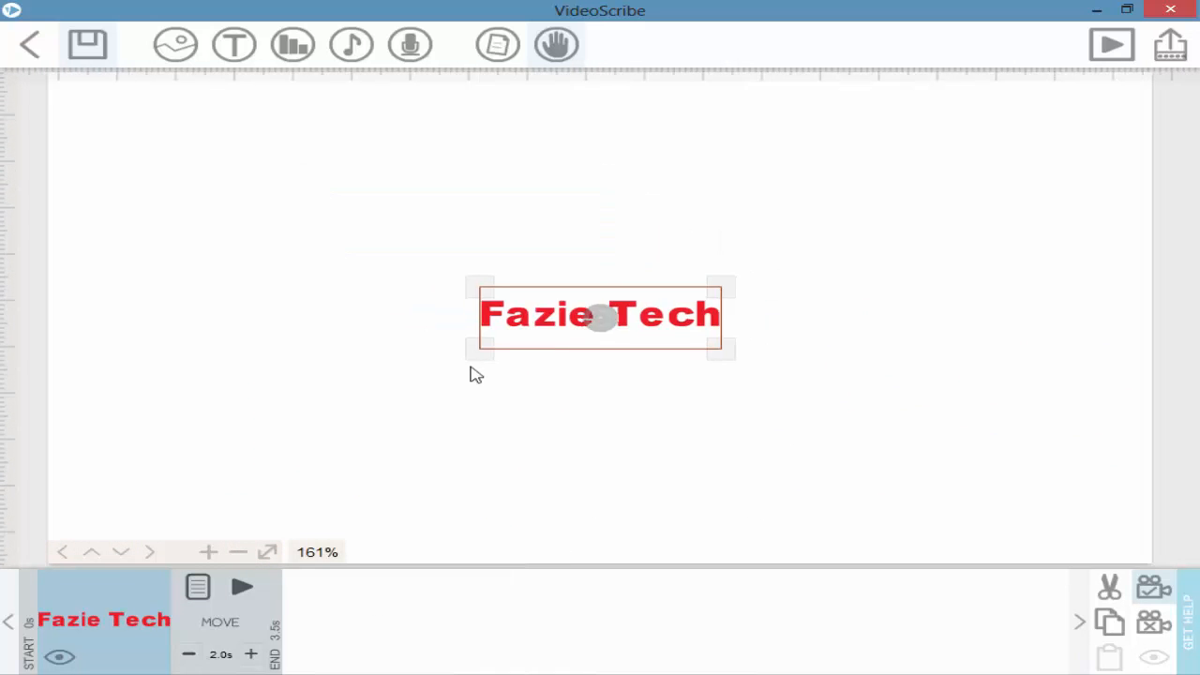
{"action": "scroll", "coordinate": [474, 388], "scroll_direction": "up", "scroll_amount": 1}
{"action": "scroll", "coordinate": [434, 444], "scroll_direction": "down", "scroll_amount": 3}
{"action": "scroll", "coordinate": [432, 442], "scroll_direction": "up", "scroll_amount": 1}
{"action": "right_click", "coordinate": [430, 441]}
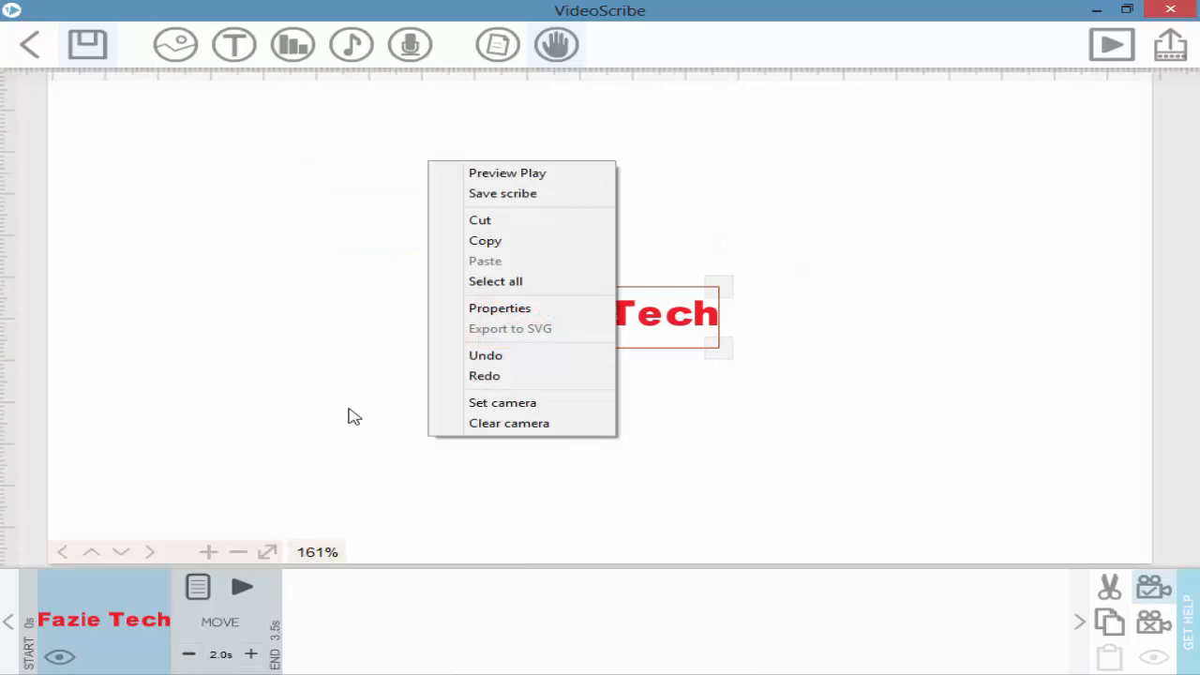
{"action": "left_click", "coordinate": [347, 415]}
{"action": "left_click", "coordinate": [565, 332]}
{"action": "scroll", "coordinate": [545, 333], "scroll_direction": "up", "scroll_amount": 15}
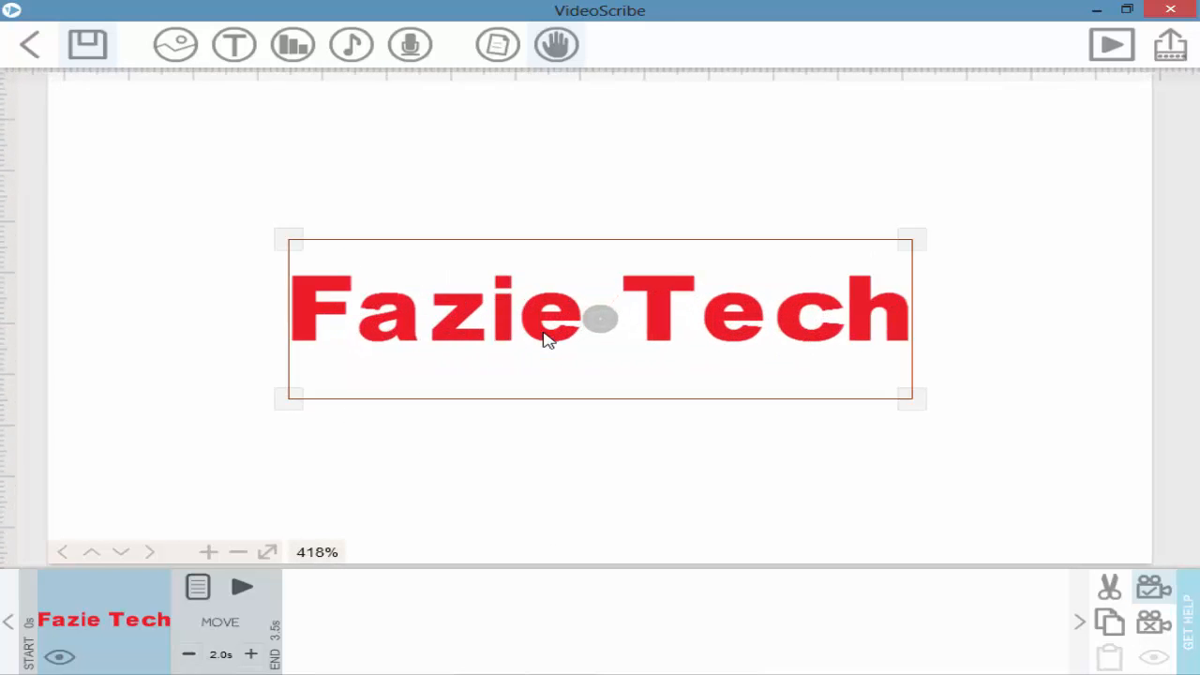
Examine the filter options in the Fazie Tech text's properties without changing any of them.
{"action": "left_click", "coordinate": [199, 588]}
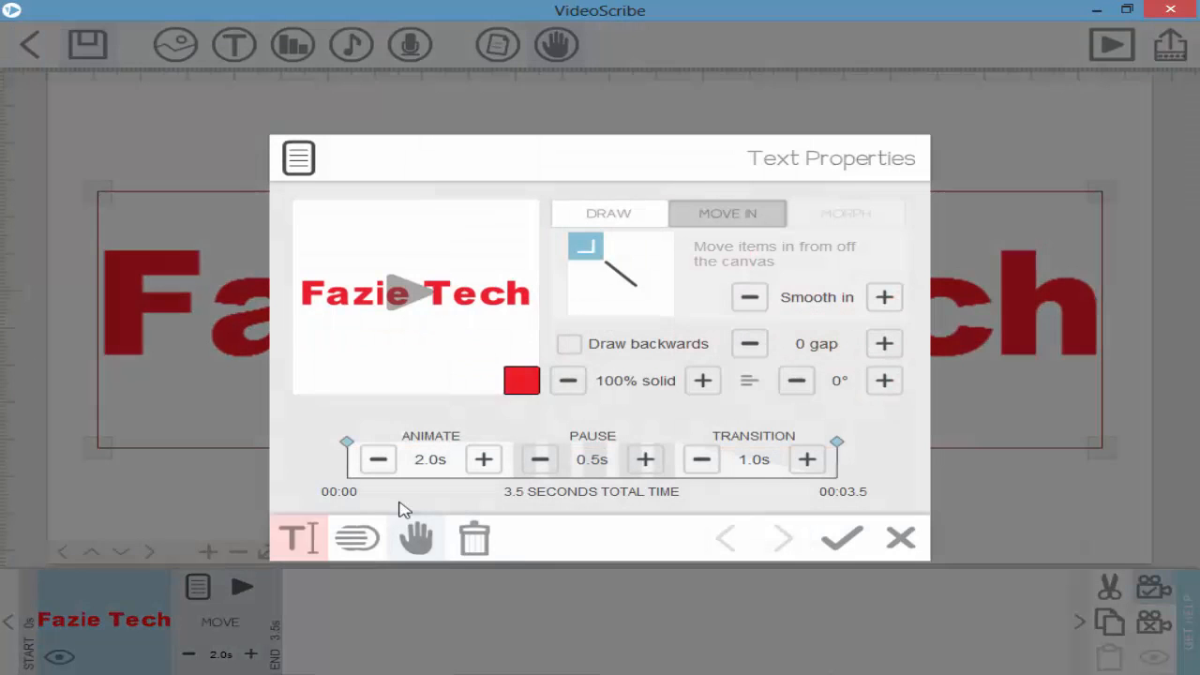
{"action": "left_click", "coordinate": [360, 548]}
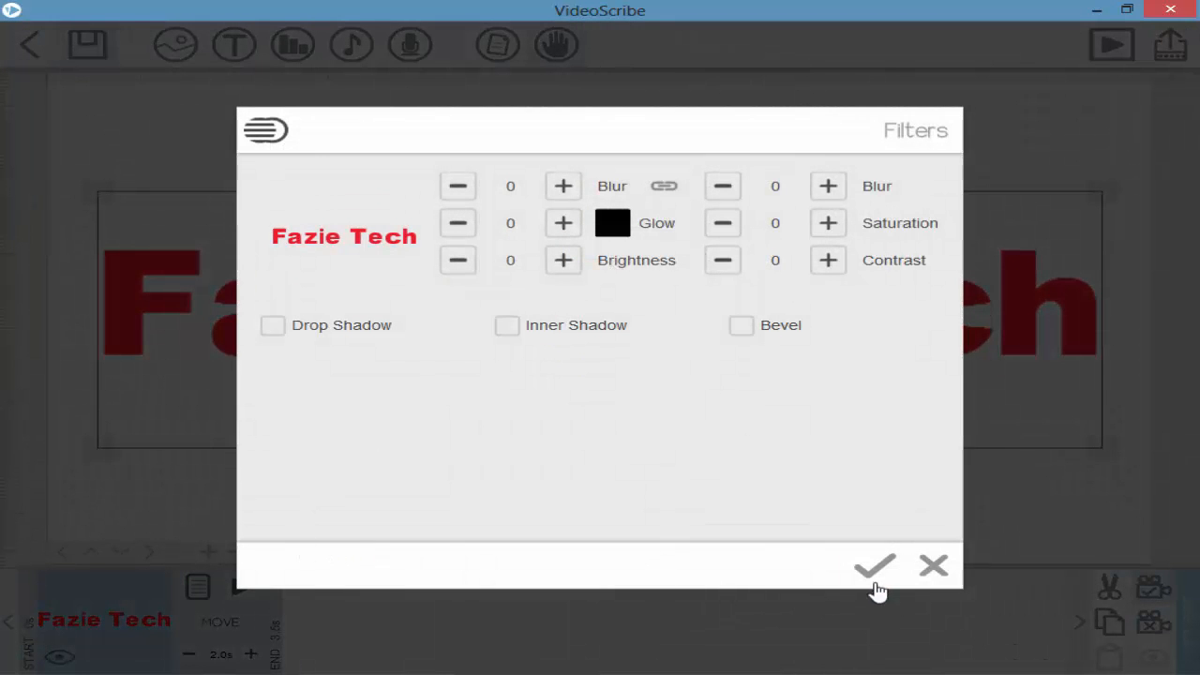
{"action": "left_click", "coordinate": [926, 566]}
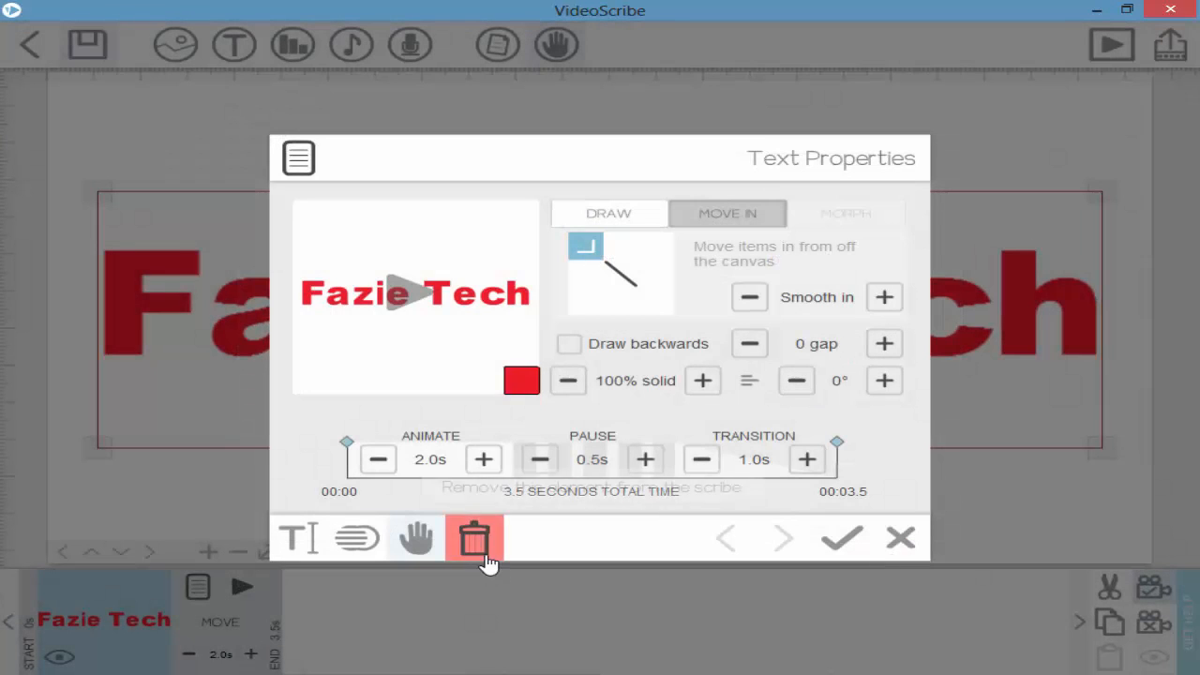
{"action": "left_click", "coordinate": [357, 538]}
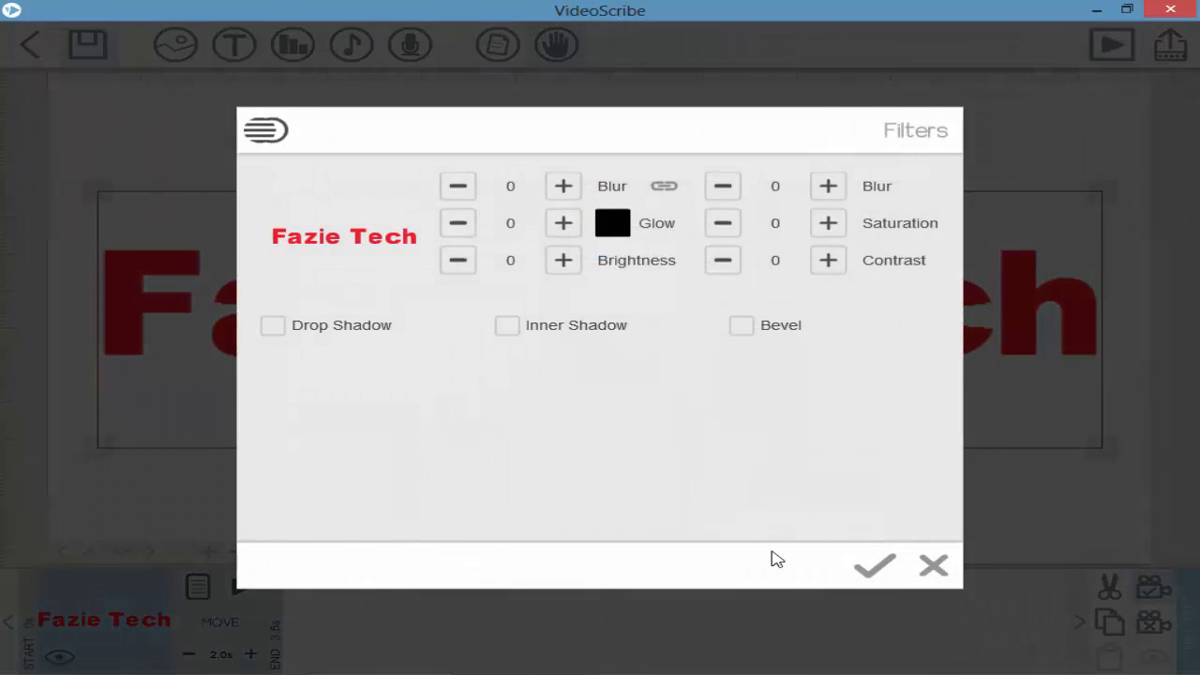
{"action": "left_click", "coordinate": [937, 565]}
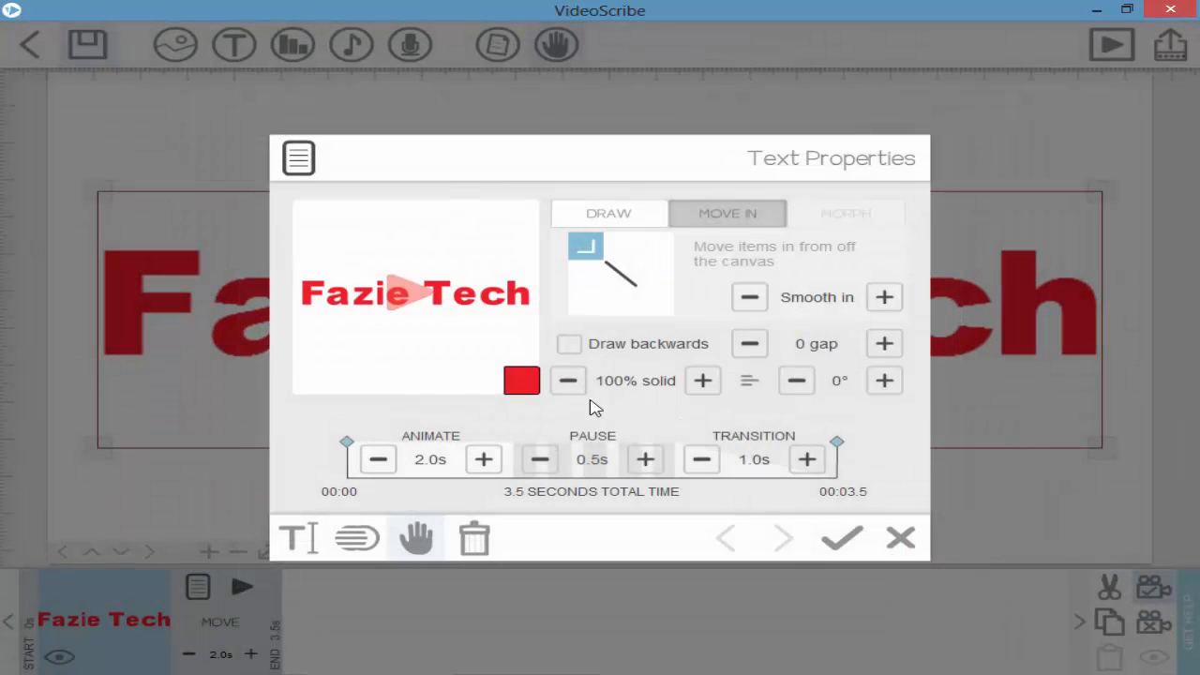
Set the text's move-in origin to the lower-right corner, switch its animation to Draw, apply the properties and preview it.
{"action": "left_click", "coordinate": [662, 307]}
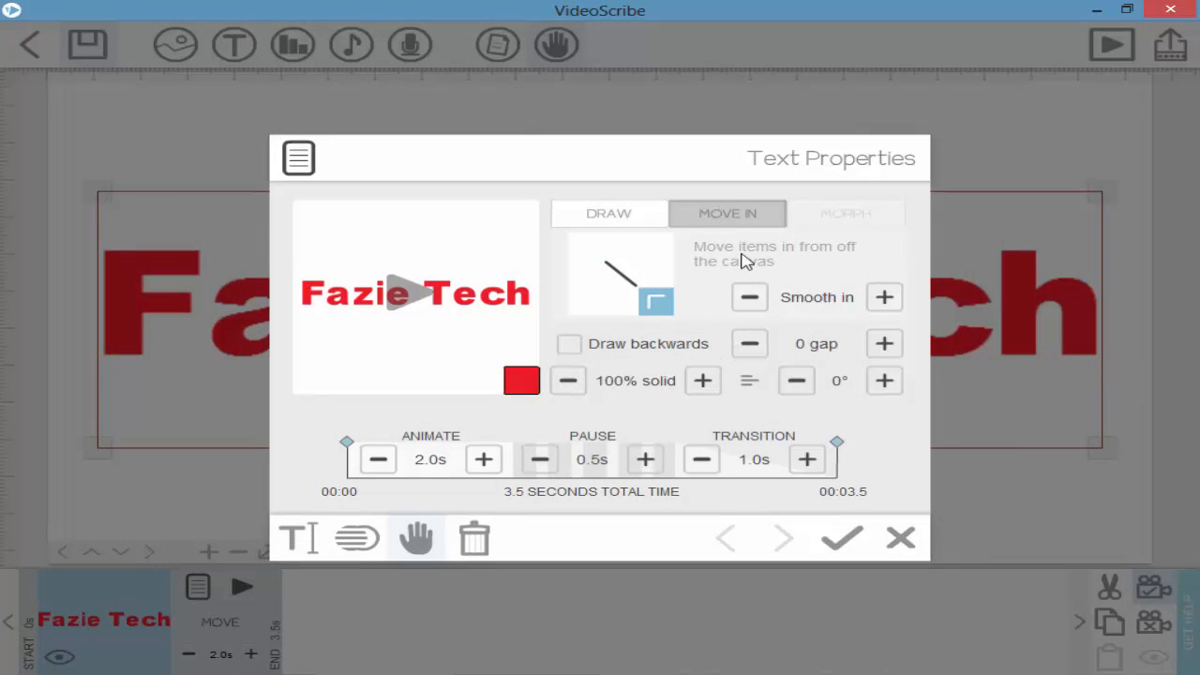
{"action": "left_click", "coordinate": [596, 214]}
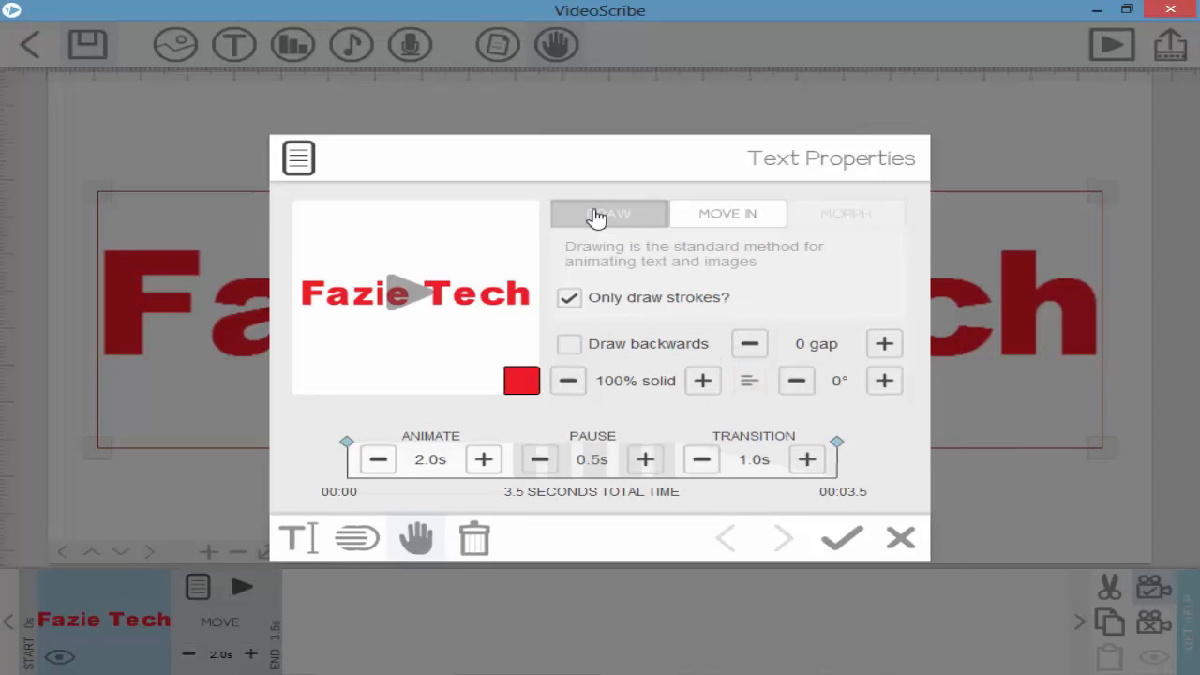
{"action": "left_click", "coordinate": [655, 300]}
{"action": "left_click", "coordinate": [740, 223]}
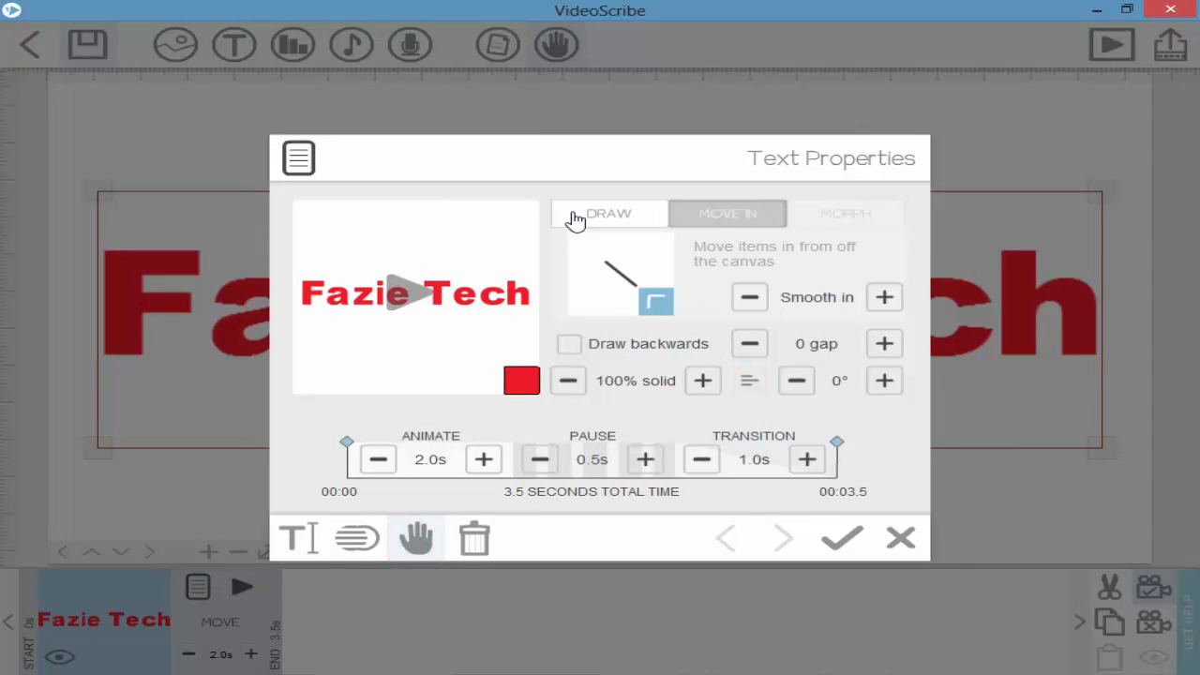
{"action": "left_click", "coordinate": [576, 216]}
{"action": "left_click", "coordinate": [415, 537]}
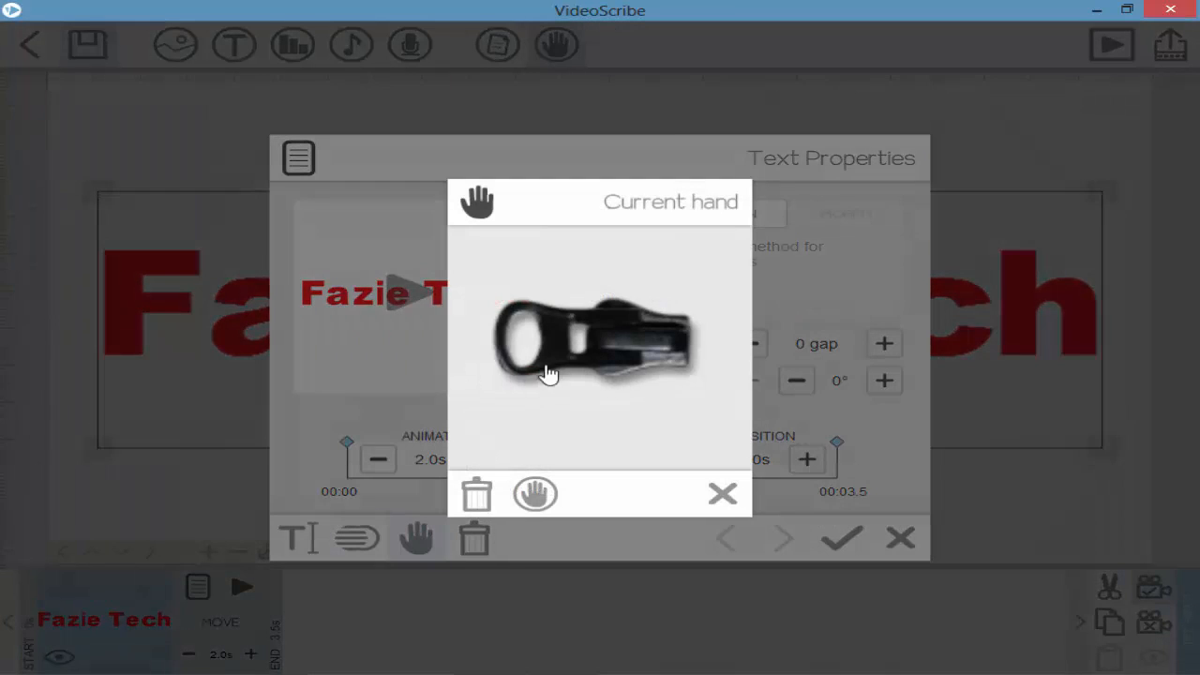
{"action": "left_click", "coordinate": [723, 493]}
{"action": "left_click", "coordinate": [839, 536]}
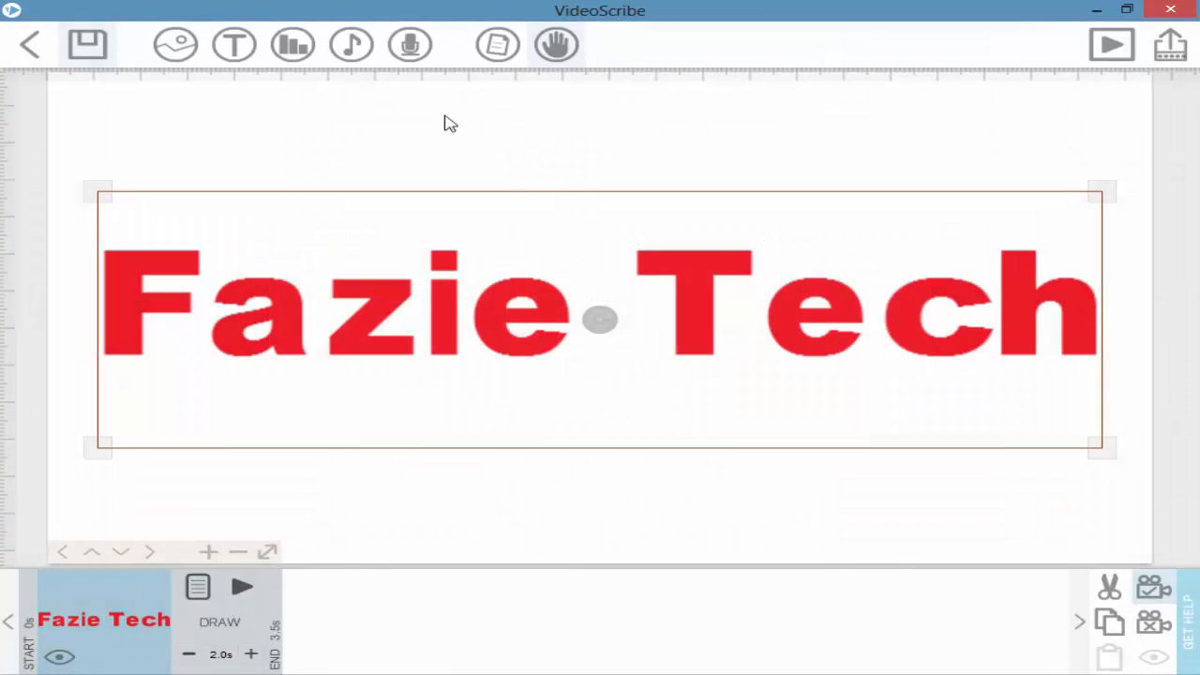
{"action": "left_click", "coordinate": [246, 587]}
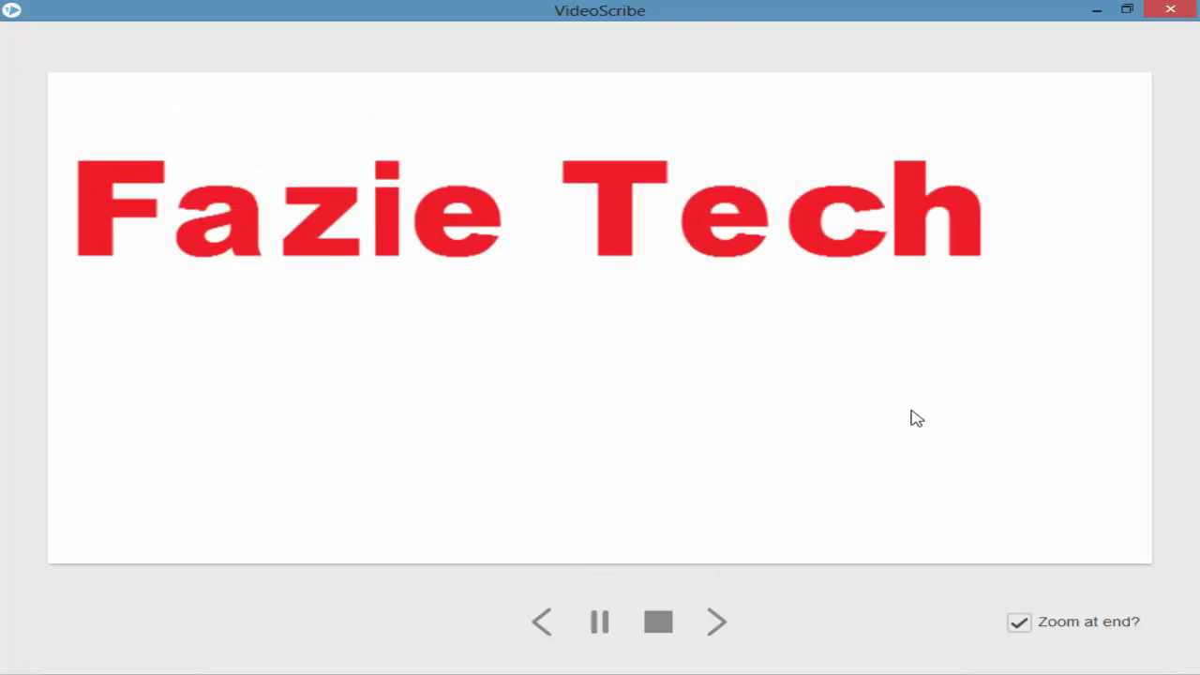
Check the current hand in the Fazie Tech text's properties, close them without changes and replay the draw animation.
{"action": "left_click", "coordinate": [45, 634]}
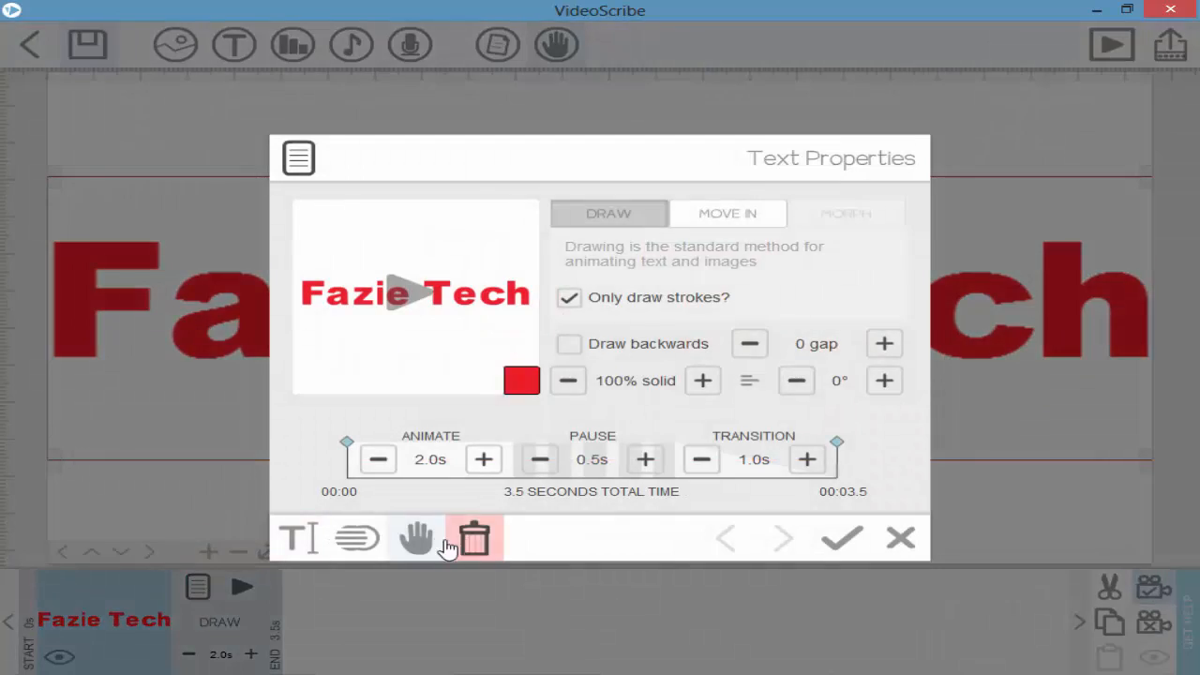
{"action": "left_click", "coordinate": [416, 537]}
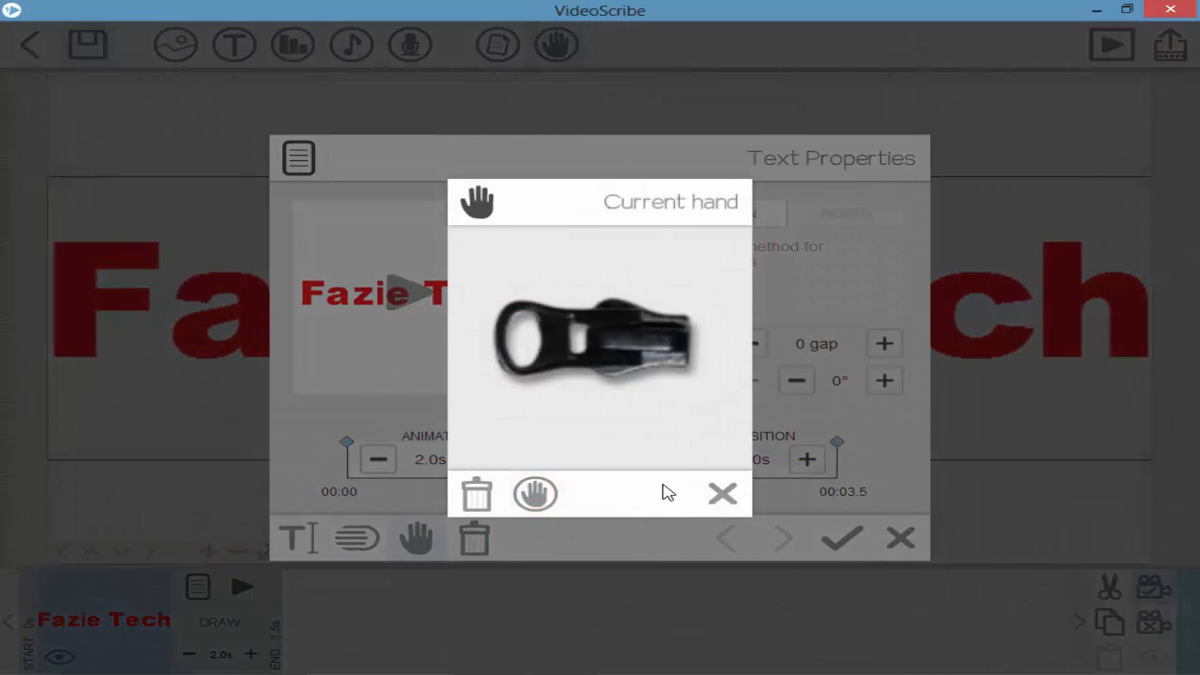
{"action": "left_click", "coordinate": [722, 494]}
{"action": "left_click", "coordinate": [900, 537]}
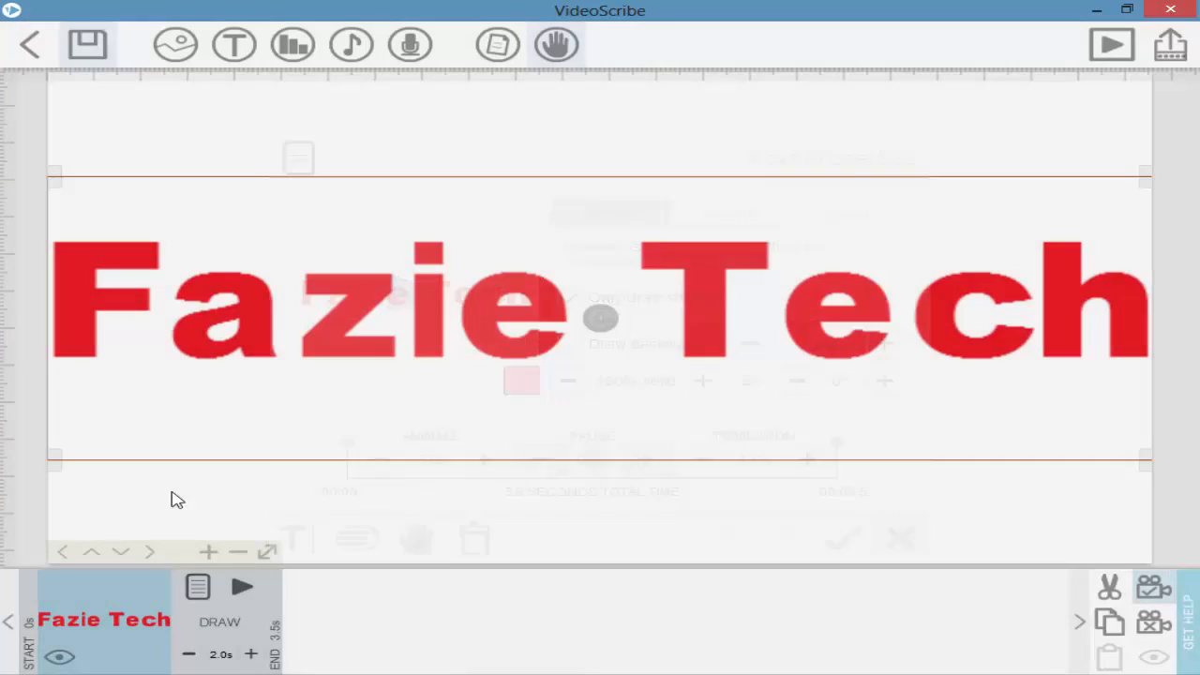
{"action": "left_click", "coordinate": [244, 600]}
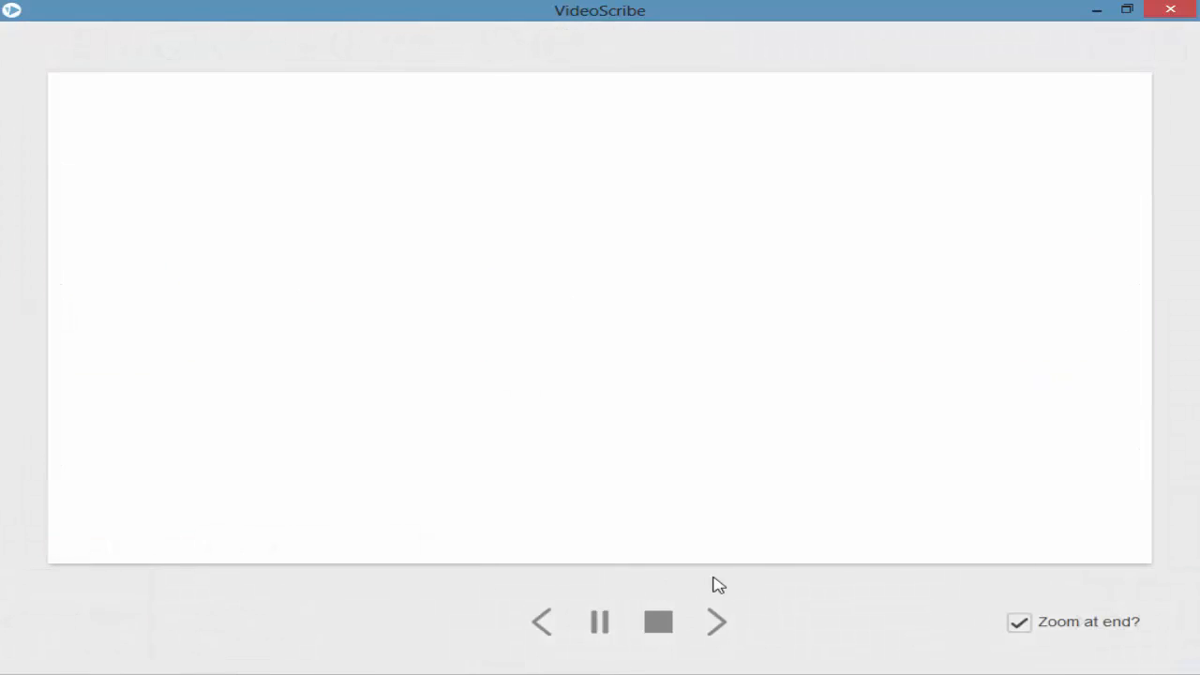
Set the scribe's default hand to the zip puller and preview the Fazie Tech text's draw animation twice.
{"action": "left_click", "coordinate": [640, 625]}
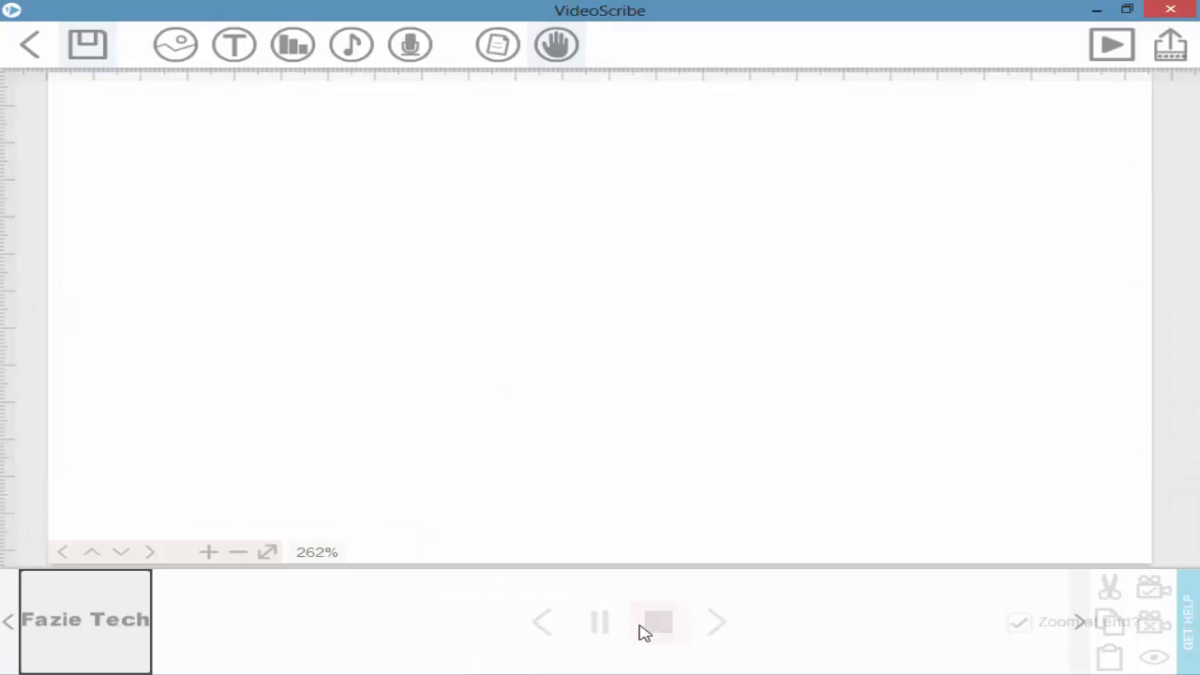
{"action": "left_click", "coordinate": [113, 606]}
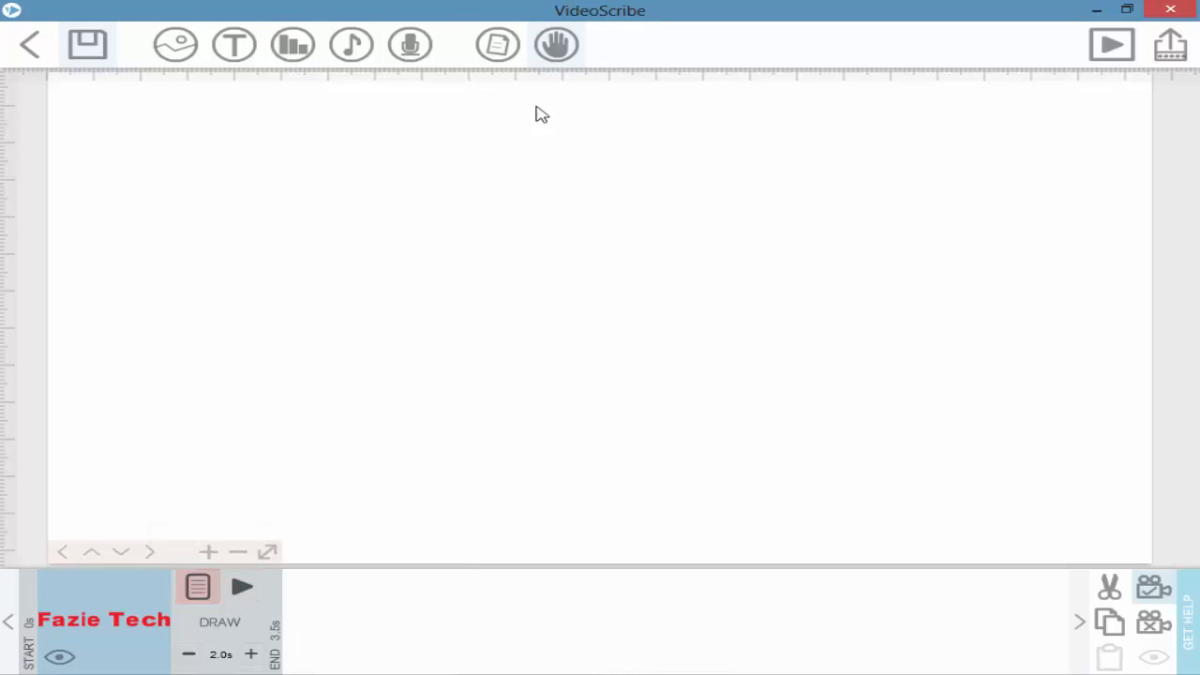
{"action": "left_click", "coordinate": [561, 39]}
{"action": "left_click", "coordinate": [378, 303]}
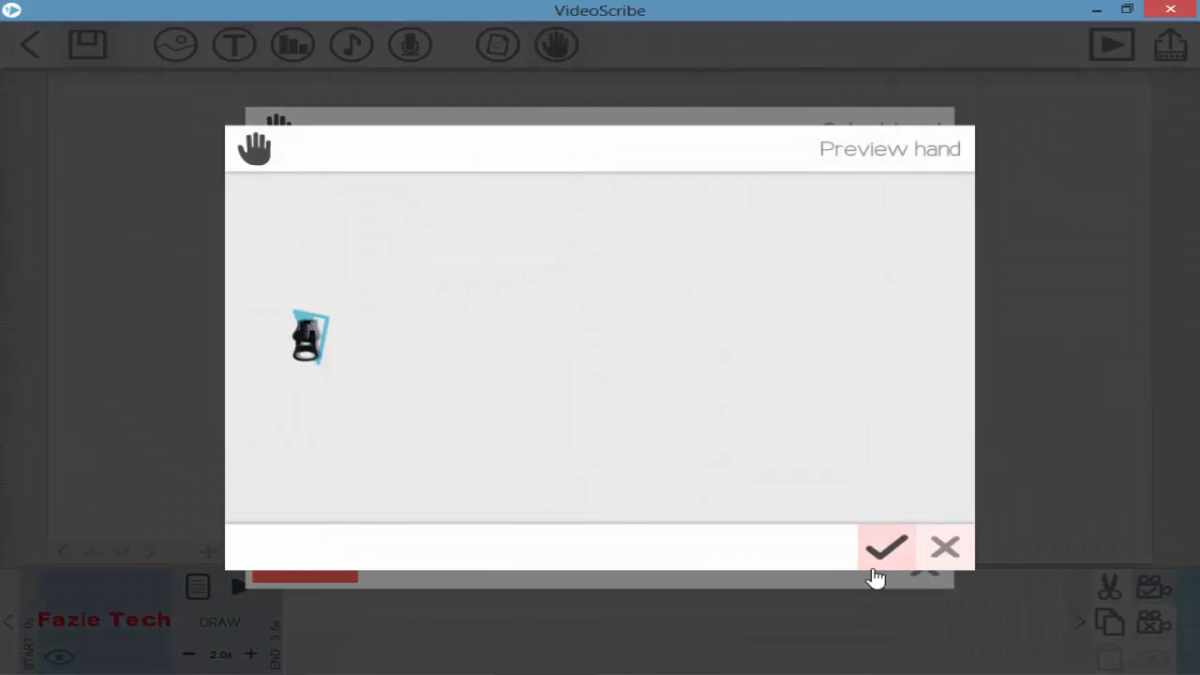
{"action": "left_click", "coordinate": [883, 546]}
{"action": "left_click", "coordinate": [243, 589]}
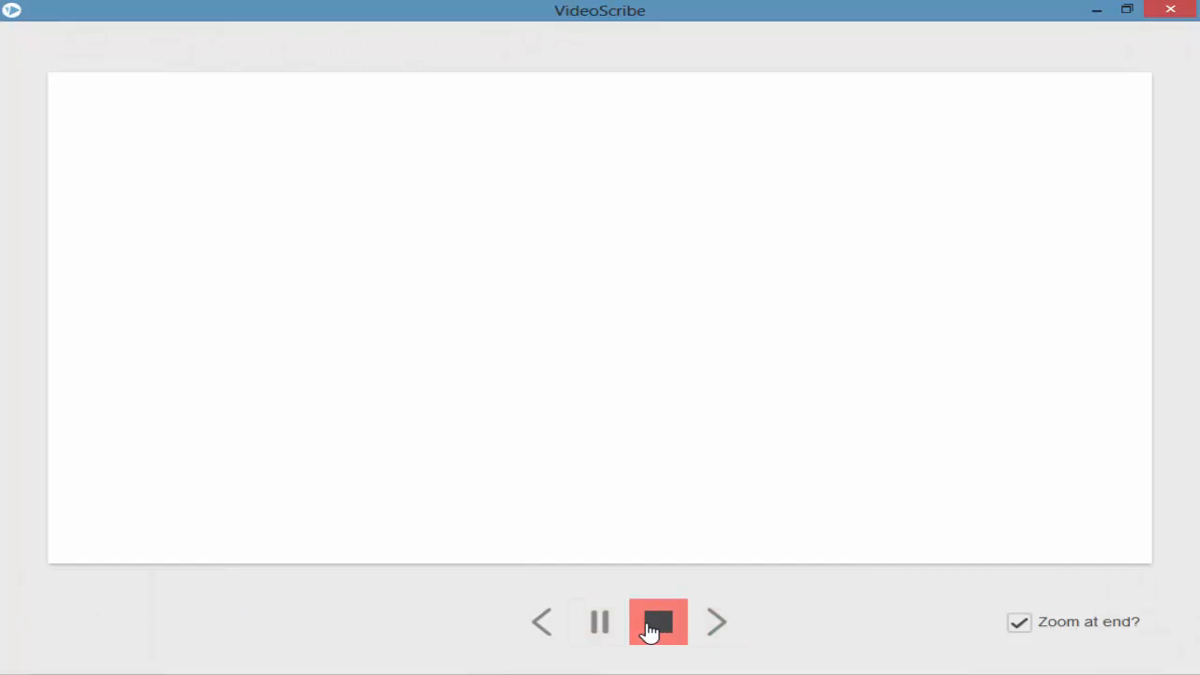
{"action": "left_click", "coordinate": [650, 628]}
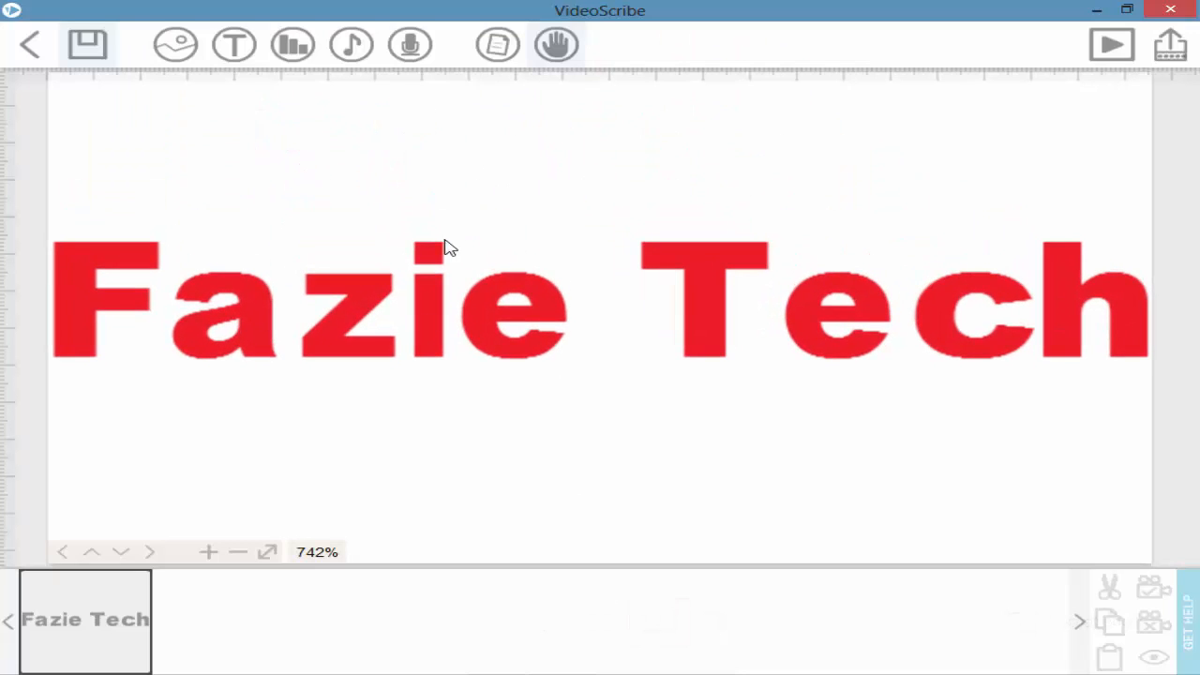
{"action": "left_click", "coordinate": [148, 619]}
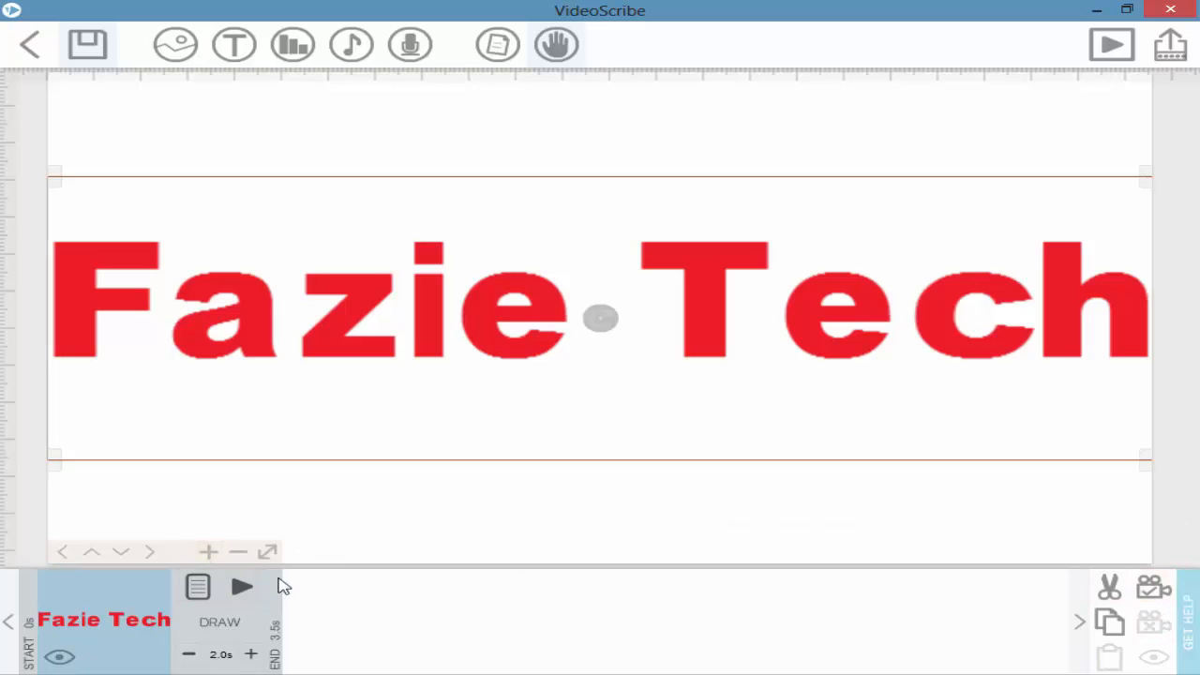
{"action": "left_click", "coordinate": [243, 586]}
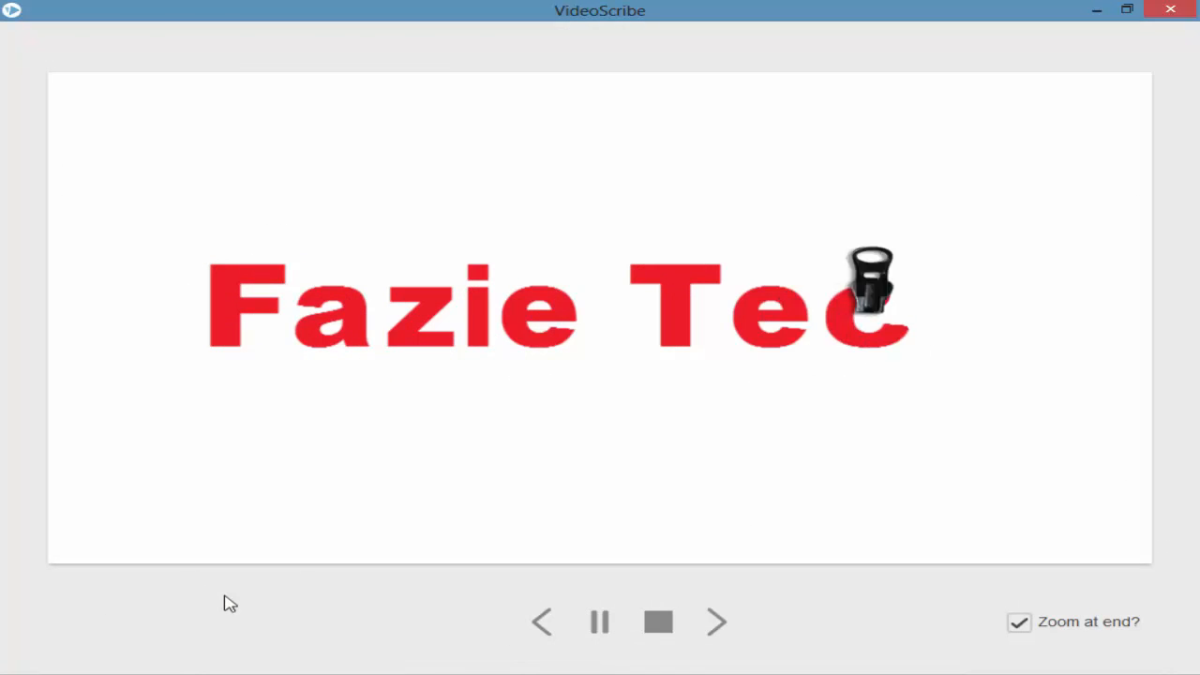
{"action": "left_click", "coordinate": [663, 619]}
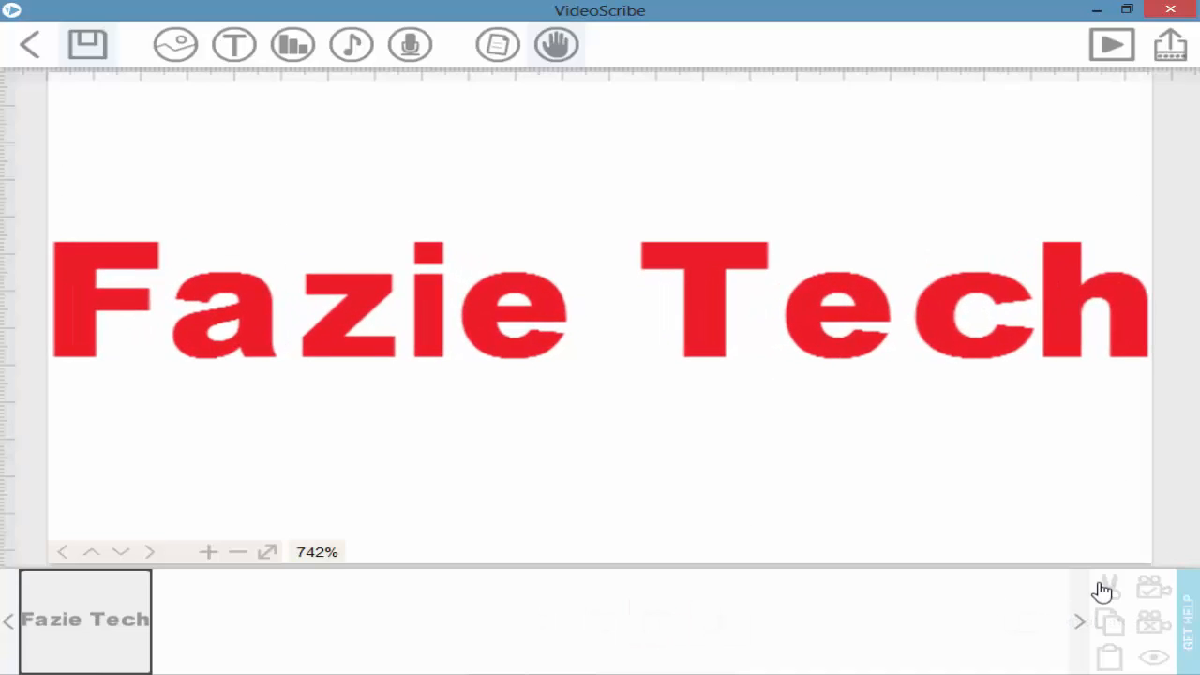
Change the scribe's default hand to the sewing-machine foot and preview the Fazie Tech text's draw animation.
{"action": "left_click", "coordinate": [112, 609]}
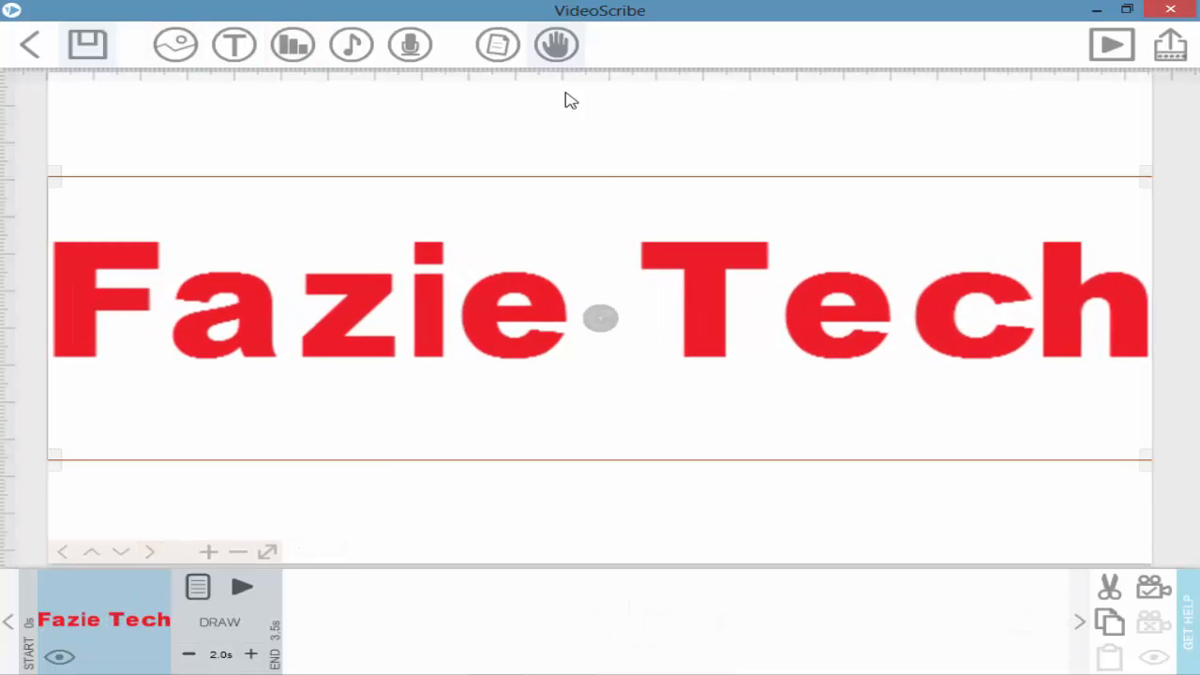
{"action": "left_click", "coordinate": [556, 45]}
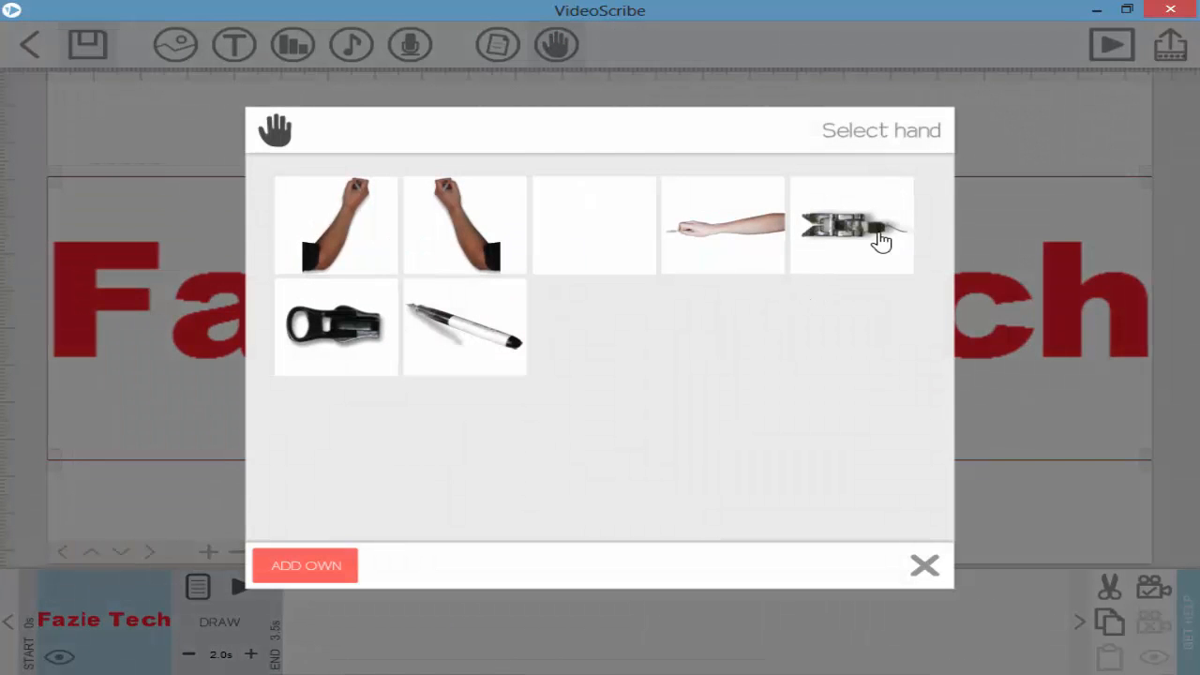
{"action": "left_click", "coordinate": [879, 235]}
{"action": "left_click", "coordinate": [896, 557]}
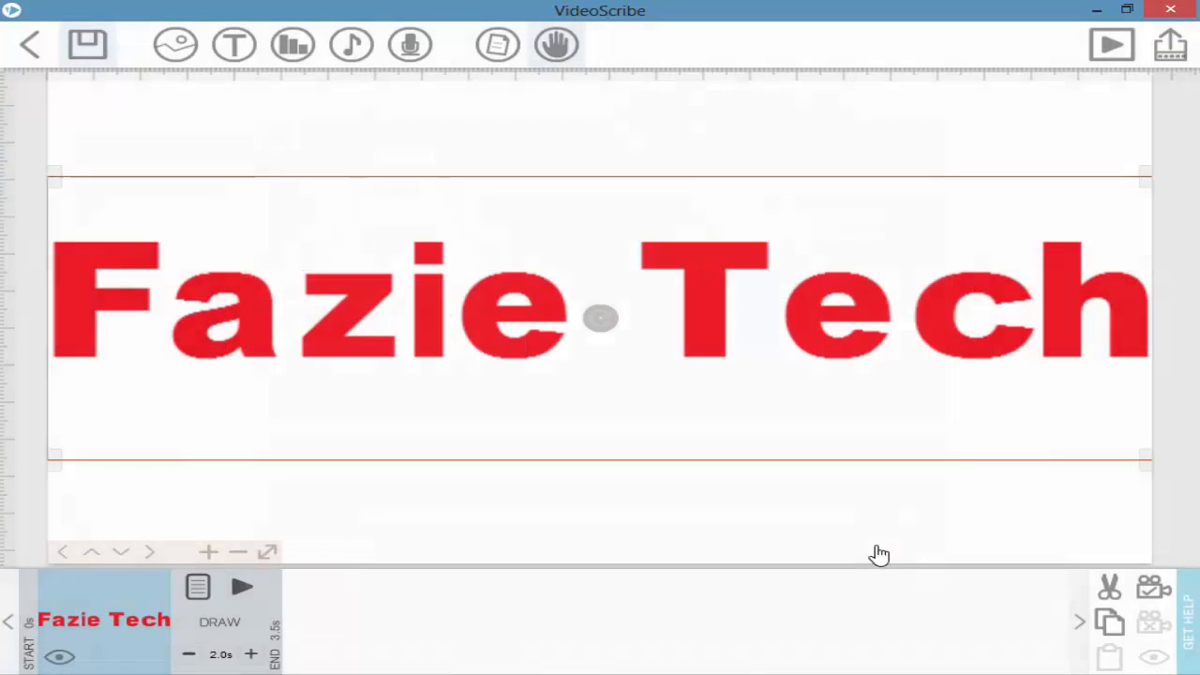
{"action": "left_click", "coordinate": [241, 587]}
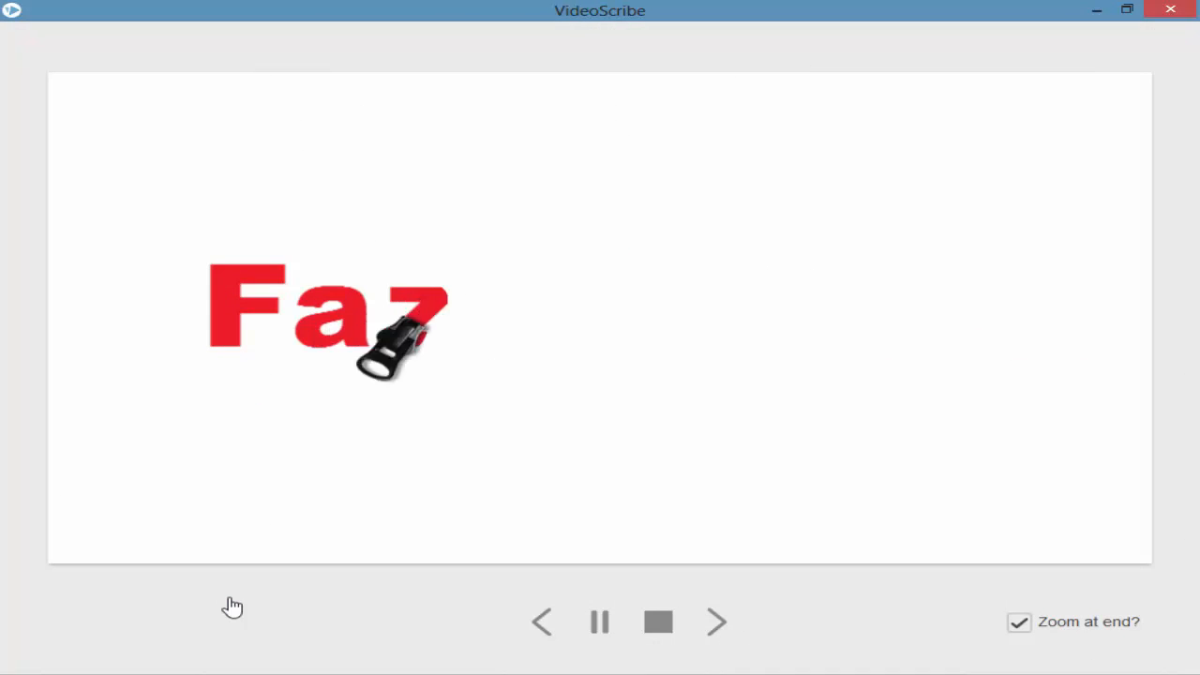
{"action": "left_click", "coordinate": [658, 621]}
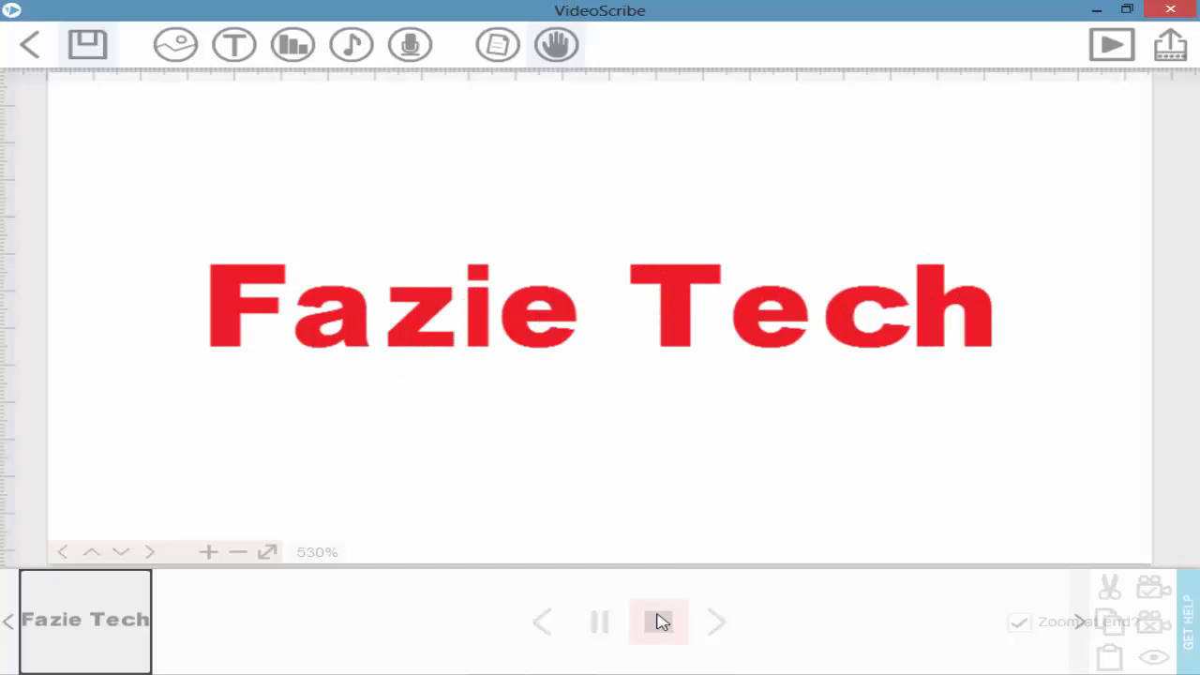
Change the scribe's default hand to the black-and-white pen and preview the Fazie Tech text's draw animation.
{"action": "left_click", "coordinate": [506, 44]}
{"action": "left_click", "coordinate": [857, 510]}
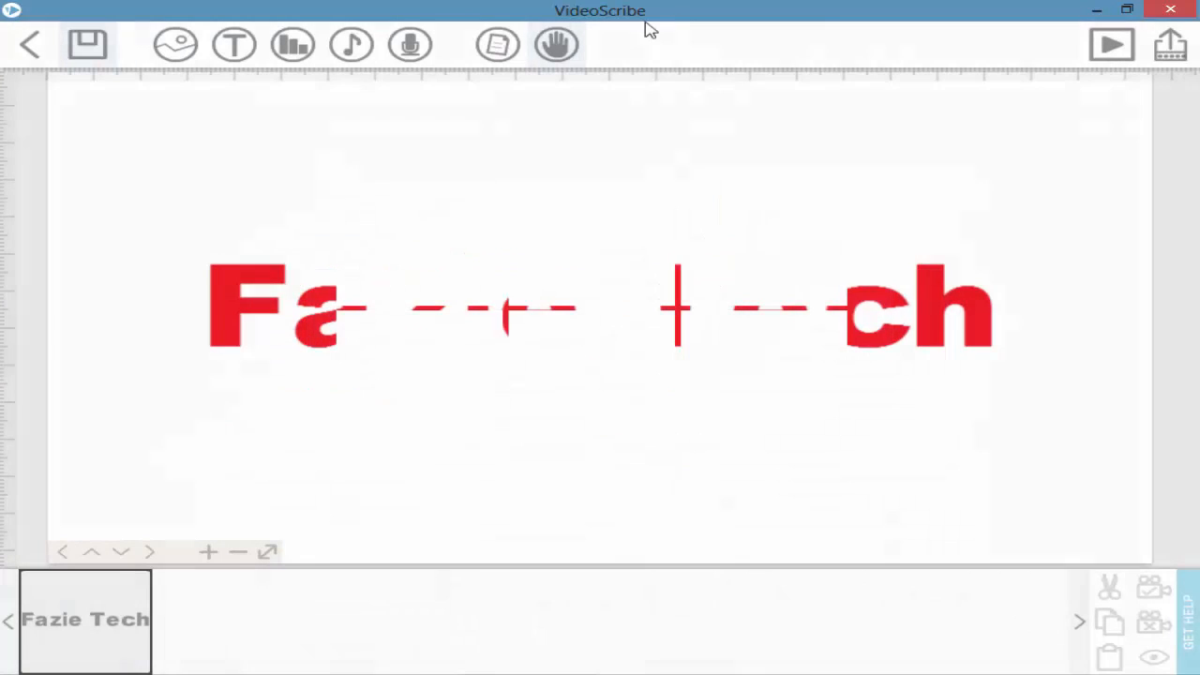
{"action": "left_click", "coordinate": [556, 43]}
{"action": "left_click", "coordinate": [430, 310]}
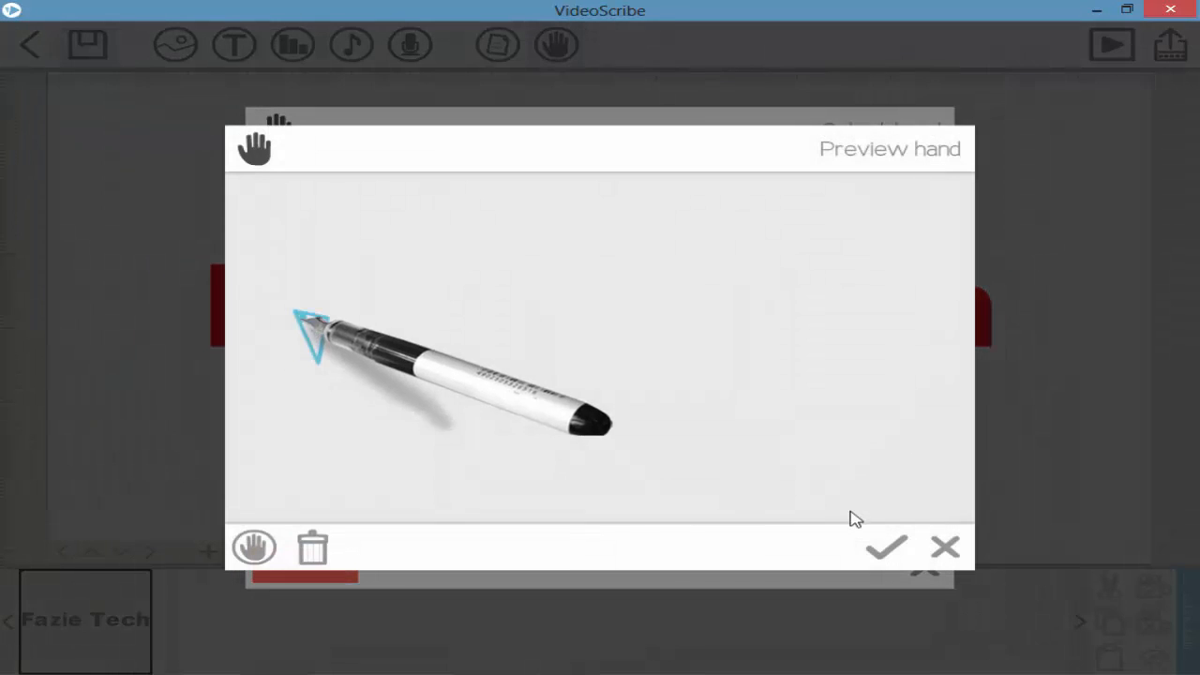
{"action": "left_click", "coordinate": [870, 535]}
{"action": "left_click", "coordinate": [139, 600]}
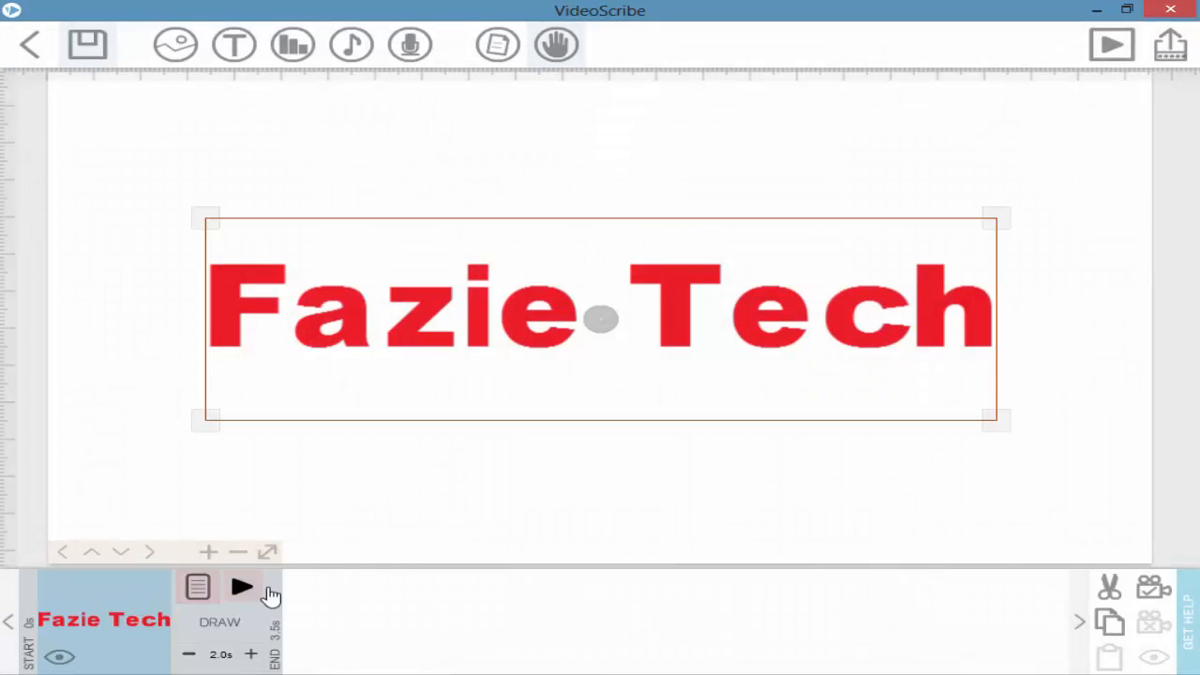
{"action": "left_click", "coordinate": [246, 589]}
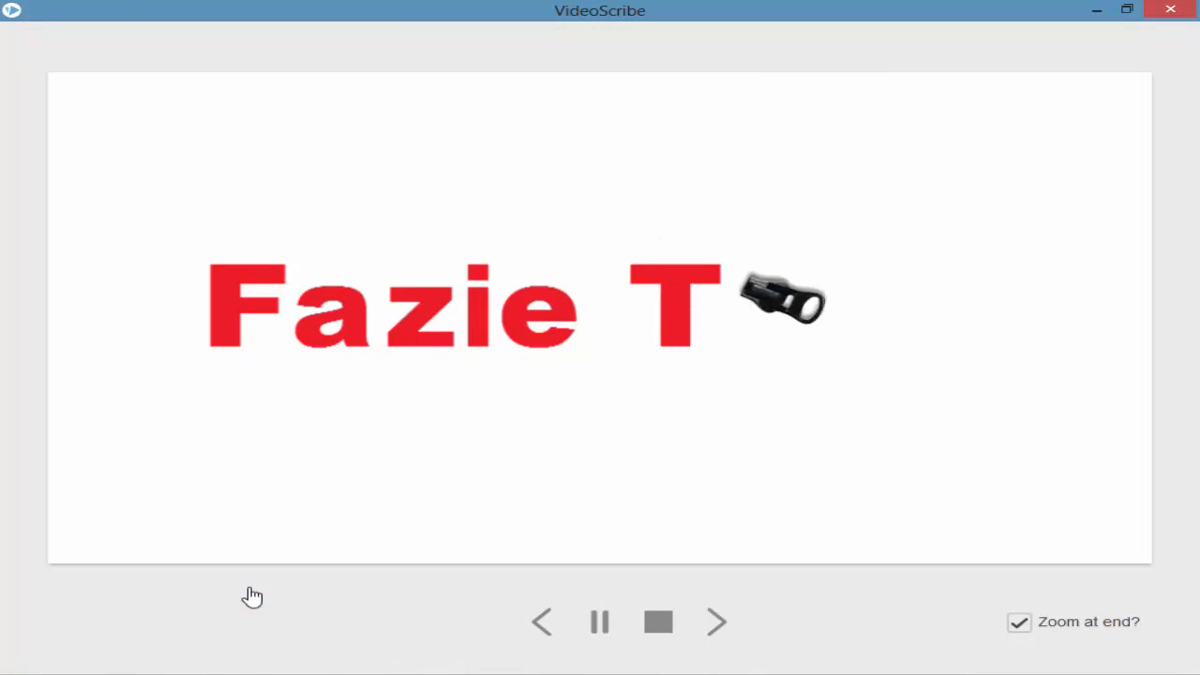
{"action": "left_click", "coordinate": [656, 623]}
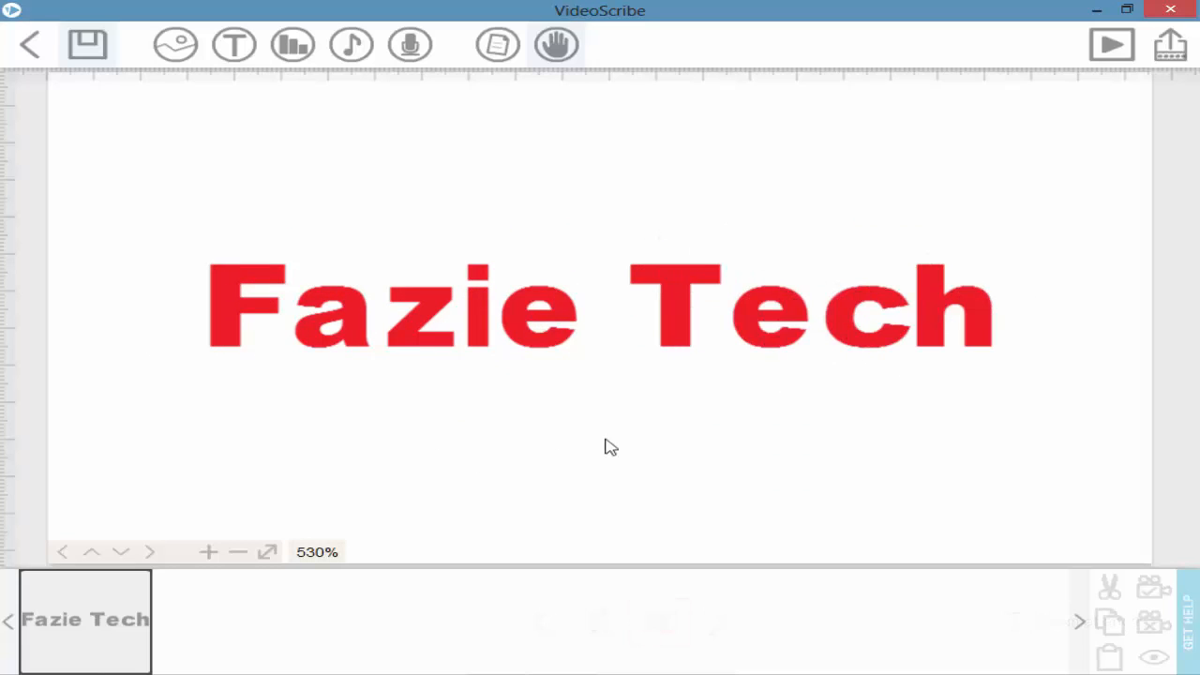
Choose the pen once more as the scribe's default hand and accept it.
{"action": "left_click", "coordinate": [553, 47]}
{"action": "left_click", "coordinate": [496, 340]}
{"action": "left_click", "coordinate": [876, 548]}
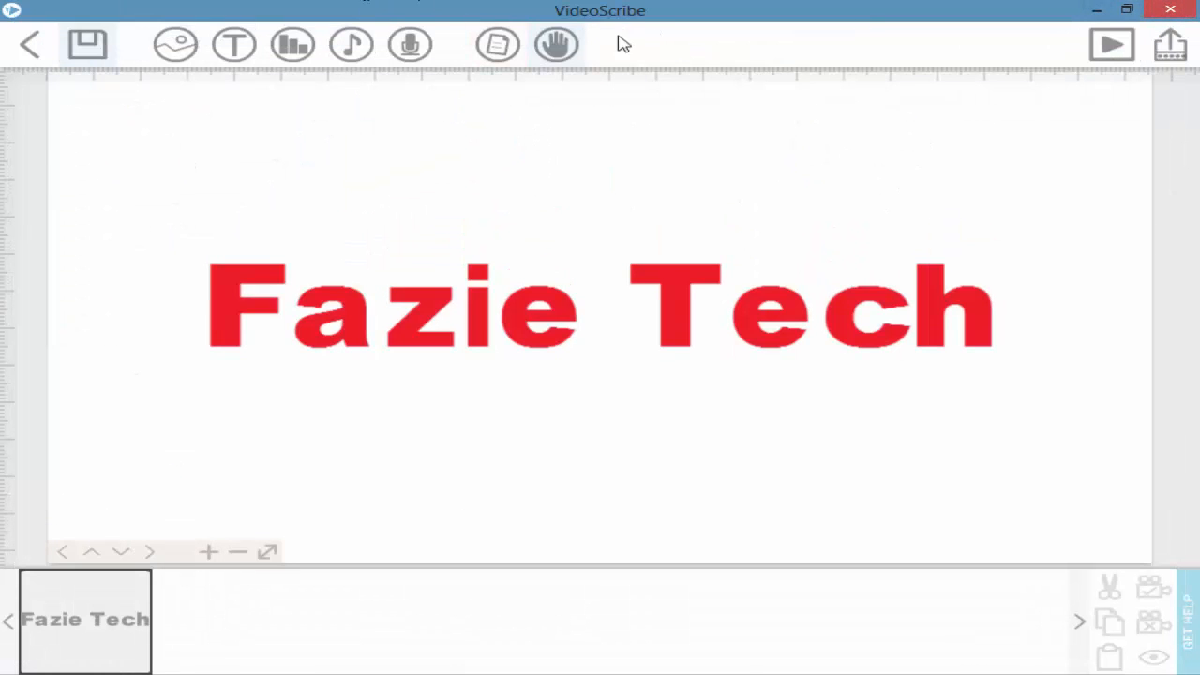
Set the Fazie Tech text's own hand to the pen in its properties, apply them, preview the animation and reselect the text.
{"action": "left_click", "coordinate": [116, 590]}
{"action": "left_click", "coordinate": [196, 585]}
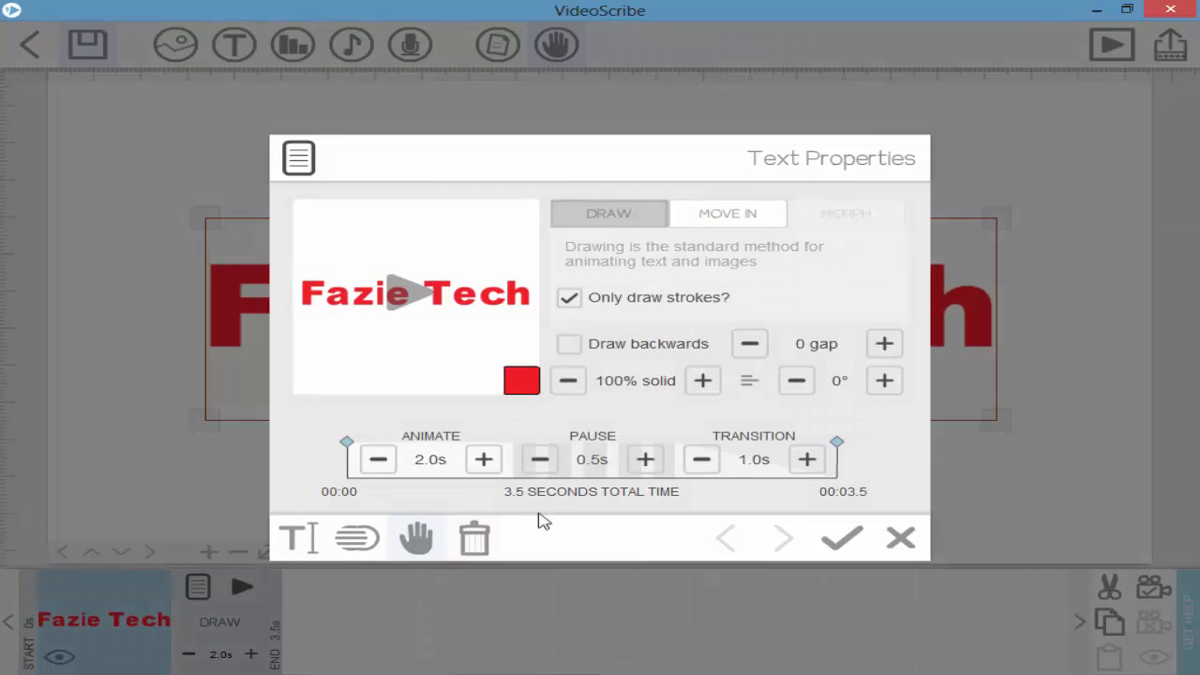
{"action": "left_click", "coordinate": [422, 536]}
{"action": "left_click", "coordinate": [532, 493]}
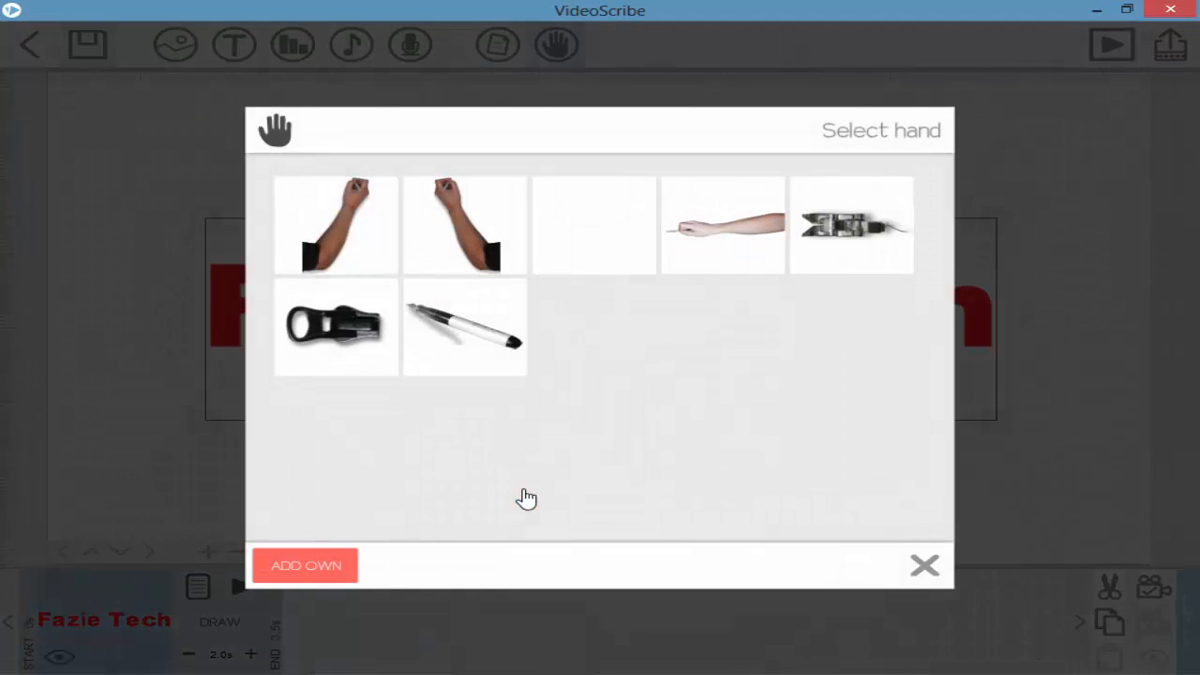
{"action": "left_click", "coordinate": [455, 347]}
{"action": "left_click", "coordinate": [884, 546]}
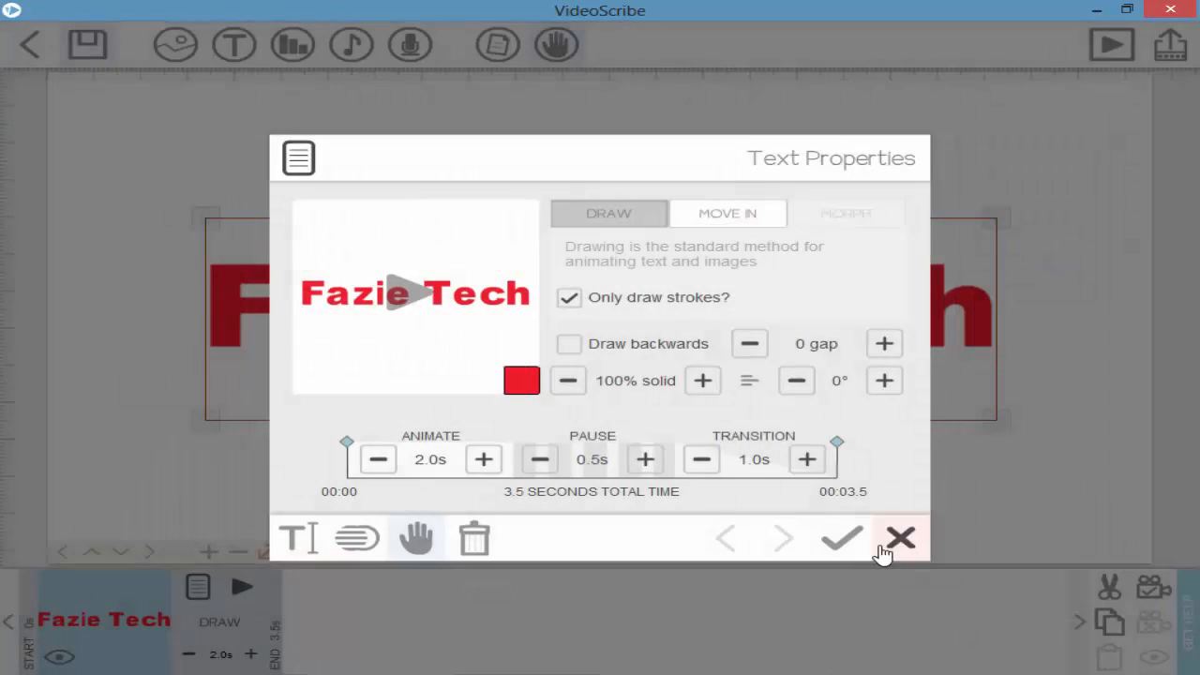
{"action": "left_click", "coordinate": [841, 542]}
{"action": "left_click", "coordinate": [245, 587]}
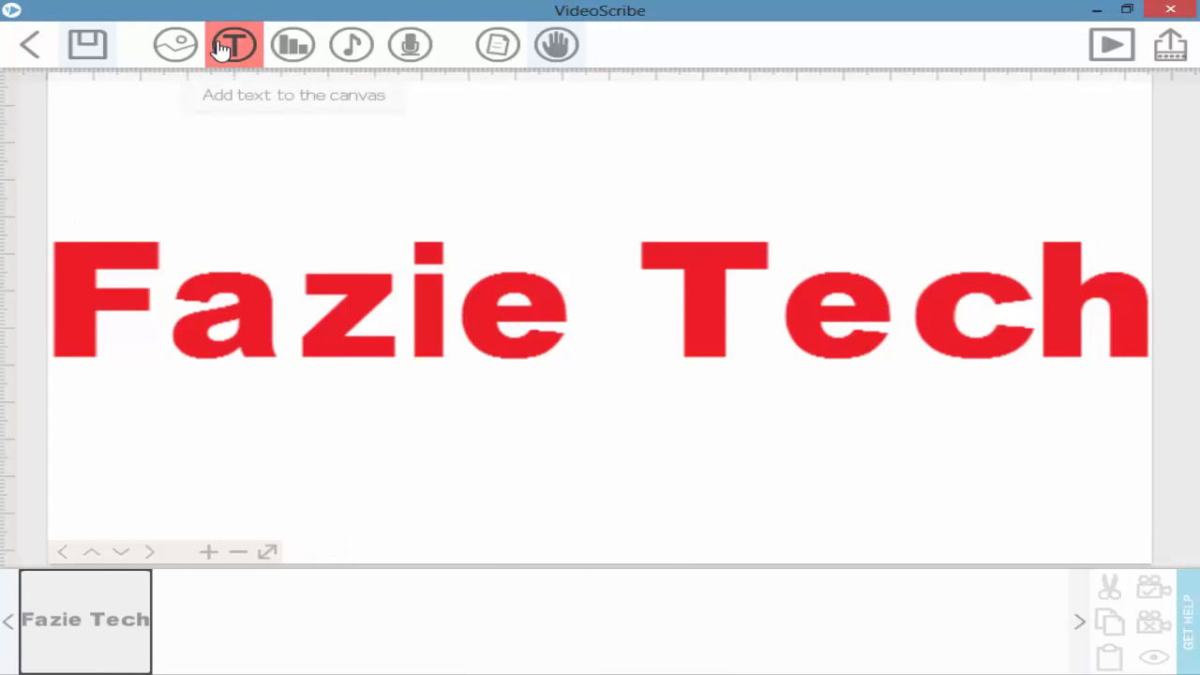
{"action": "left_click", "coordinate": [99, 602]}
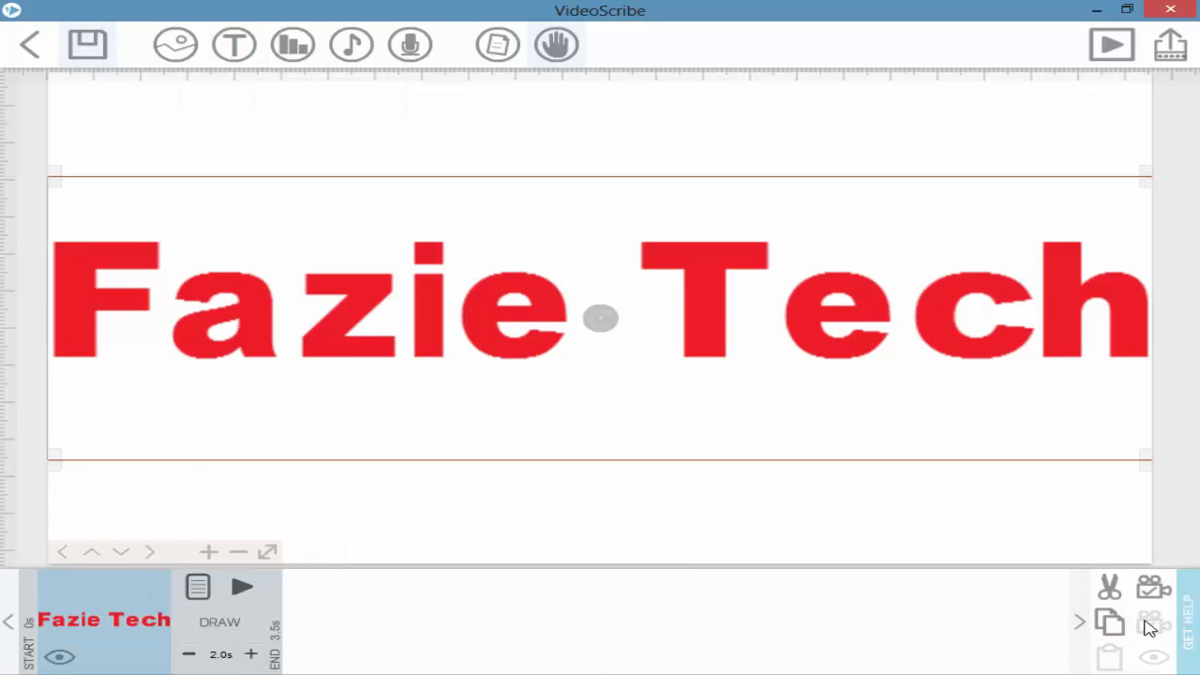